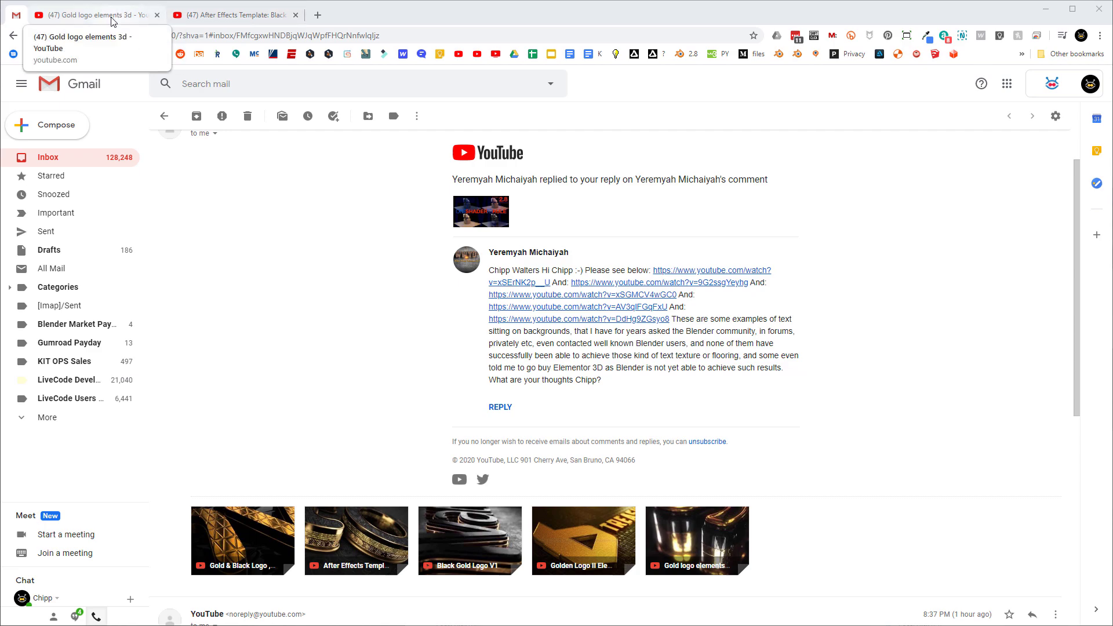
Step: Watch the YouTube reference videos "Gold logo elements 3d" and "After Effects Template: Black Gold Logo V5"
{"action": "left_click", "coordinate": [143, 16]}
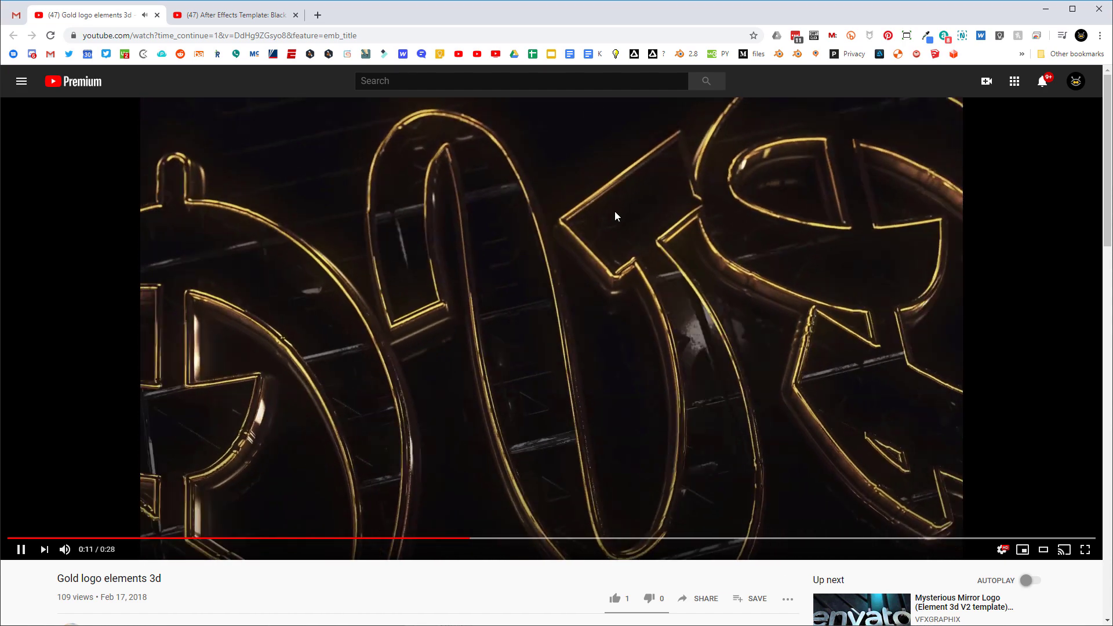
{"action": "left_click", "coordinate": [512, 249]}
{"action": "left_click", "coordinate": [220, 15]}
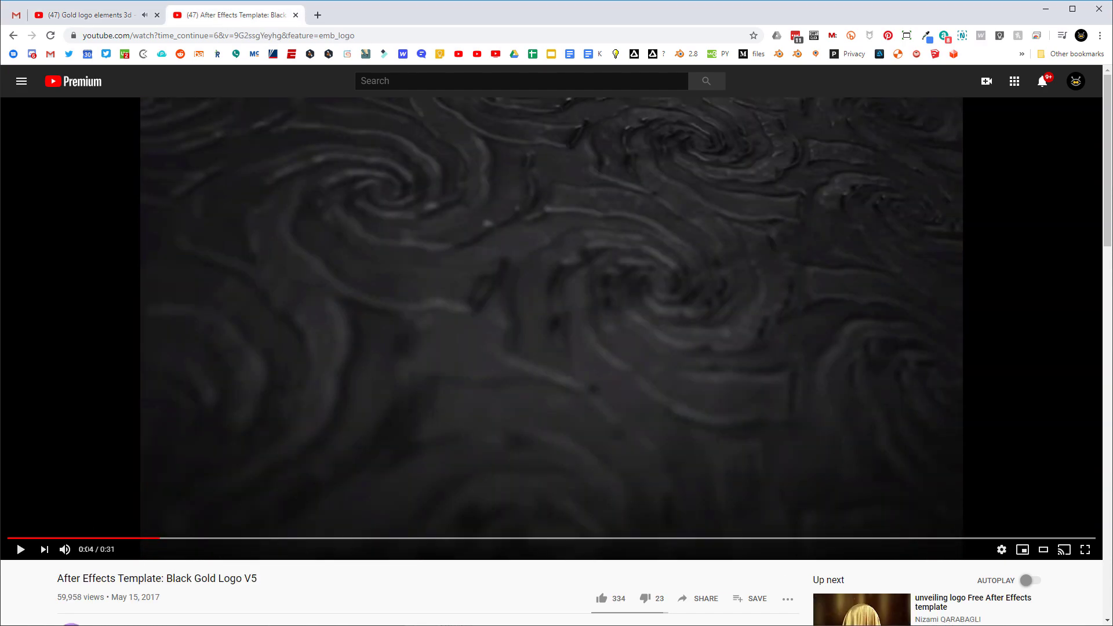
{"action": "left_click", "coordinate": [21, 550]}
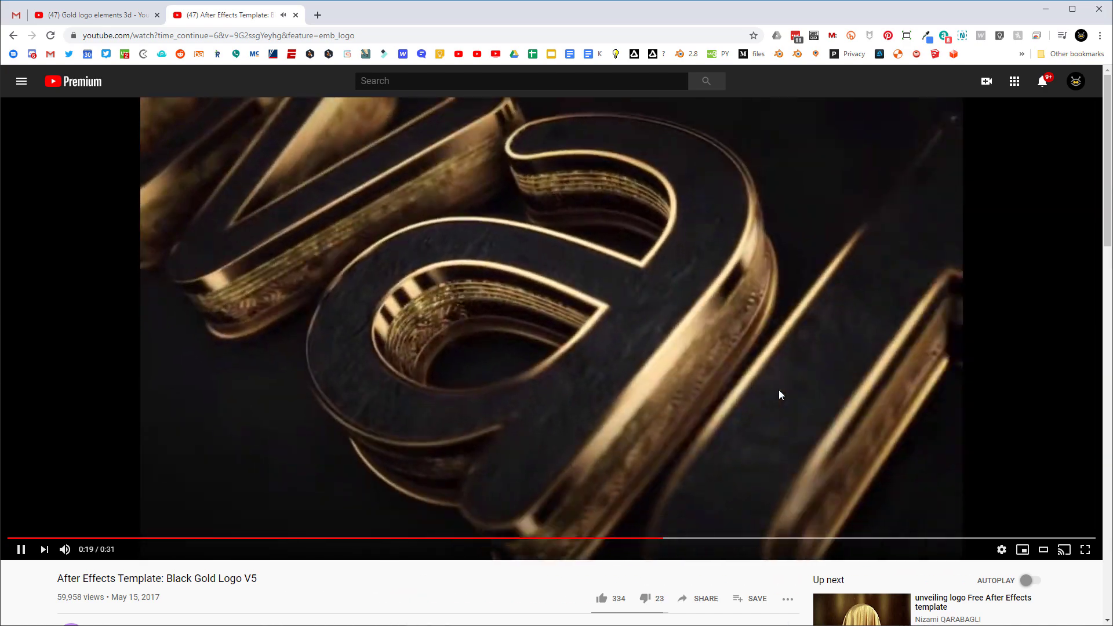
{"action": "left_click", "coordinate": [722, 301]}
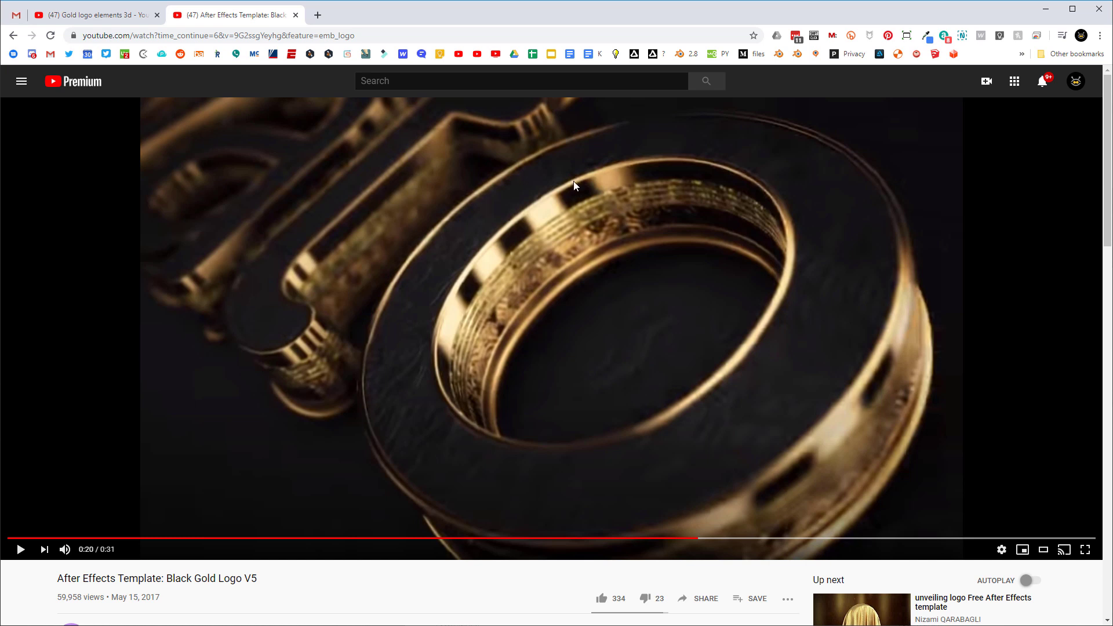
Step: Switch to File Explorer and preview the two tileable black and white texture images in the Black_and_Gold folder
{"action": "key", "text": "alt+Tab"}
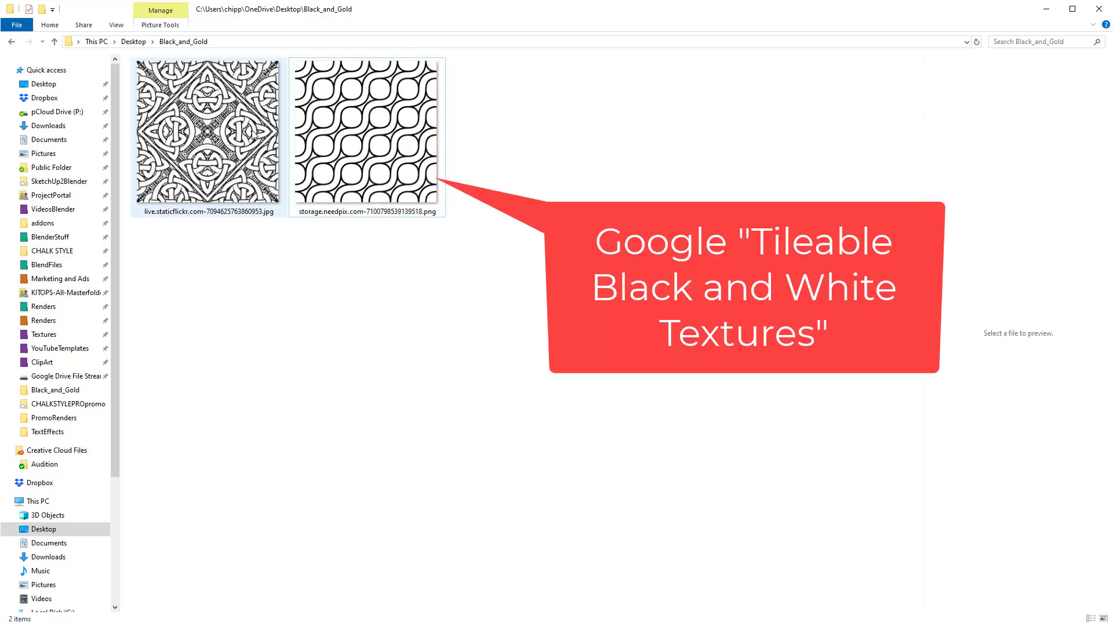
{"action": "left_click", "coordinate": [240, 144]}
{"action": "left_click", "coordinate": [350, 122]}
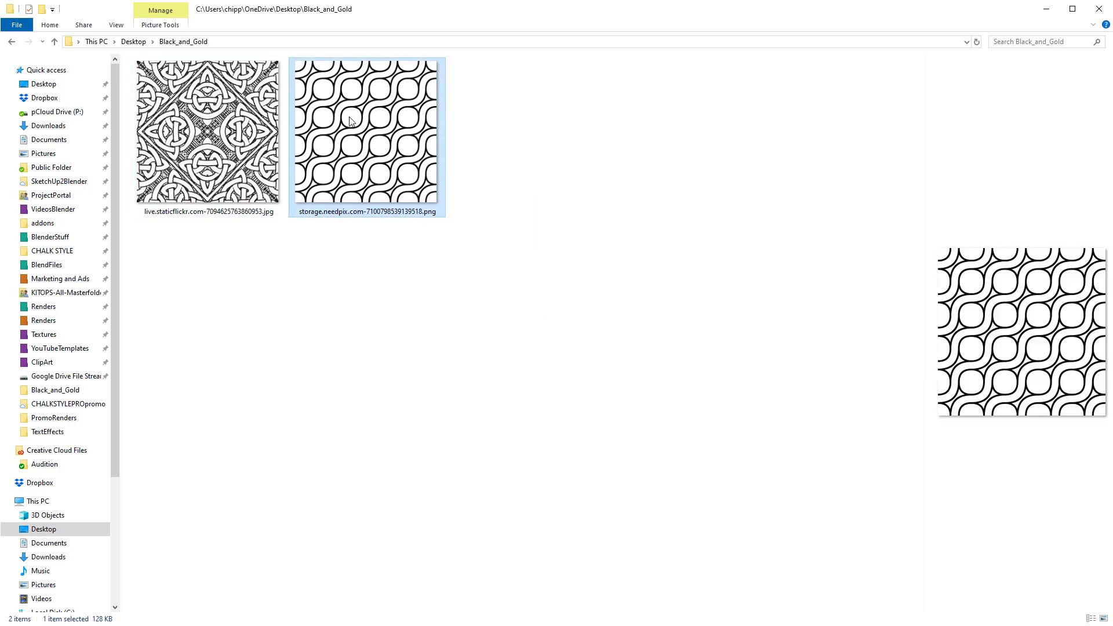
{"action": "left_click", "coordinate": [259, 147]}
{"action": "left_click", "coordinate": [375, 146]}
Step: Switch to Blender and display the scene with its floor plane in Material Preview shading
{"action": "key", "text": "alt+Tab"}
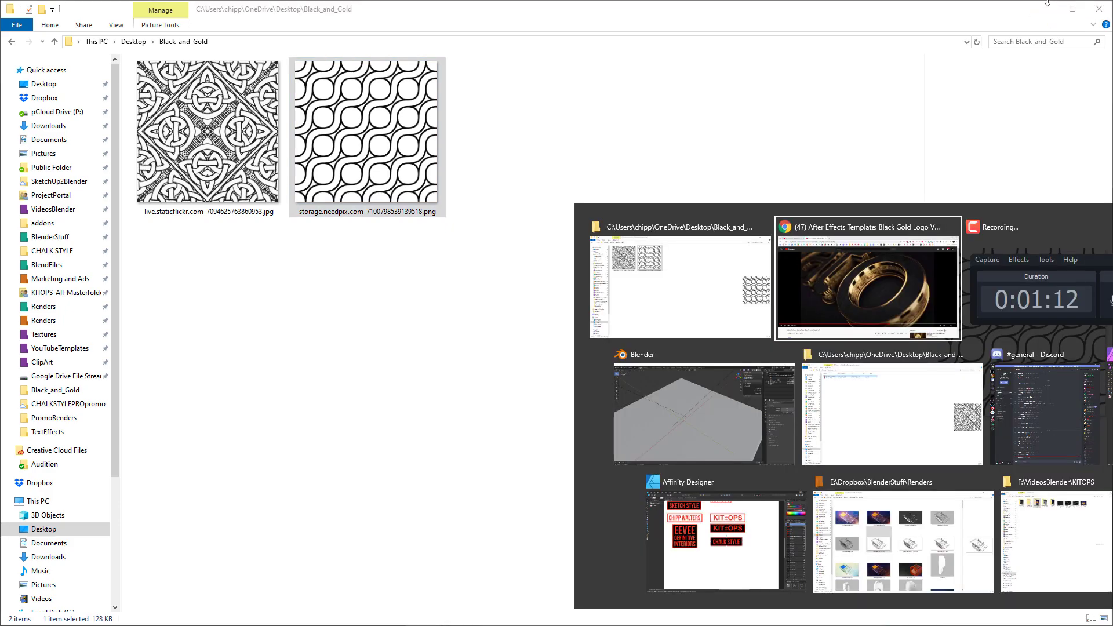
{"action": "key", "text": "alt+Tab"}
{"action": "key", "text": "alt+Tab"}
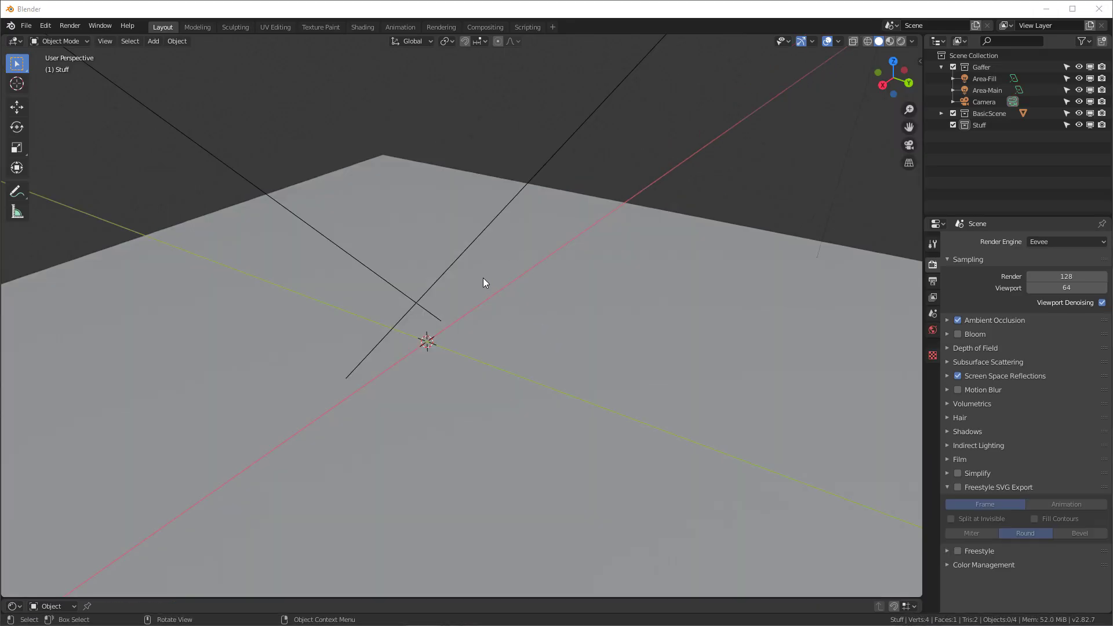
{"action": "scroll", "coordinate": [483, 275], "scroll_direction": "down", "scroll_amount": 4}
{"action": "scroll", "coordinate": [485, 273], "scroll_direction": "up", "scroll_amount": 1}
{"action": "middle_click_drag", "start_coordinate": [485, 277], "coordinate": [491, 305]}
{"action": "key", "text": "z"}
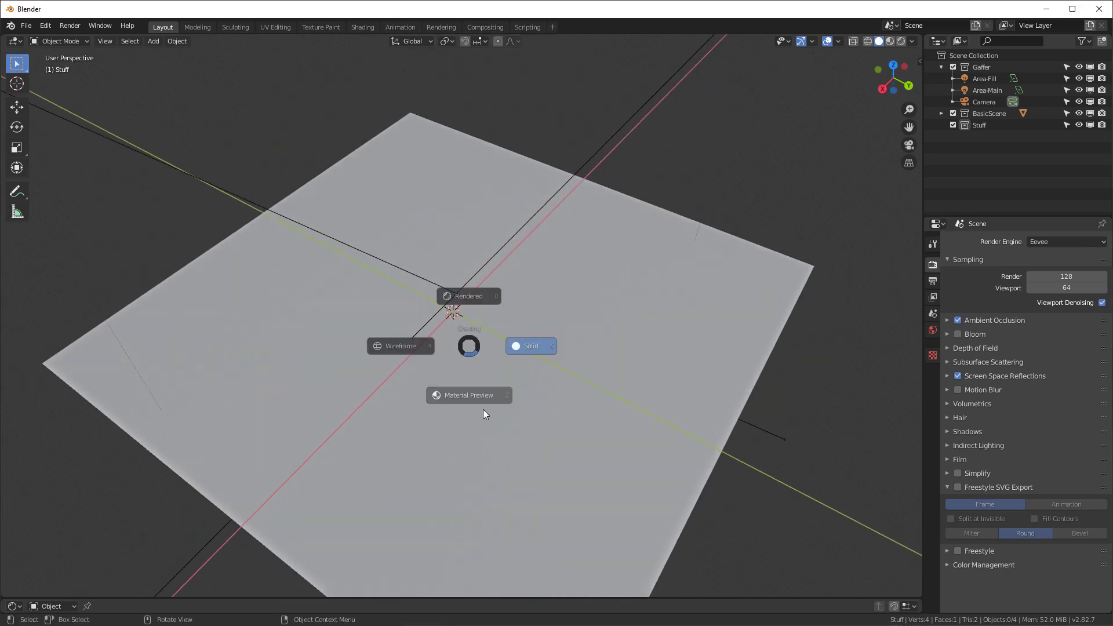
{"action": "left_click", "coordinate": [486, 413]}
{"action": "mouse_move", "coordinate": [486, 413]}
{"action": "middle_mouse_down"}
{"action": "mouse_move", "coordinate": [471, 374]}
{"action": "mouse_move", "coordinate": [613, 397]}
{"action": "mouse_move", "coordinate": [433, 398]}
{"action": "mouse_move", "coordinate": [469, 436]}
{"action": "middle_mouse_up"}
Step: Enlarge the shader editor, select the floor plane and replace its CW Concrete 01 material with a new one
{"action": "left_click_drag", "start_coordinate": [534, 598], "coordinate": [510, 359]}
{"action": "left_click", "coordinate": [507, 245]}
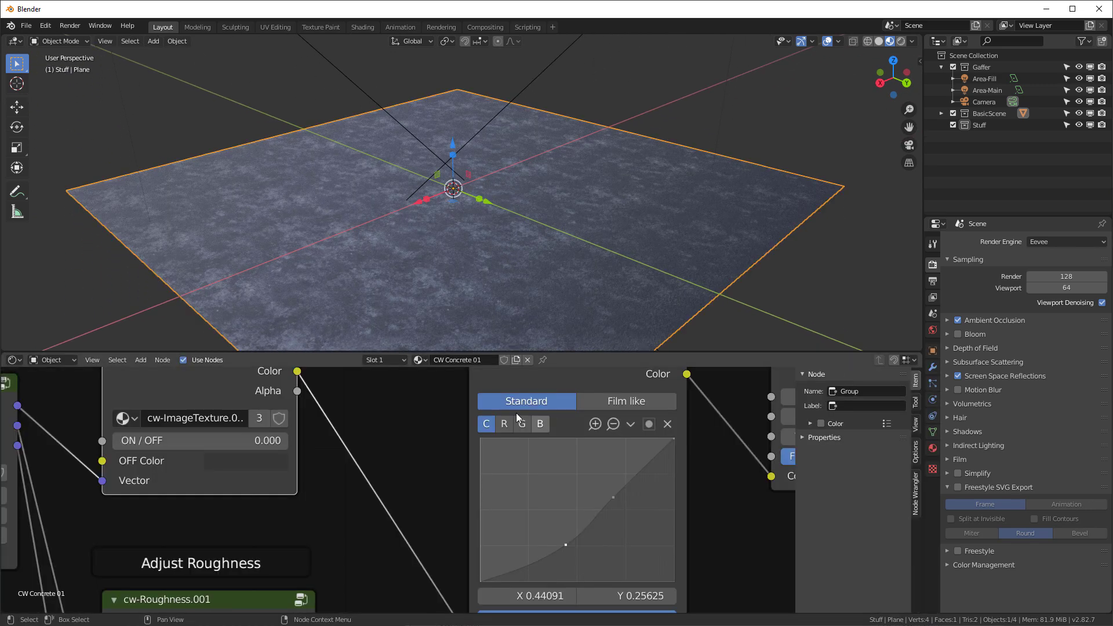
{"action": "left_click", "coordinate": [527, 360]}
{"action": "left_click", "coordinate": [498, 359]}
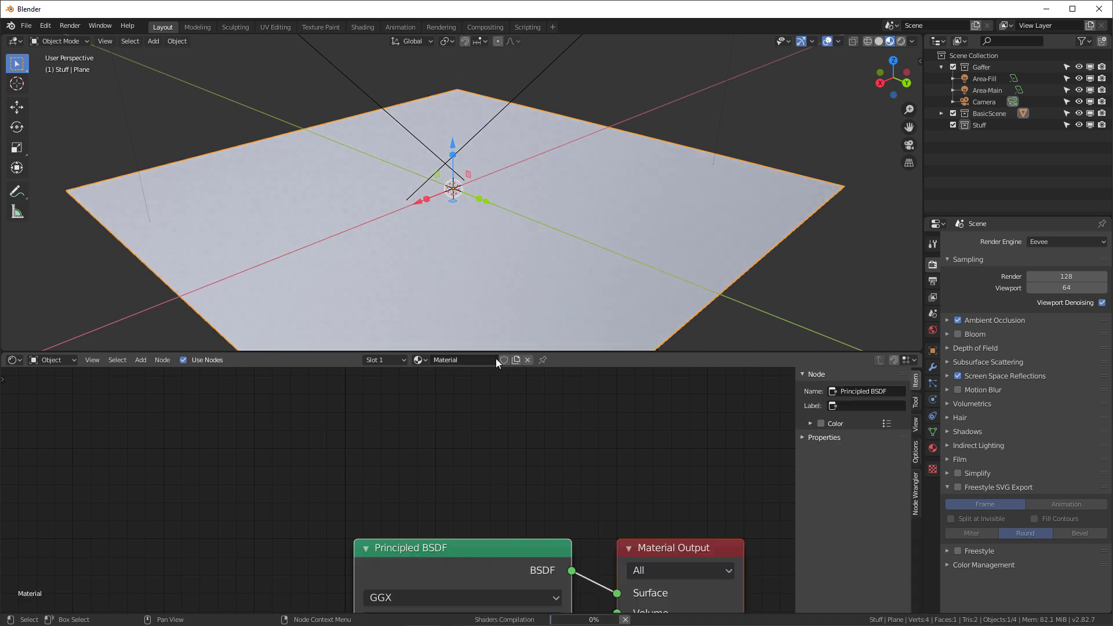
{"action": "scroll", "coordinate": [494, 540], "scroll_direction": "down", "scroll_amount": 3}
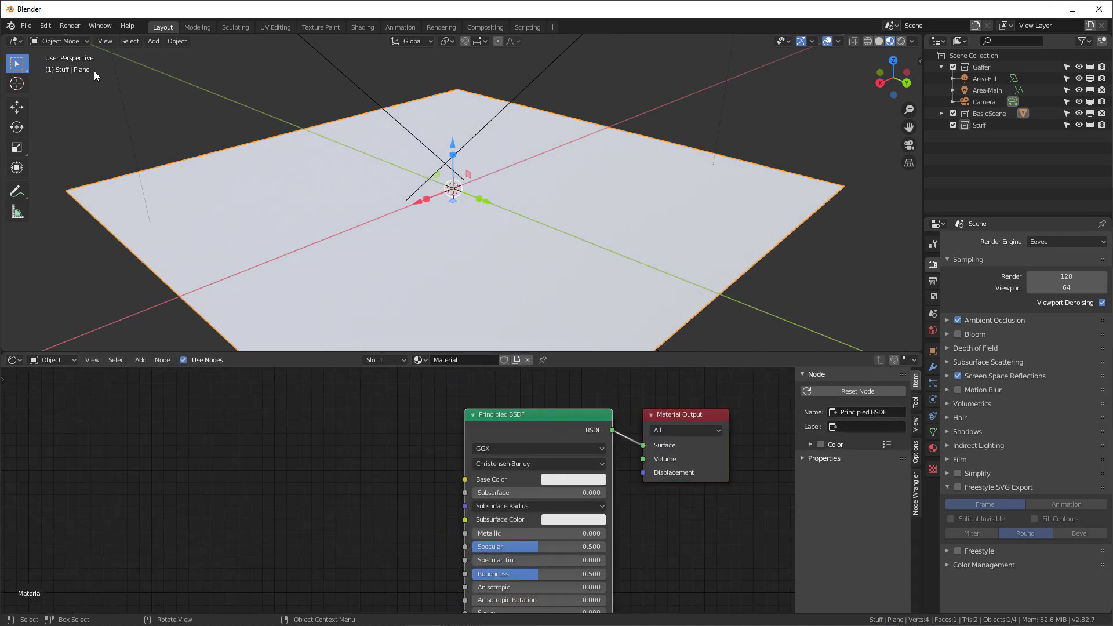
Step: Search the add-ons in Preferences for "node" to check whether Node Wrangler is enabled, and close Preferences
{"action": "left_click", "coordinate": [43, 25]}
{"action": "left_click", "coordinate": [78, 192]}
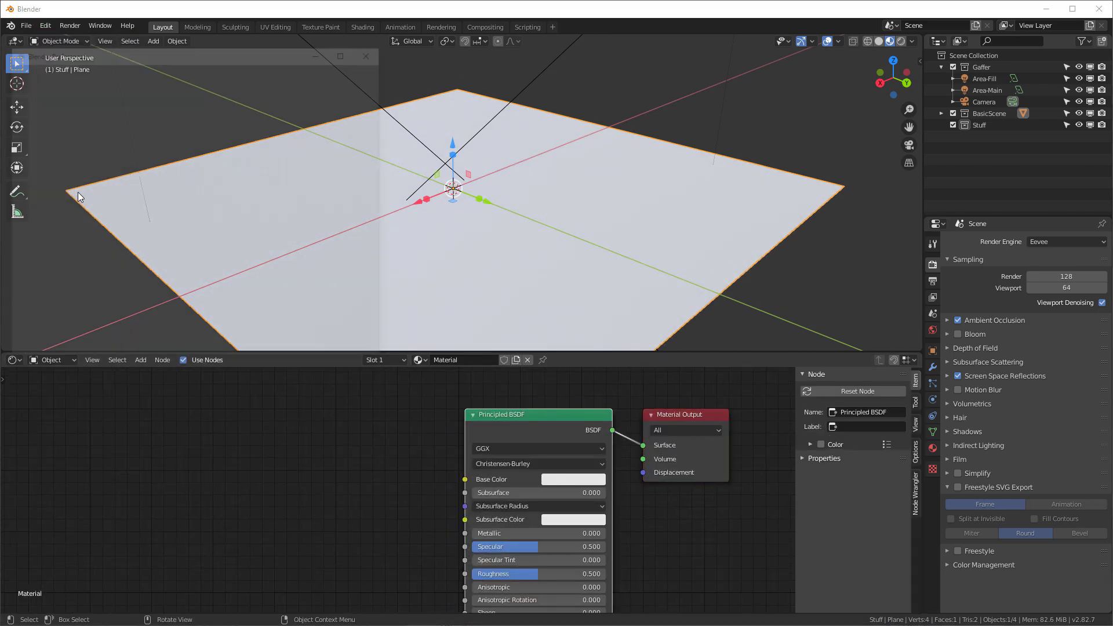
{"action": "left_click", "coordinate": [323, 83]}
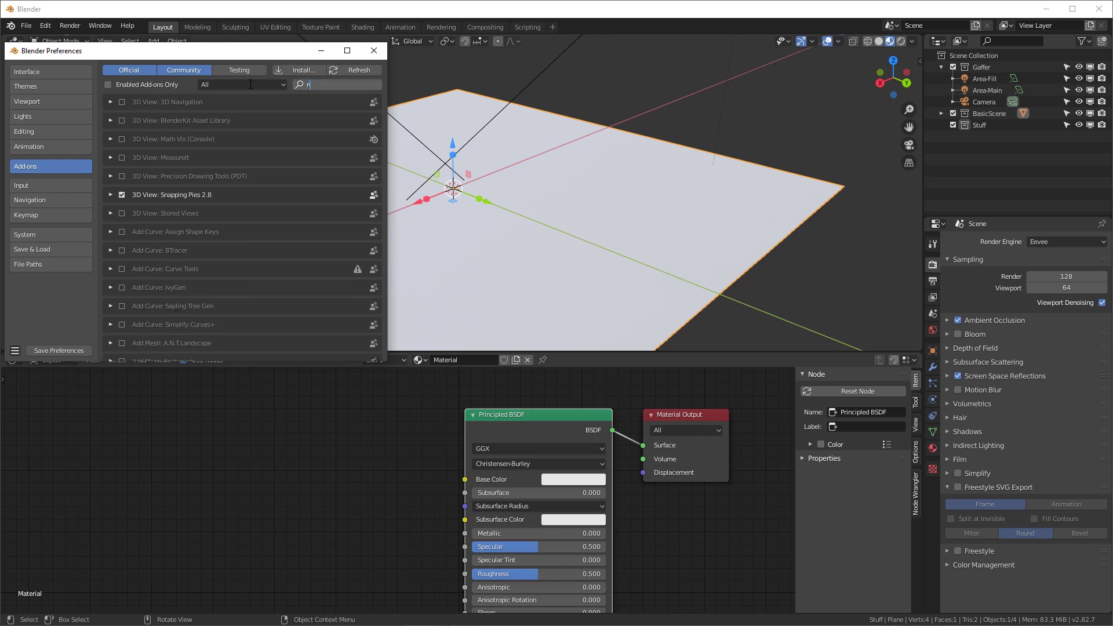
{"action": "type", "text": "node"}
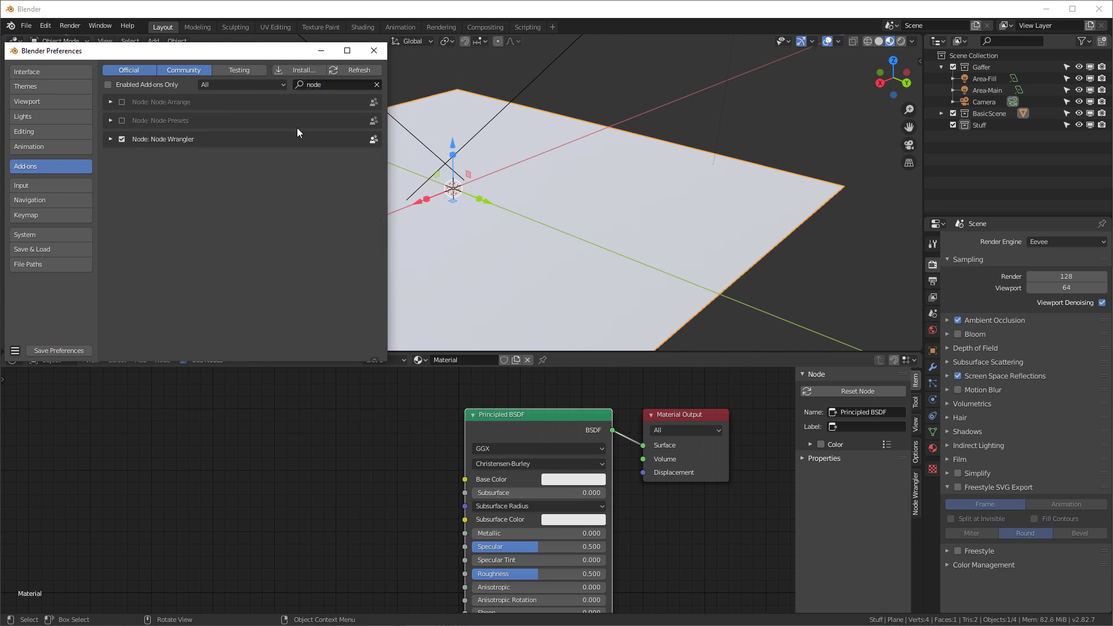
{"action": "left_click", "coordinate": [374, 50]}
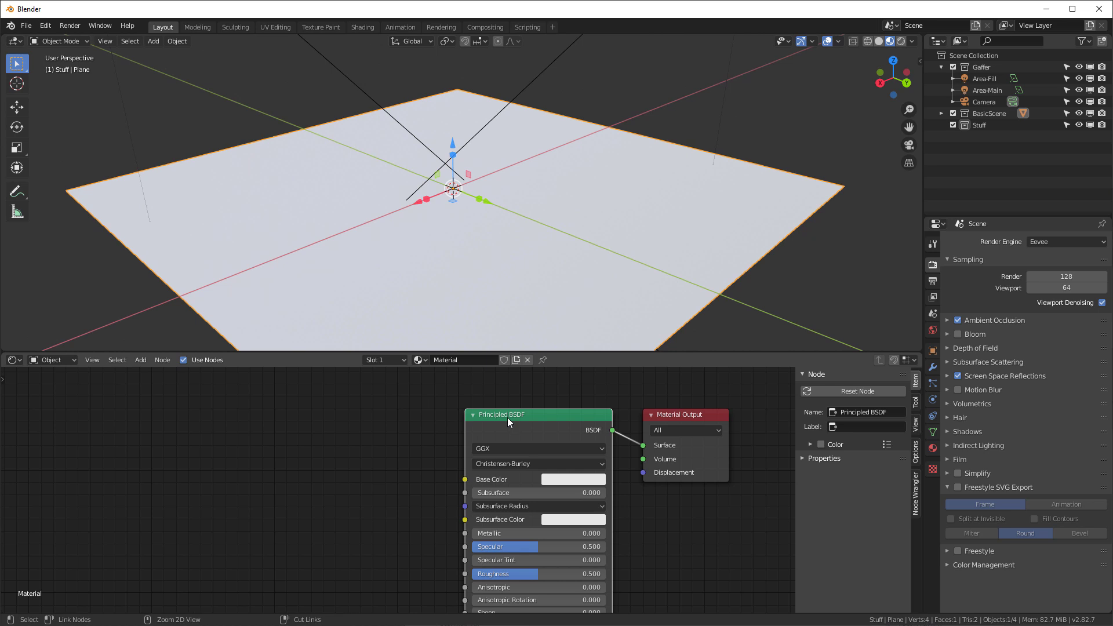
Step: Add an Image Texture with Mapping and Texture Coordinate nodes to the Principled BSDF using Node Wrangler, and move them clear of the shader
{"action": "key", "text": "ctrl+t"}
{"action": "left_click_drag", "start_coordinate": [454, 524], "coordinate": [356, 419]}
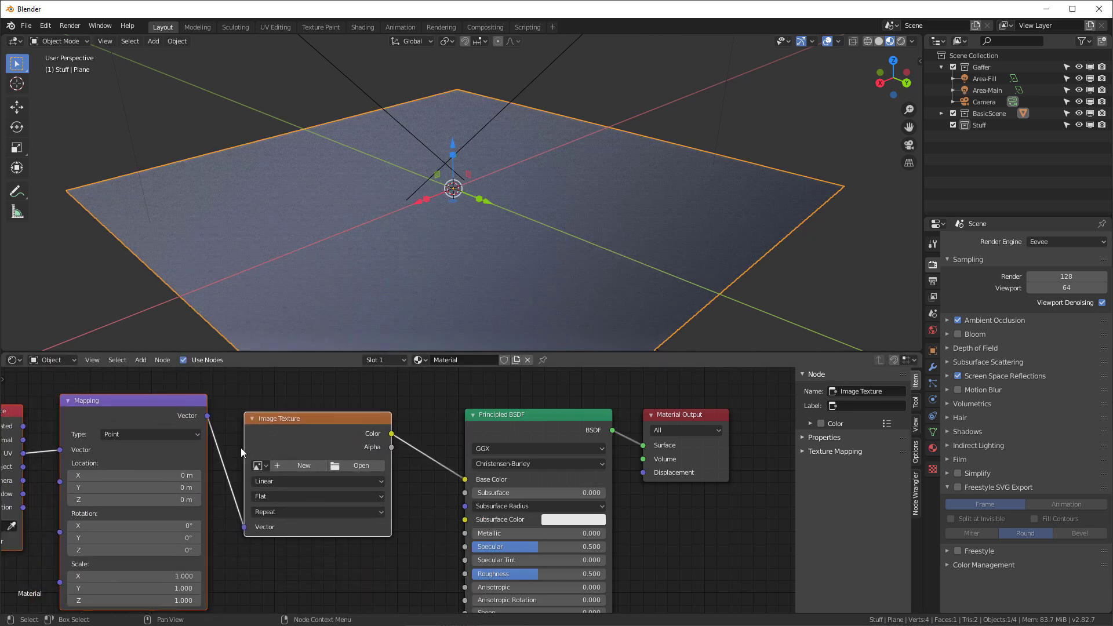
{"action": "scroll", "coordinate": [298, 468], "scroll_direction": "up", "scroll_amount": 2}
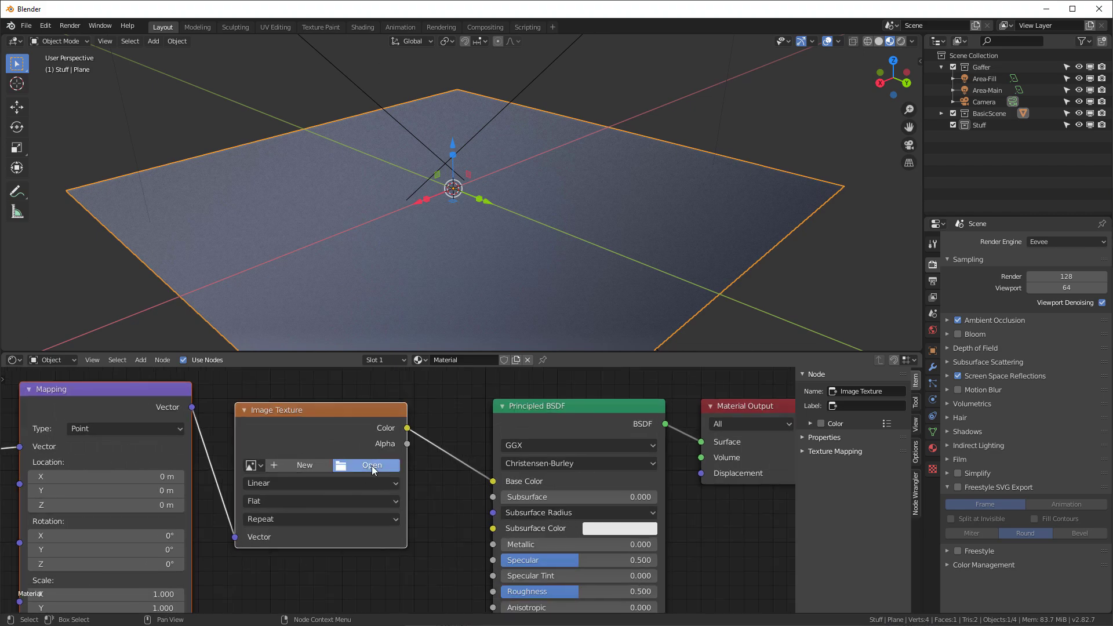
Step: Load live.staticflickr.com-7094625763860953.jpg from the Black_and_Gold folder into the Image Texture node
{"action": "left_click", "coordinate": [371, 465]}
{"action": "left_click", "coordinate": [338, 528]}
{"action": "left_click", "coordinate": [790, 125]}
{"action": "left_click", "coordinate": [792, 179]}
{"action": "double_click", "coordinate": [530, 171]}
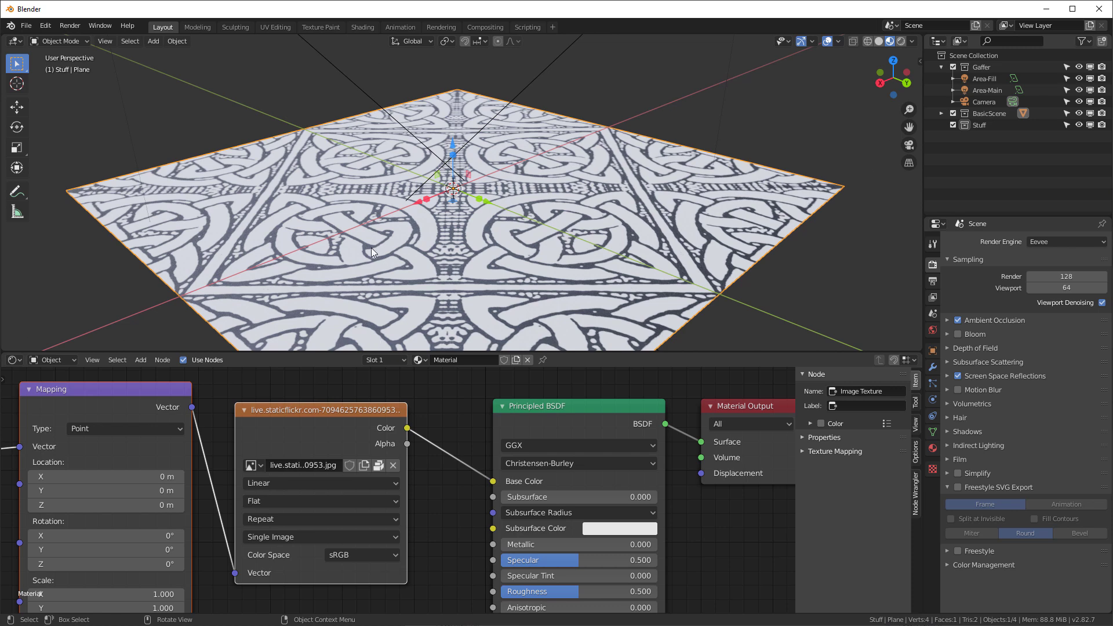
Step: Feed the Mapping node's Vector input from the Texture Coordinate node's Object output and inspect the tiling on the plane
{"action": "scroll", "coordinate": [475, 488], "scroll_direction": "down", "scroll_amount": 2}
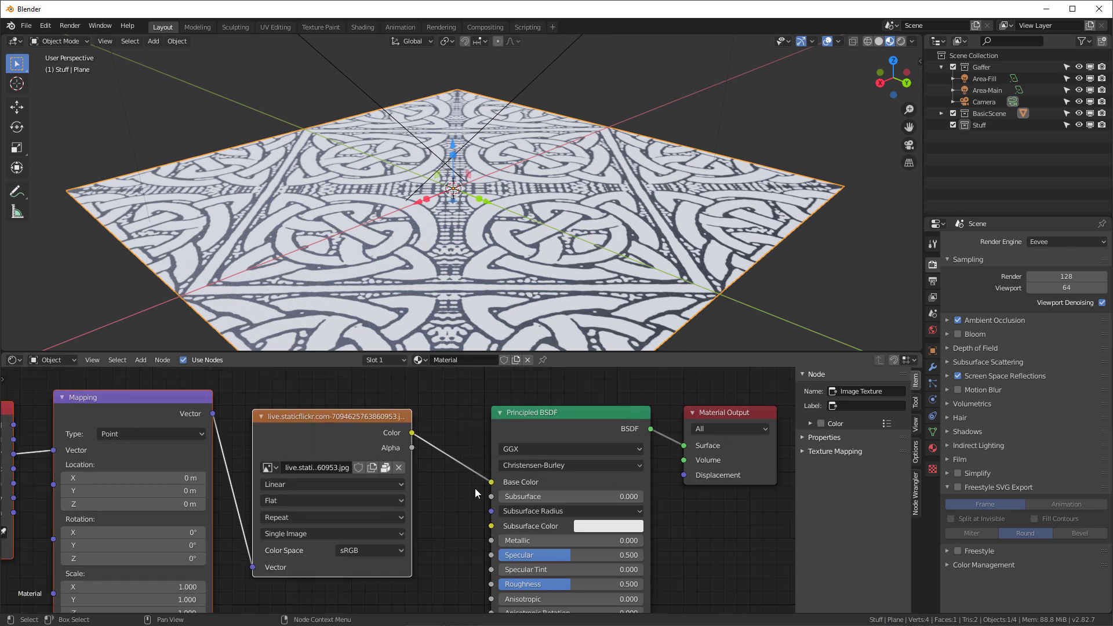
{"action": "scroll", "coordinate": [102, 481], "scroll_direction": "up", "scroll_amount": 2}
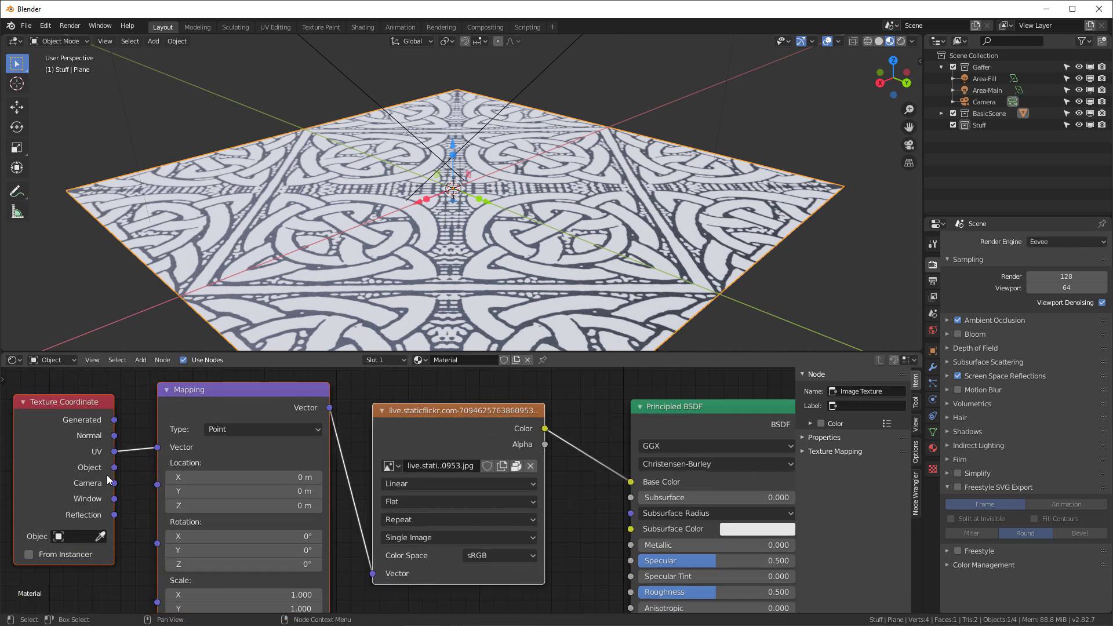
{"action": "left_click_drag", "start_coordinate": [116, 468], "coordinate": [148, 453]}
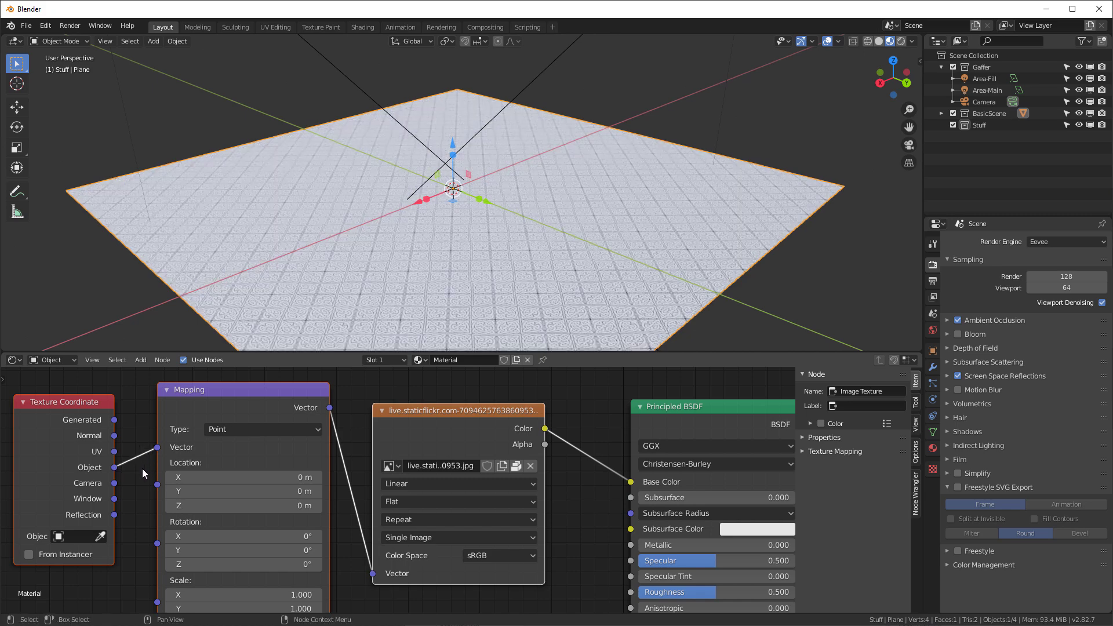
{"action": "middle_click_drag", "start_coordinate": [504, 214], "coordinate": [562, 257]}
{"action": "scroll", "coordinate": [562, 256], "scroll_direction": "up", "scroll_amount": 3}
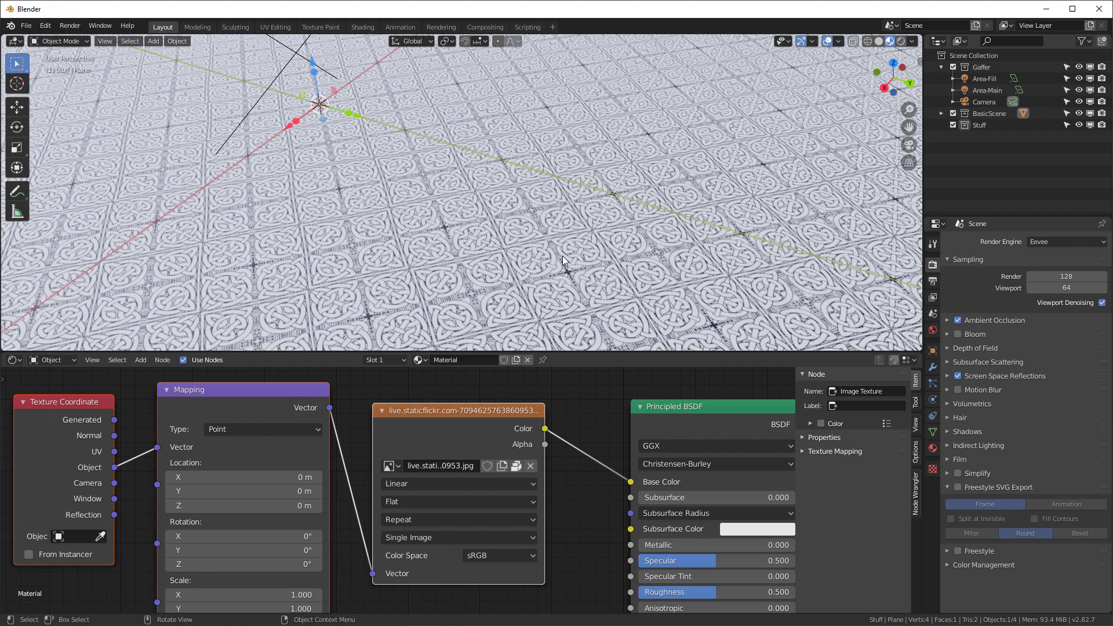
{"action": "scroll", "coordinate": [551, 238], "scroll_direction": "down", "scroll_amount": 3}
{"action": "scroll", "coordinate": [384, 396], "scroll_direction": "down", "scroll_amount": 4}
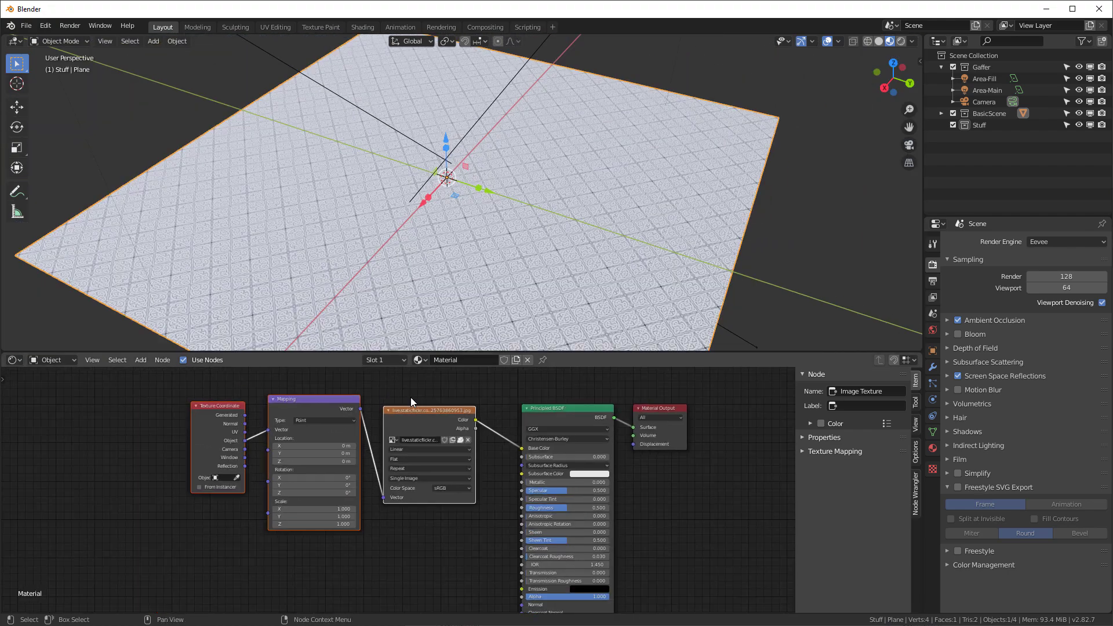
Step: Move the Image Texture's Color link from the Principled BSDF's Base Color to its Roughness input
{"action": "scroll", "coordinate": [429, 413], "scroll_direction": "up", "scroll_amount": 2}
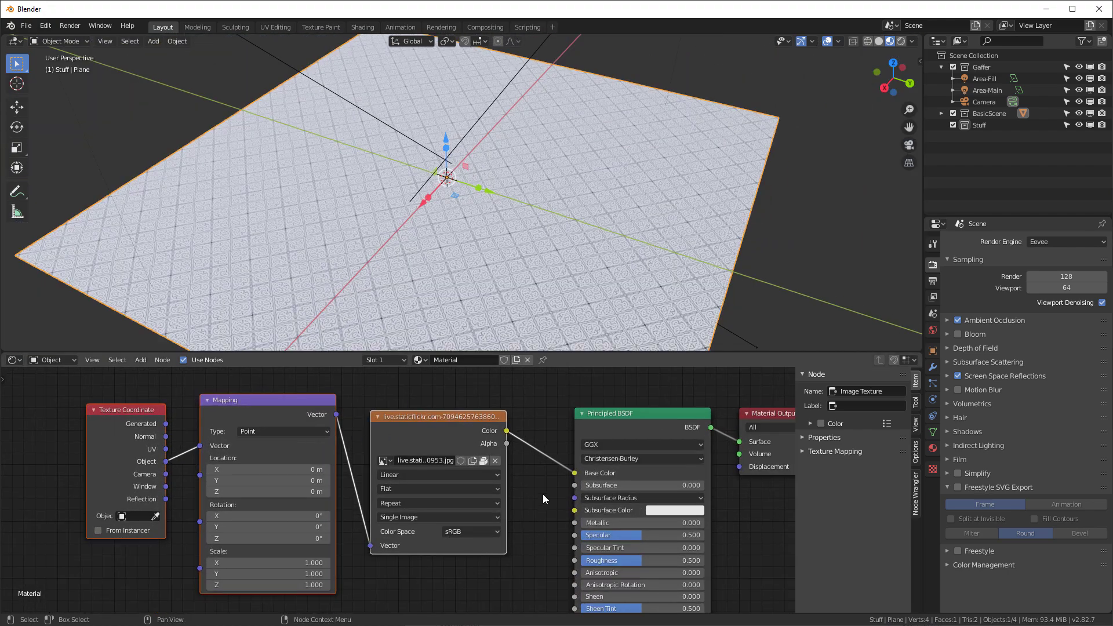
{"action": "scroll", "coordinate": [575, 477], "scroll_direction": "down", "scroll_amount": 2}
{"action": "left_click_drag", "start_coordinate": [557, 468], "coordinate": [557, 523]}
{"action": "scroll", "coordinate": [583, 495], "scroll_direction": "up", "scroll_amount": 3}
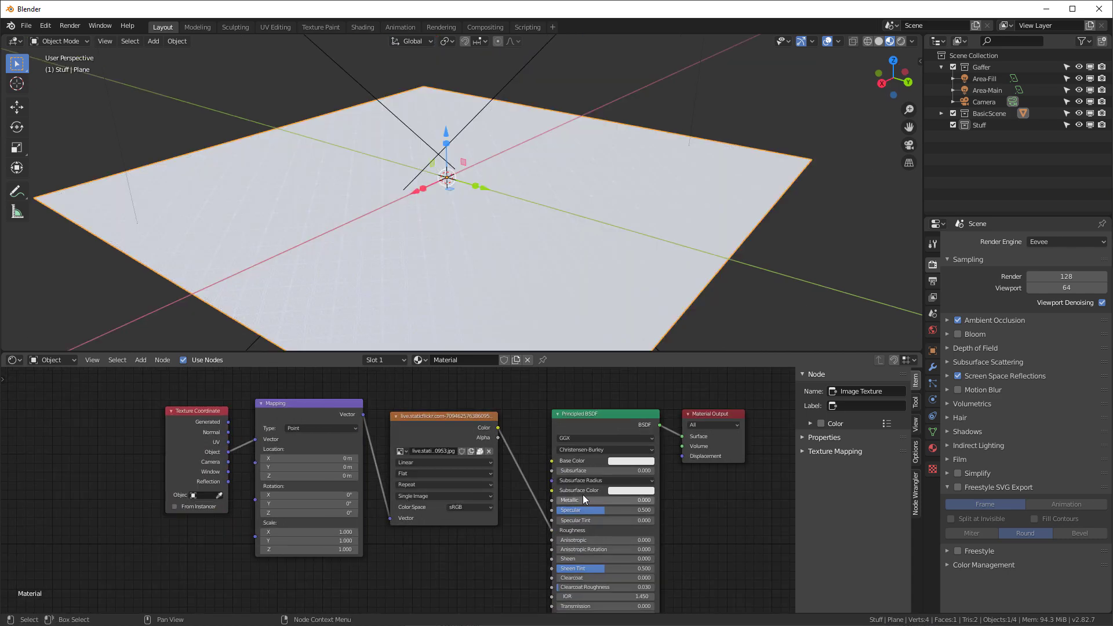
Step: Set the Principled BSDF's Base Color to black and inspect the floor's reflections up close
{"action": "left_click", "coordinate": [651, 453]}
{"action": "left_click_drag", "start_coordinate": [708, 328], "coordinate": [713, 374]}
{"action": "mouse_move", "coordinate": [432, 237]}
{"action": "middle_mouse_down"}
{"action": "mouse_move", "coordinate": [417, 284]}
{"action": "mouse_move", "coordinate": [461, 214]}
{"action": "mouse_move", "coordinate": [510, 227]}
{"action": "mouse_move", "coordinate": [456, 245]}
{"action": "mouse_move", "coordinate": [446, 211]}
{"action": "mouse_move", "coordinate": [436, 233]}
{"action": "middle_mouse_up"}
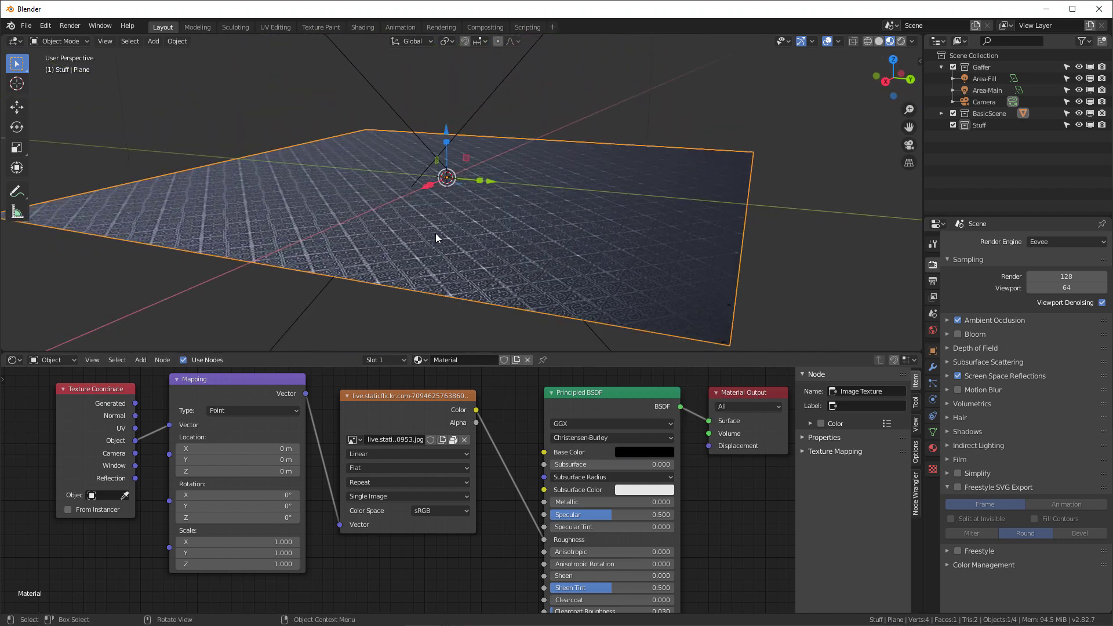
{"action": "scroll", "coordinate": [436, 231], "scroll_direction": "up", "scroll_amount": 5}
{"action": "scroll", "coordinate": [436, 231], "scroll_direction": "down", "scroll_amount": 5}
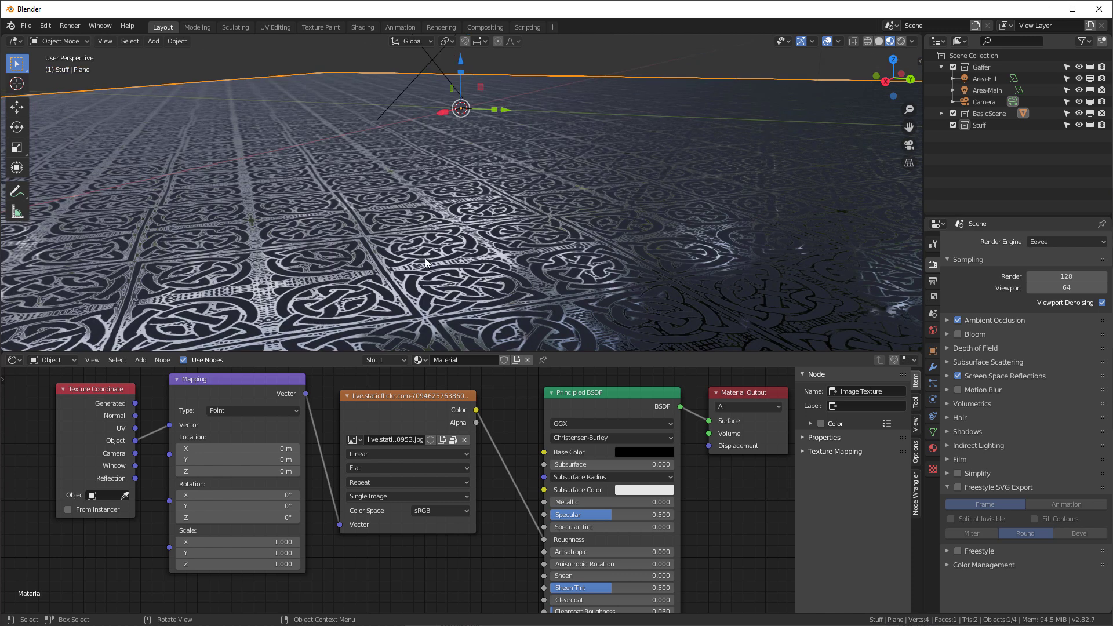
Step: Insert a ColorRamp node on the link between the Image Texture and the Principled BSDF's Roughness
{"action": "scroll", "coordinate": [345, 530], "scroll_direction": "down", "scroll_amount": 2}
{"action": "key", "text": "shift+a"}
{"action": "mouse_move", "coordinate": [325, 598]}
{"action": "mouse_move", "coordinate": [312, 575]}
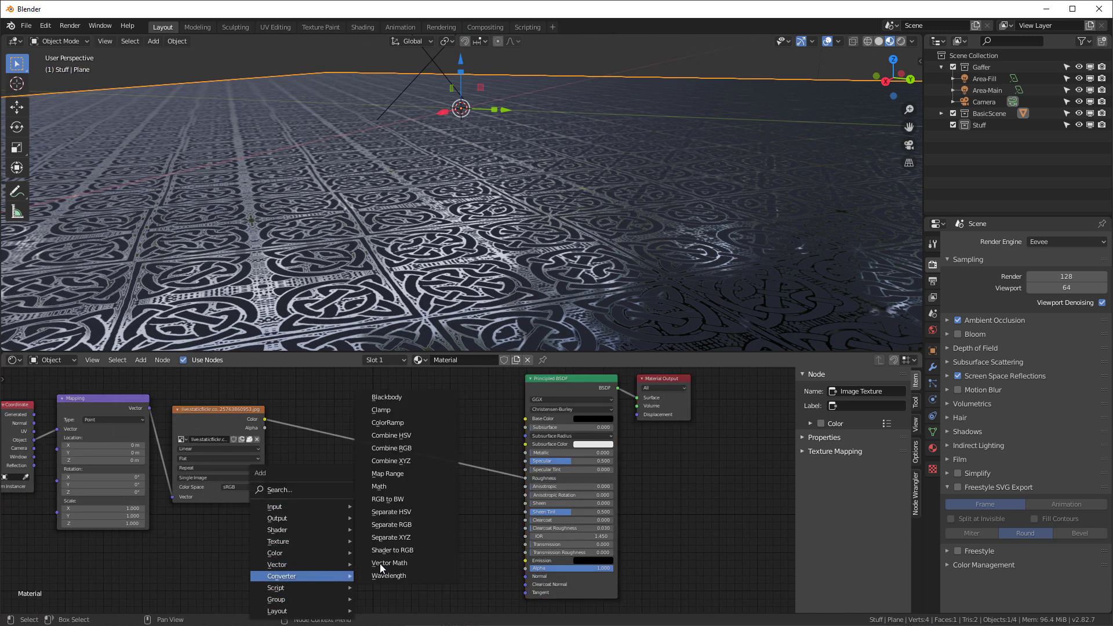
{"action": "left_click", "coordinate": [409, 422]}
{"action": "left_click", "coordinate": [325, 407]}
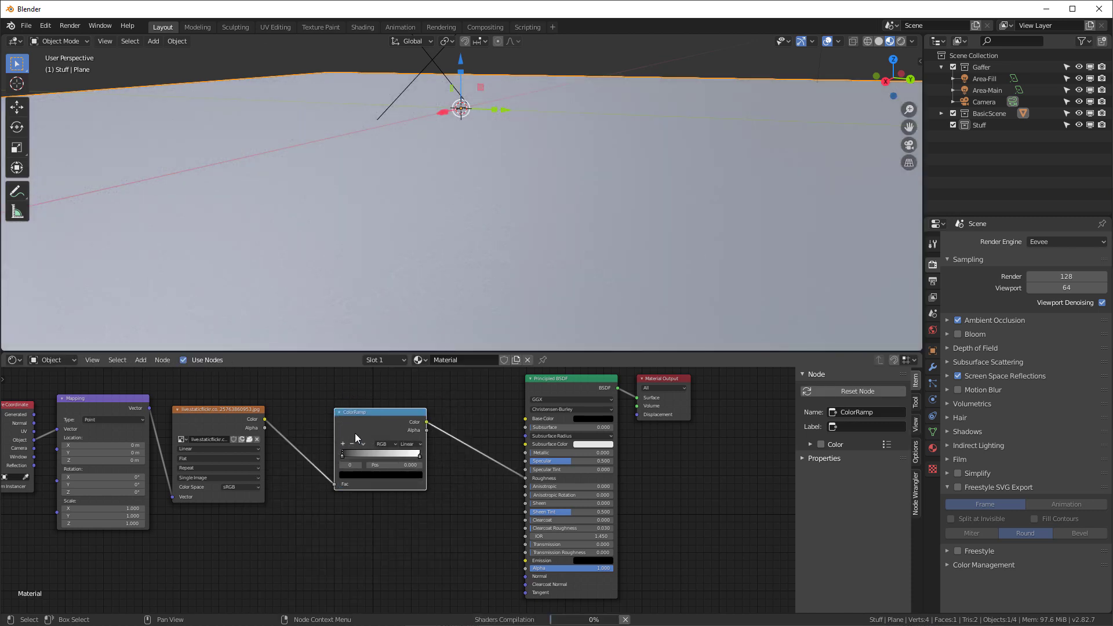
Step: Flip the ColorRamp's gradient and set the Image Texture's color space to Non-Color
{"action": "left_click", "coordinate": [364, 444]}
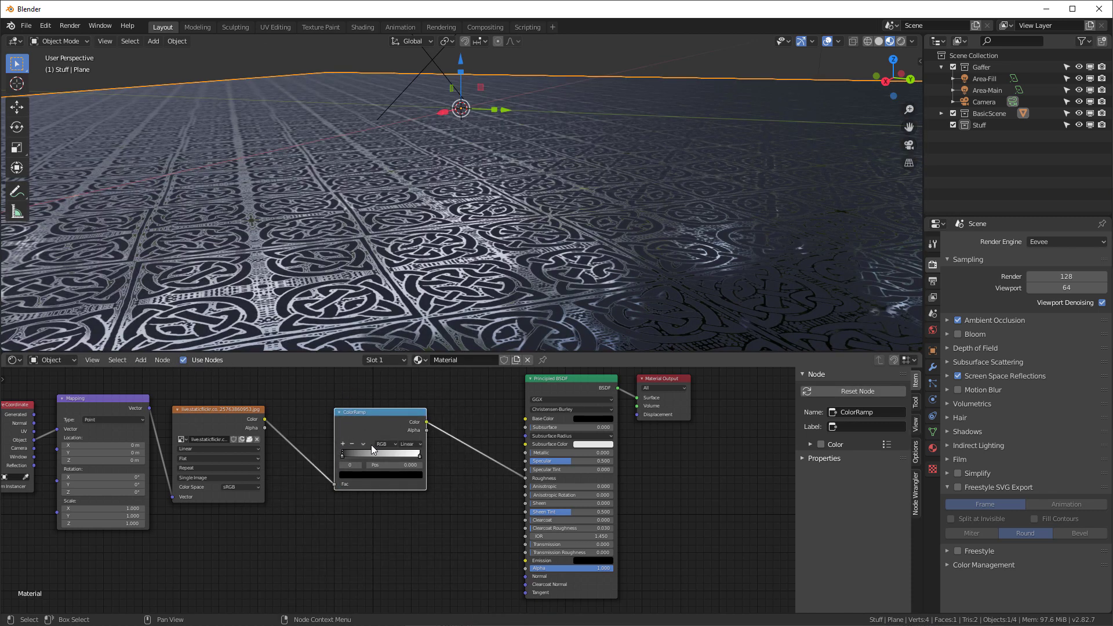
{"action": "left_click", "coordinate": [386, 452]}
{"action": "left_click", "coordinate": [237, 487]}
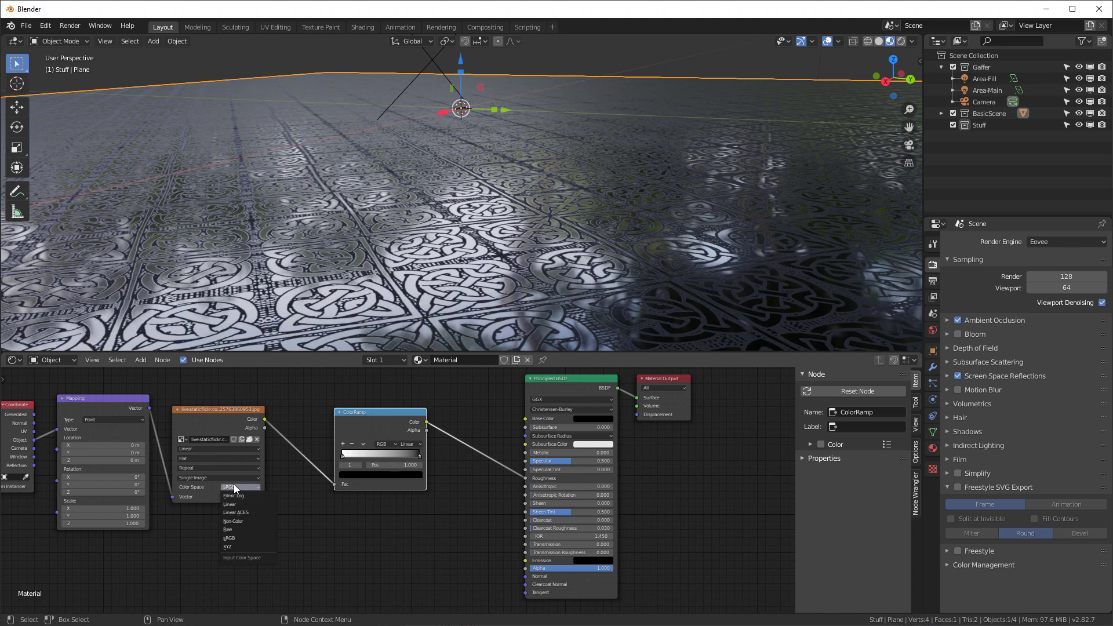
{"action": "left_click", "coordinate": [244, 522]}
{"action": "scroll", "coordinate": [508, 158], "scroll_direction": "down", "scroll_amount": 3}
{"action": "scroll", "coordinate": [509, 154], "scroll_direction": "up", "scroll_amount": 3}
{"action": "middle_click_drag", "start_coordinate": [510, 159], "coordinate": [464, 244]}
Step: Lighten the ColorRamp's black stop at position 1.000 to a grey with a value of about 0.61
{"action": "left_click", "coordinate": [391, 475]}
{"action": "left_click_drag", "start_coordinate": [403, 400], "coordinate": [404, 386]}
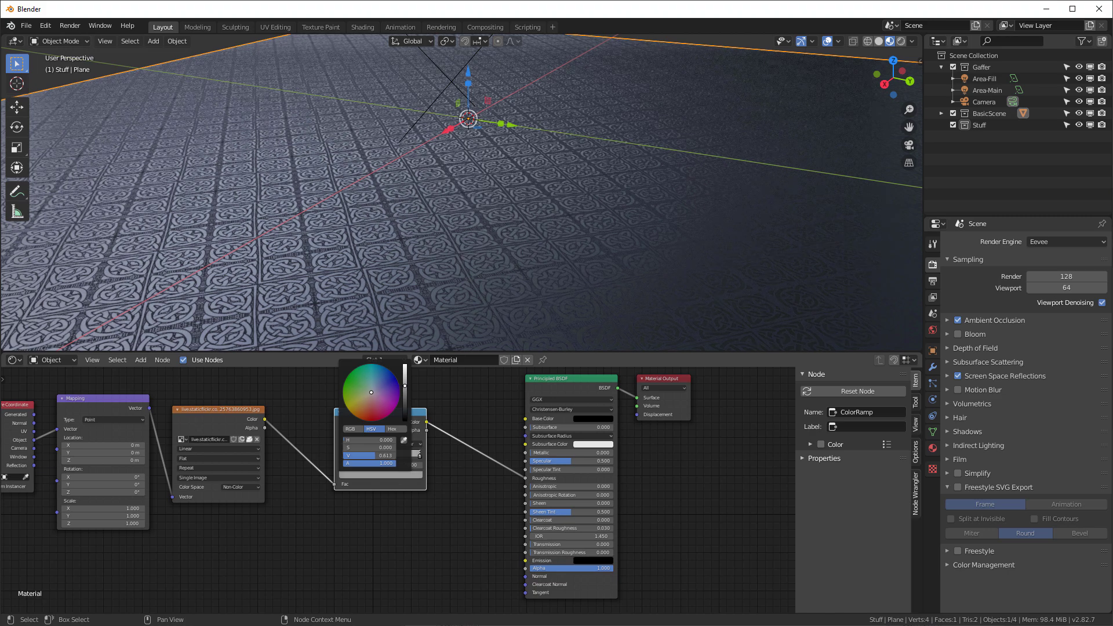
{"action": "middle_click_drag", "start_coordinate": [485, 211], "coordinate": [490, 226]}
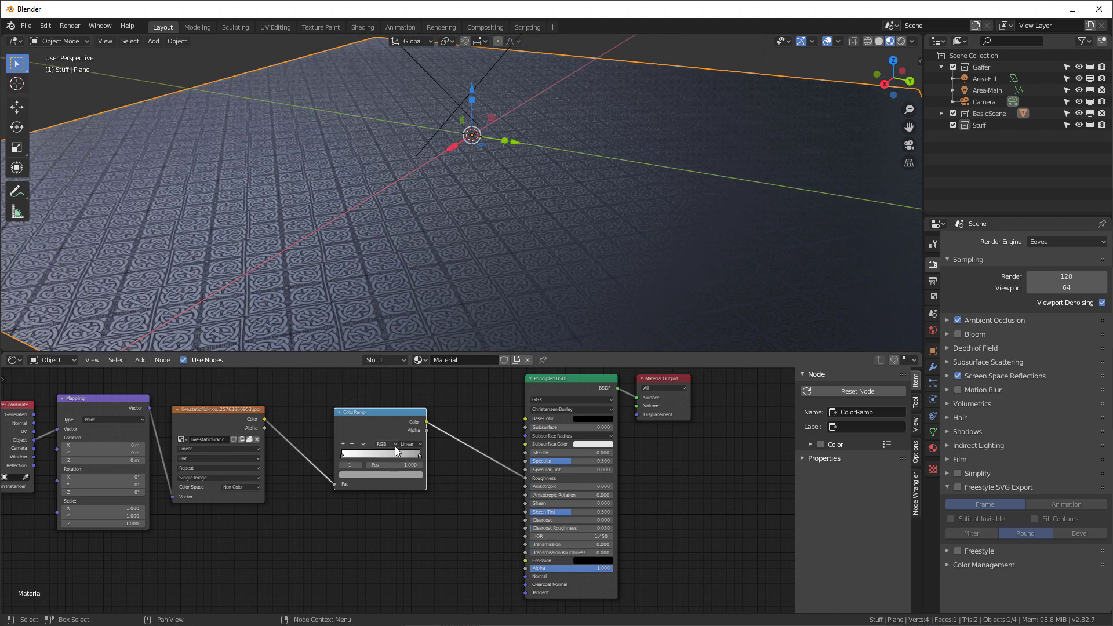
Step: Add a Bump node, feeding the Image Texture's color into its Height and its Normal output into the Principled BSDF's Normal
{"action": "key", "text": "shift+a"}
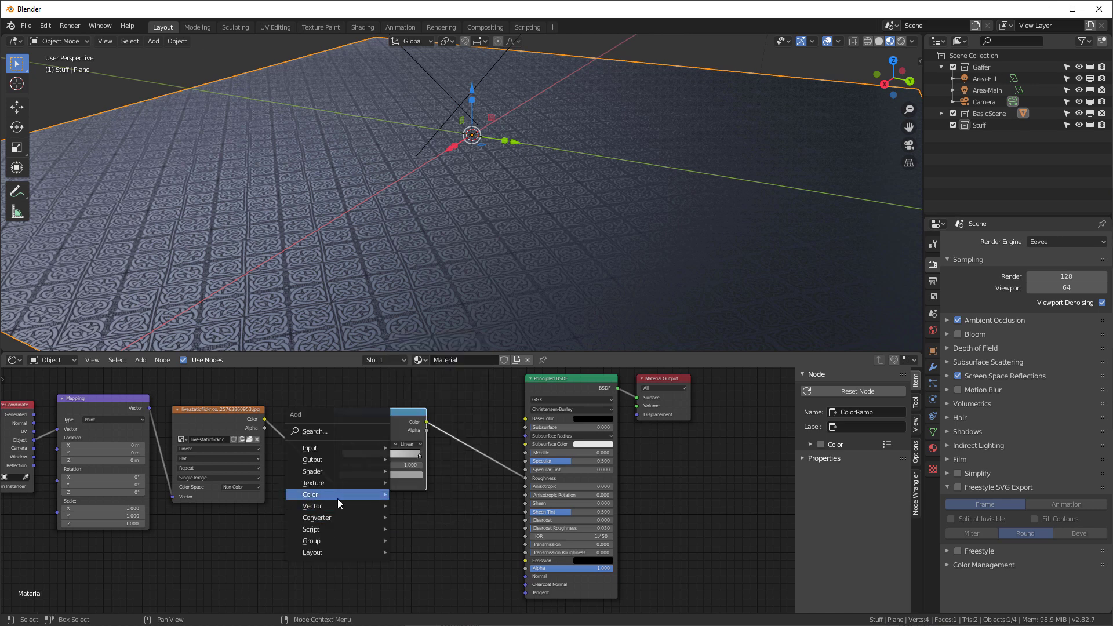
{"action": "mouse_move", "coordinate": [338, 510]}
{"action": "left_click", "coordinate": [417, 506]}
{"action": "left_click", "coordinate": [370, 521]}
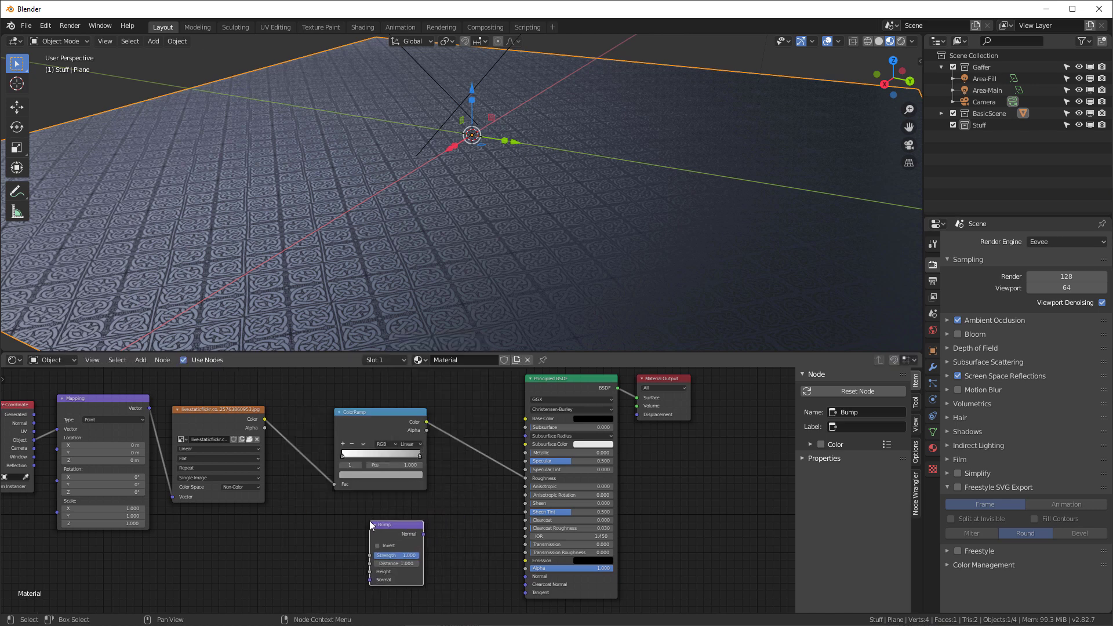
{"action": "left_click_drag", "start_coordinate": [264, 419], "coordinate": [369, 572]}
{"action": "left_click_drag", "start_coordinate": [424, 533], "coordinate": [525, 576]}
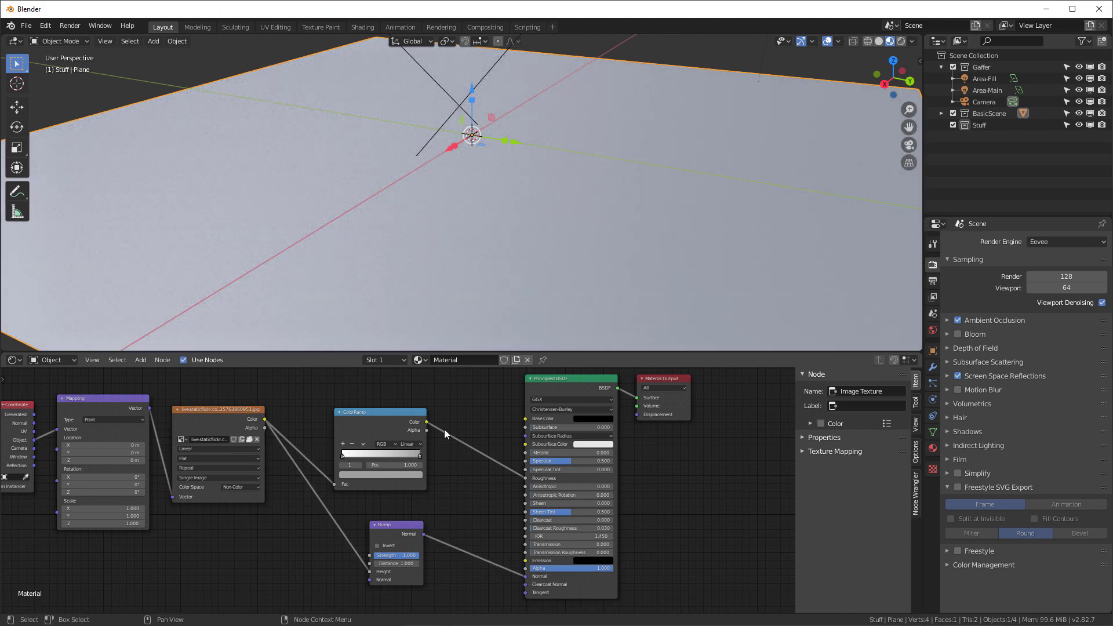
Step: Set the Bump node's Strength and Distance both to 0.1
{"action": "scroll", "coordinate": [371, 550], "scroll_direction": "up", "scroll_amount": 2}
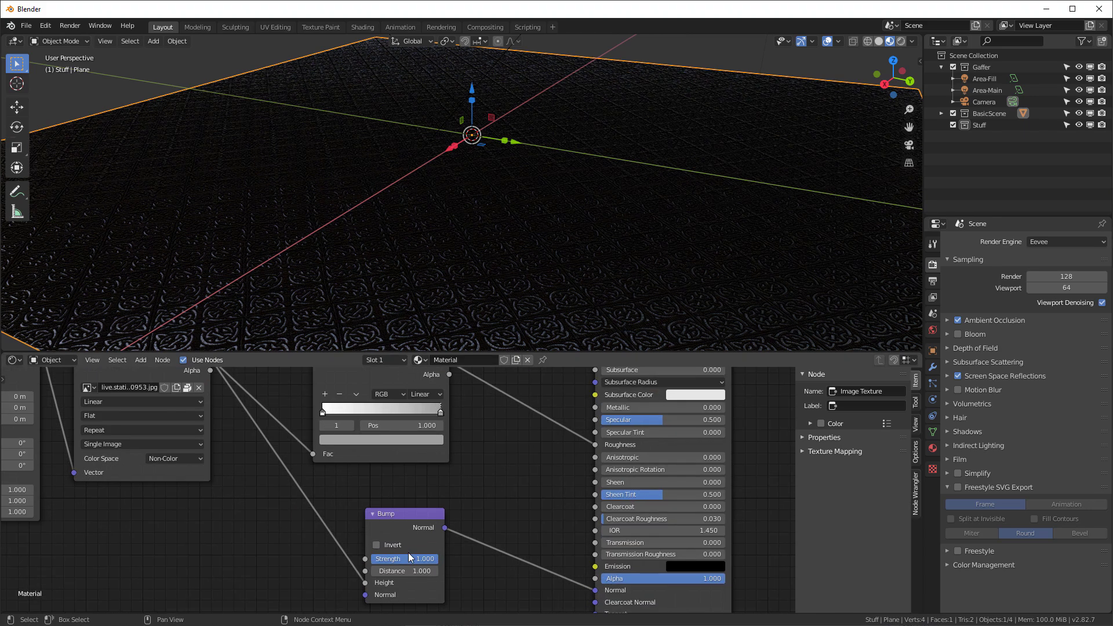
{"action": "left_click", "coordinate": [409, 558]}
{"action": "type", "text": ".1"}
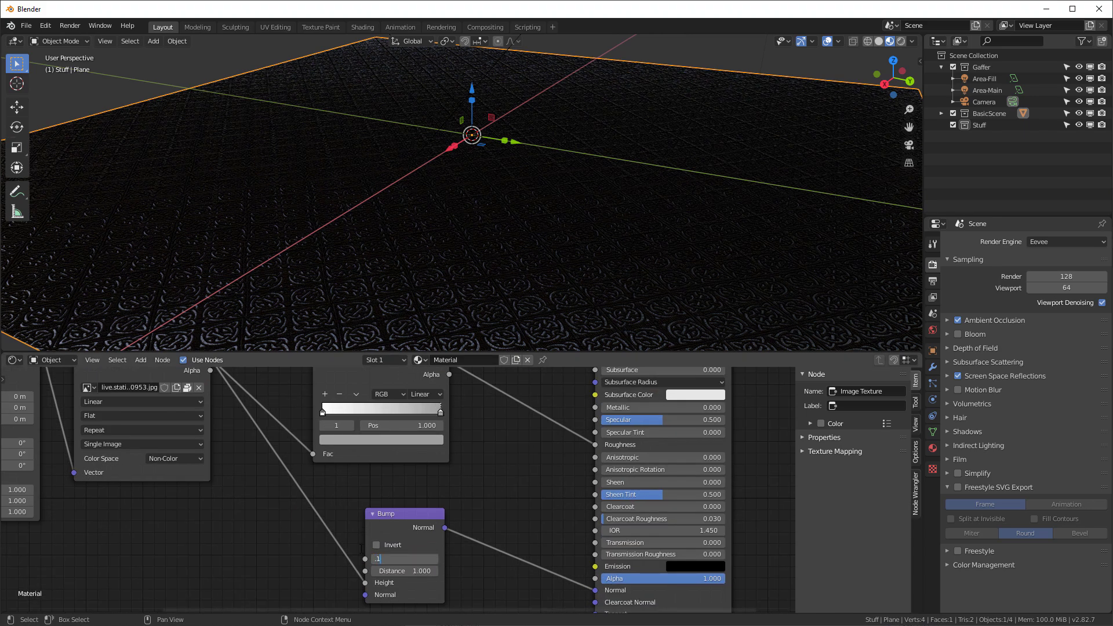
{"action": "key", "text": "Tab"}
{"action": "type", "text": ".1"}
{"action": "key", "text": "Return"}
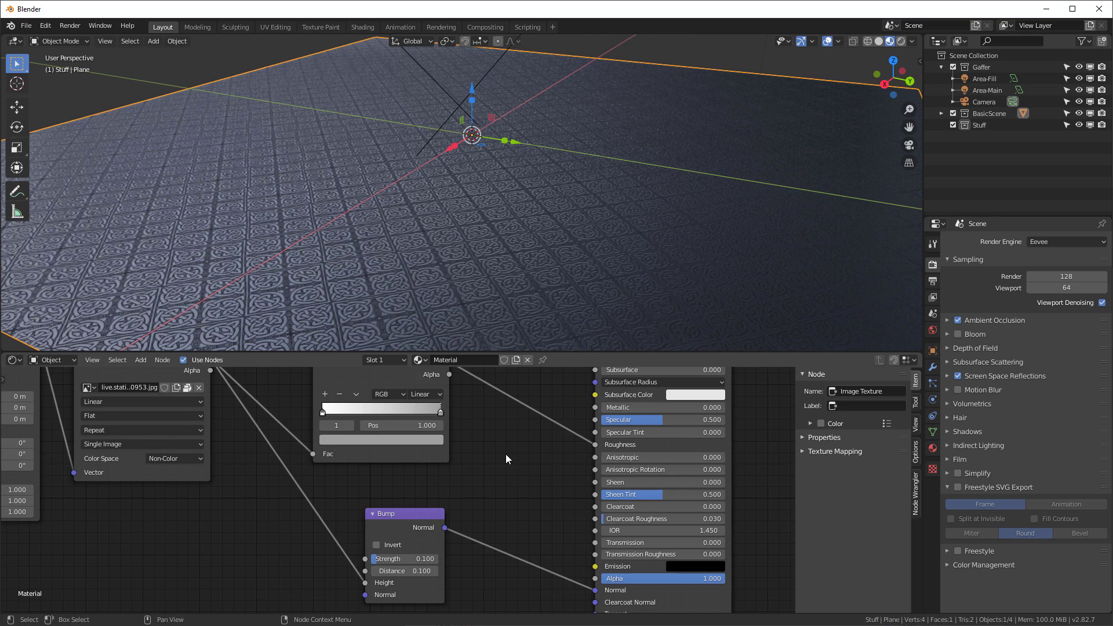
Step: Shift the Bump node to make room and add a Musgrave Texture node below the Image Texture
{"action": "mouse_move", "coordinate": [562, 158]}
{"action": "middle_mouse_down"}
{"action": "mouse_move", "coordinate": [559, 133]}
{"action": "mouse_move", "coordinate": [555, 161]}
{"action": "middle_mouse_up"}
{"action": "scroll", "coordinate": [598, 220], "scroll_direction": "up", "scroll_amount": 3}
{"action": "middle_click_drag", "start_coordinate": [599, 219], "coordinate": [510, 216]}
{"action": "left_click_drag", "start_coordinate": [417, 512], "coordinate": [447, 509]}
{"action": "key", "text": "shift+a"}
{"action": "mouse_move", "coordinate": [144, 524]}
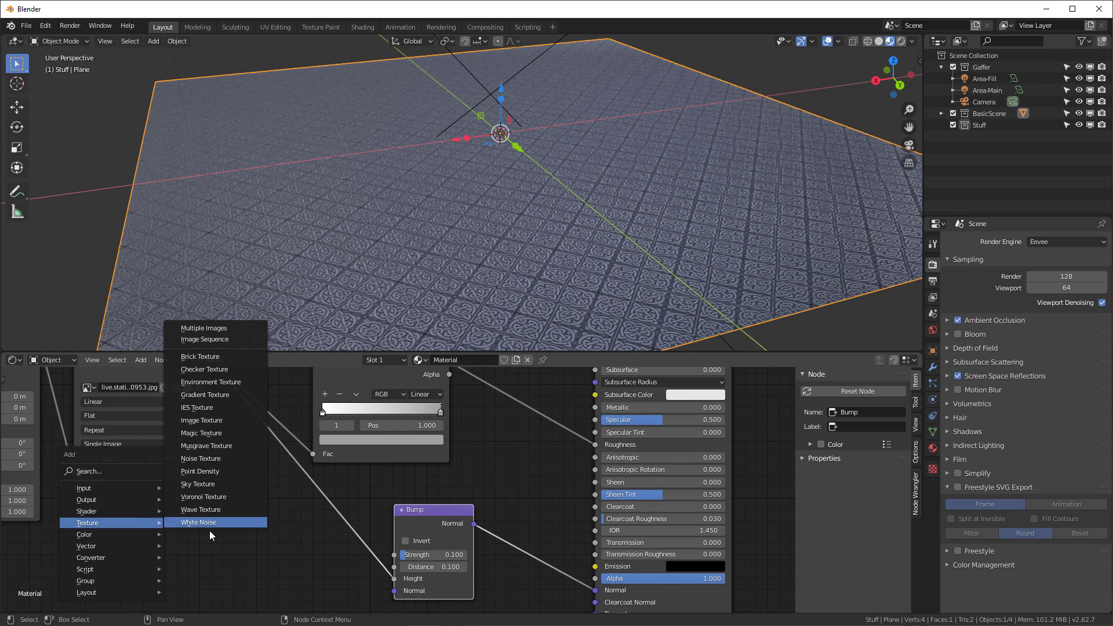
{"action": "left_click", "coordinate": [232, 445]}
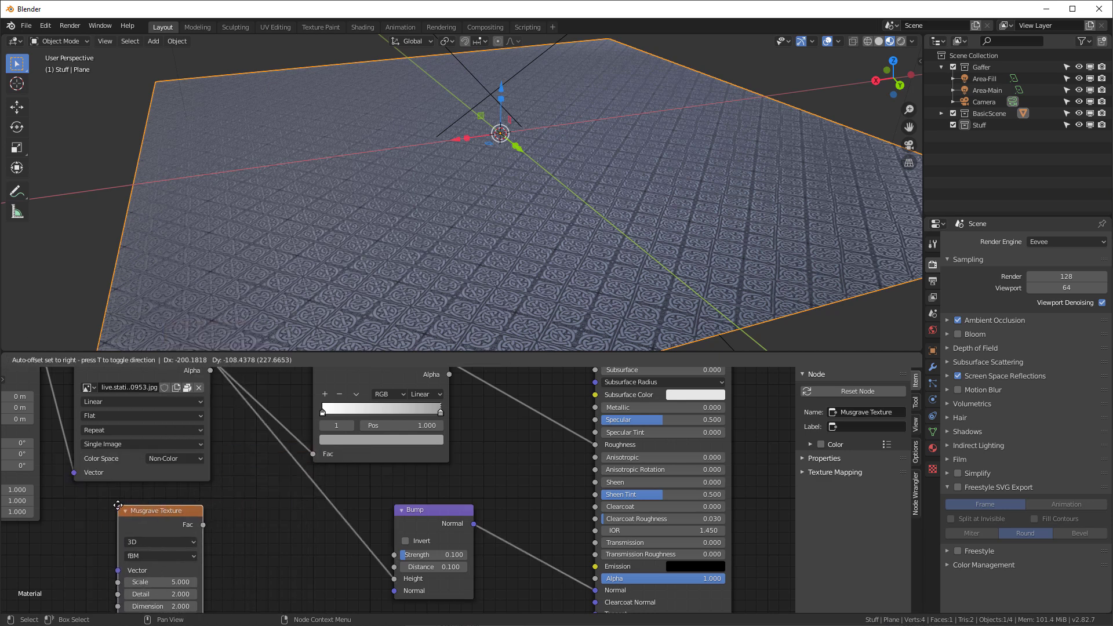
{"action": "left_click", "coordinate": [148, 506]}
Step: Add a MixRGB node taking the Image Texture's color as Color1 and the Musgrave Texture as Color2
{"action": "scroll", "coordinate": [255, 486], "scroll_direction": "down", "scroll_amount": 4}
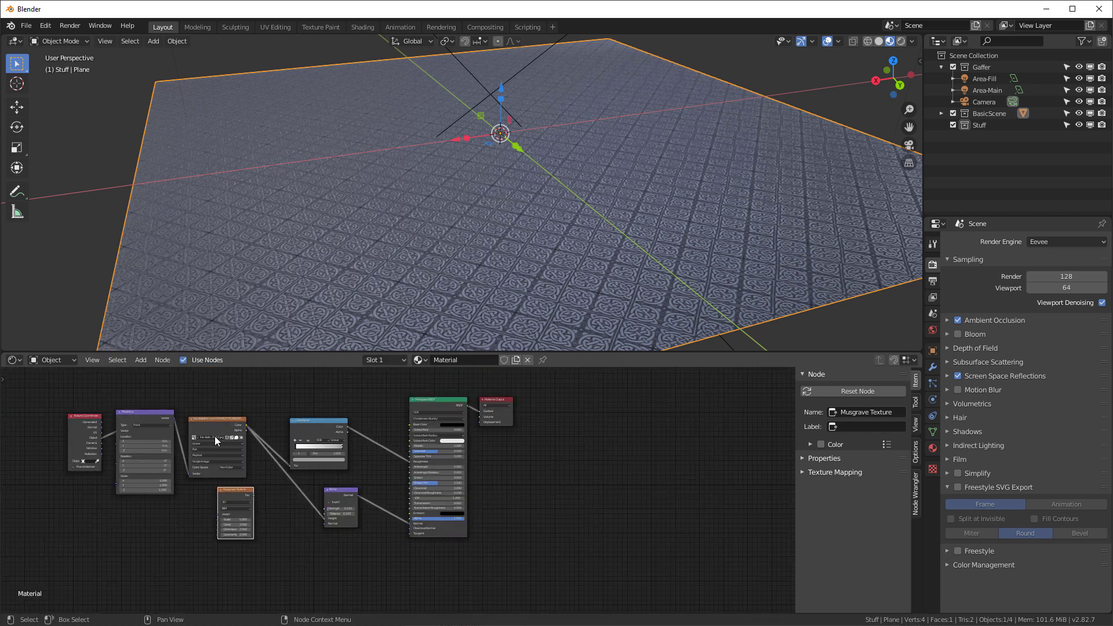
{"action": "key", "text": "shift+a"}
{"action": "mouse_move", "coordinate": [224, 513]}
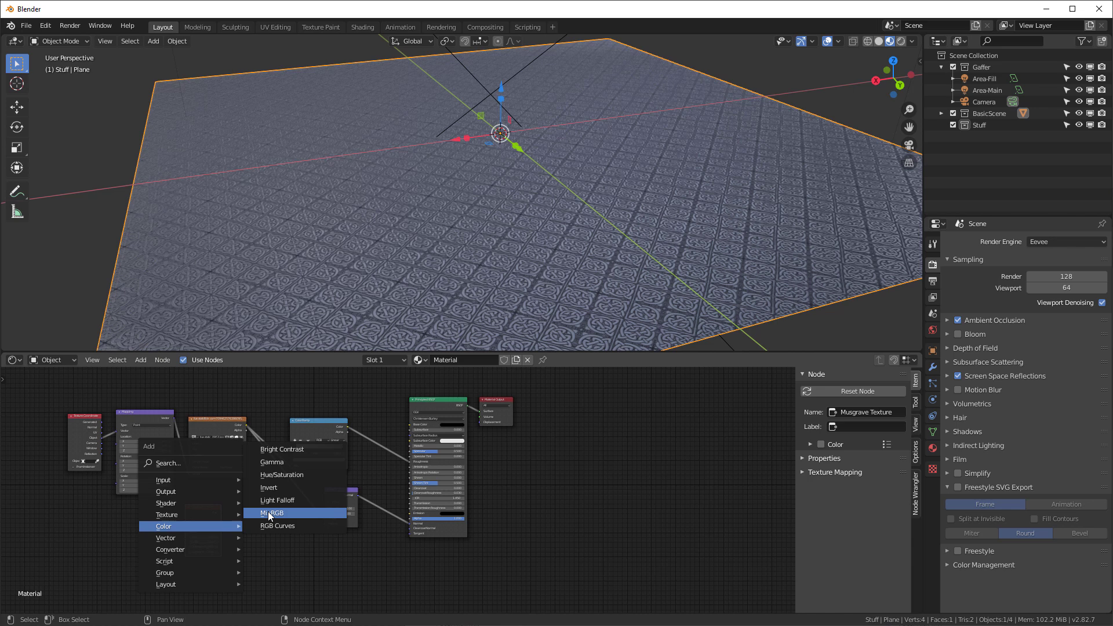
{"action": "left_click", "coordinate": [268, 516]}
{"action": "left_click", "coordinate": [259, 484]}
{"action": "scroll", "coordinate": [238, 505], "scroll_direction": "up", "scroll_amount": 2}
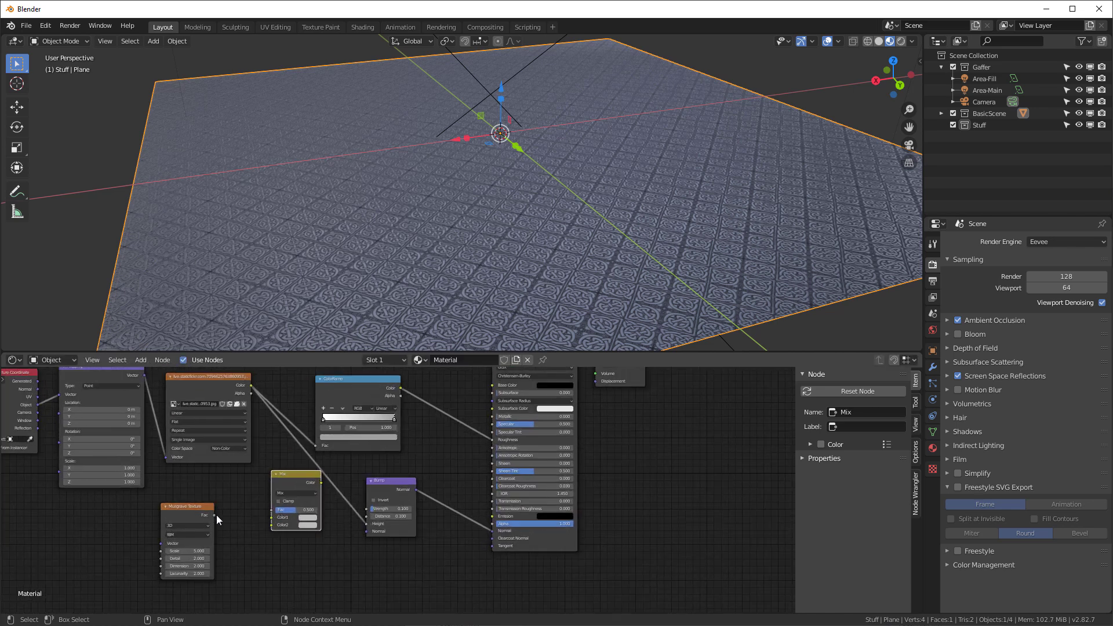
{"action": "left_click_drag", "start_coordinate": [251, 385], "coordinate": [269, 526]}
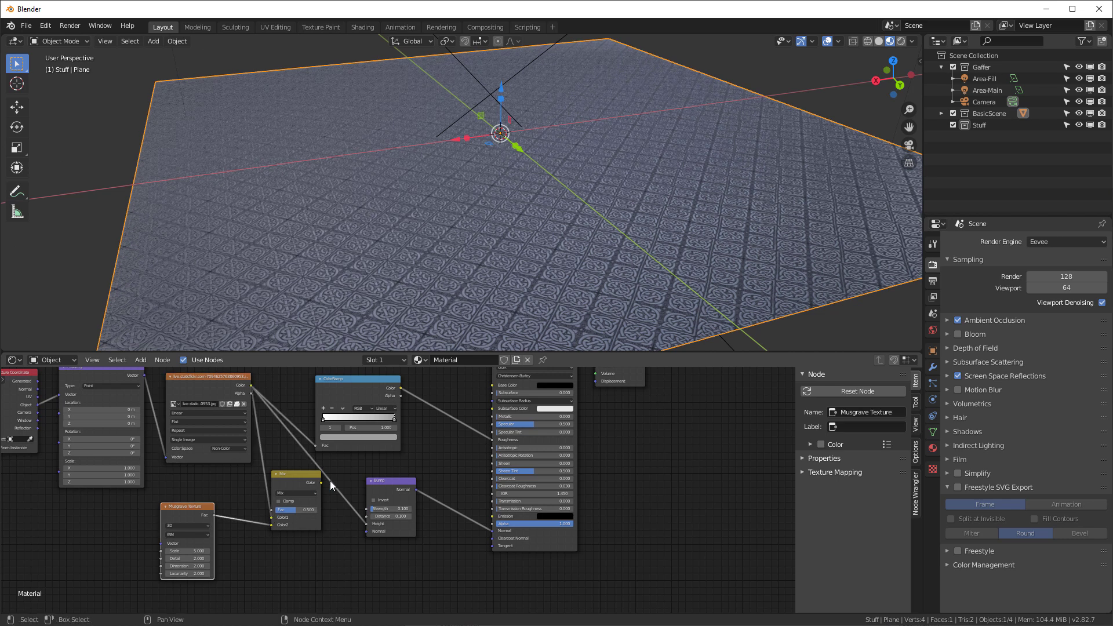
Step: Previewing the Mix and Musgrave outputs on the floor, set the Musgrave Texture to Scale 25.8, Detail 12.4, Dimension 0 and Lacunarity 19.5
{"action": "left_click_drag", "start_coordinate": [322, 481], "coordinate": [492, 385]}
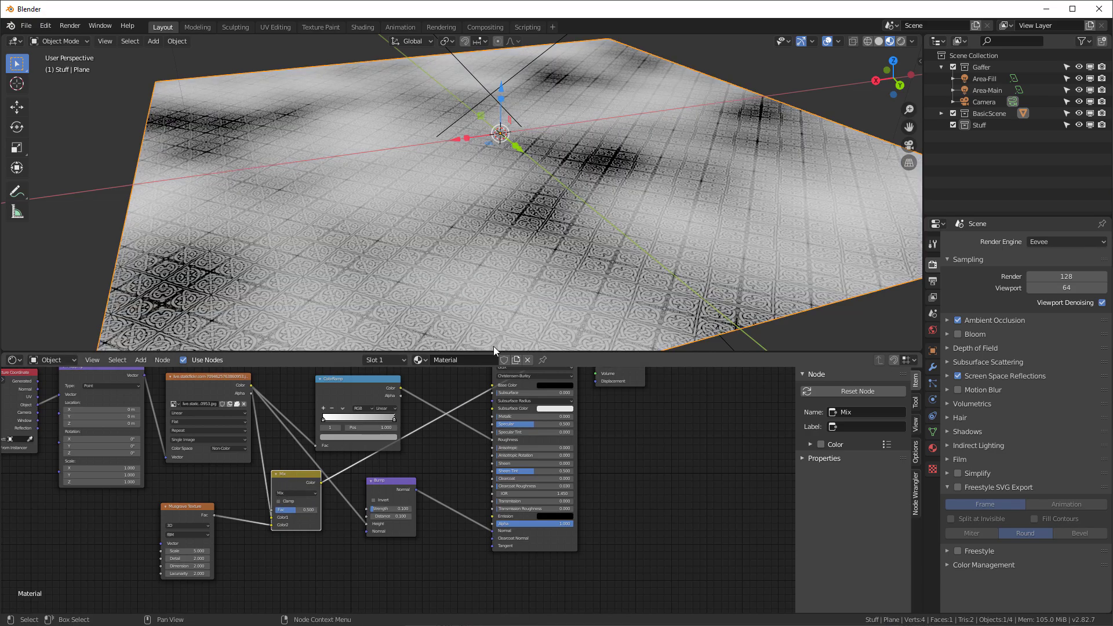
{"action": "middle_click_drag", "start_coordinate": [608, 159], "coordinate": [645, 178]}
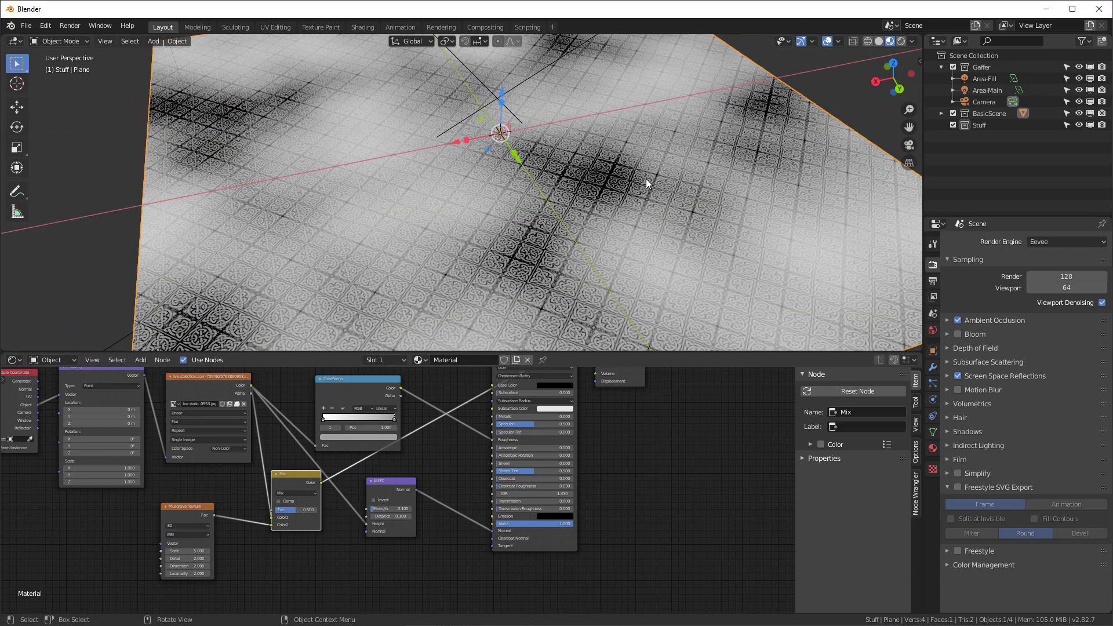
{"action": "scroll", "coordinate": [200, 544], "scroll_direction": "up", "scroll_amount": 2}
{"action": "left_click_drag", "start_coordinate": [186, 554], "coordinate": [231, 554]}
{"action": "left_click", "coordinate": [175, 576], "text": "ctrl+shift"}
{"action": "mouse_move", "coordinate": [174, 577]}
{"action": "left_mouse_down"}
{"action": "mouse_move", "coordinate": [151, 577]}
{"action": "mouse_move", "coordinate": [197, 588]}
{"action": "mouse_move", "coordinate": [159, 565]}
{"action": "left_mouse_up"}
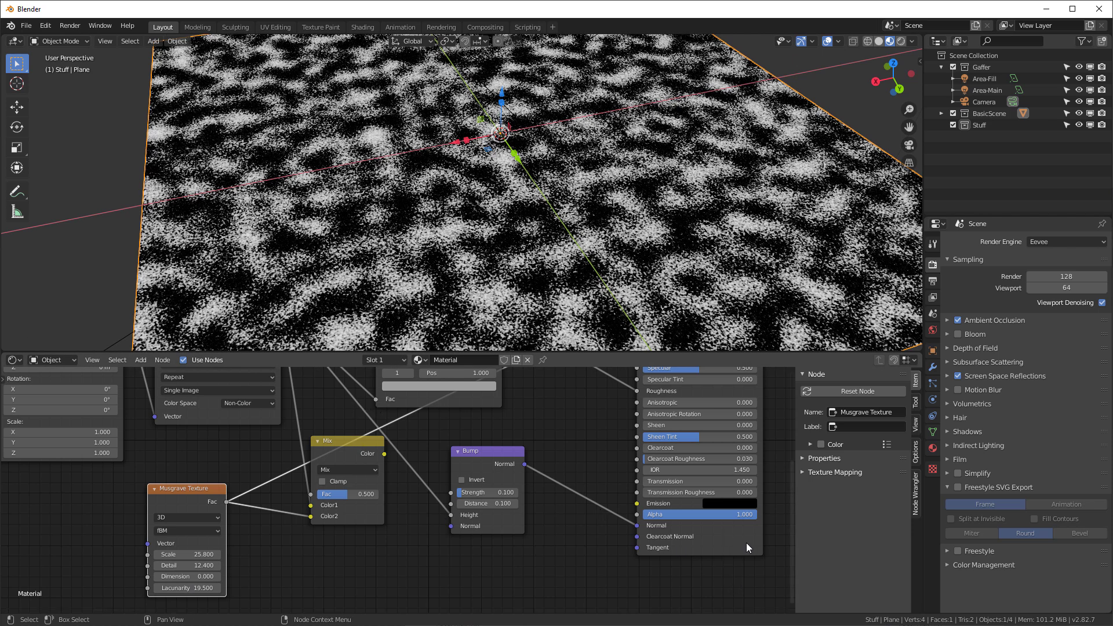
{"action": "left_click", "coordinate": [332, 443], "text": "ctrl+shift"}
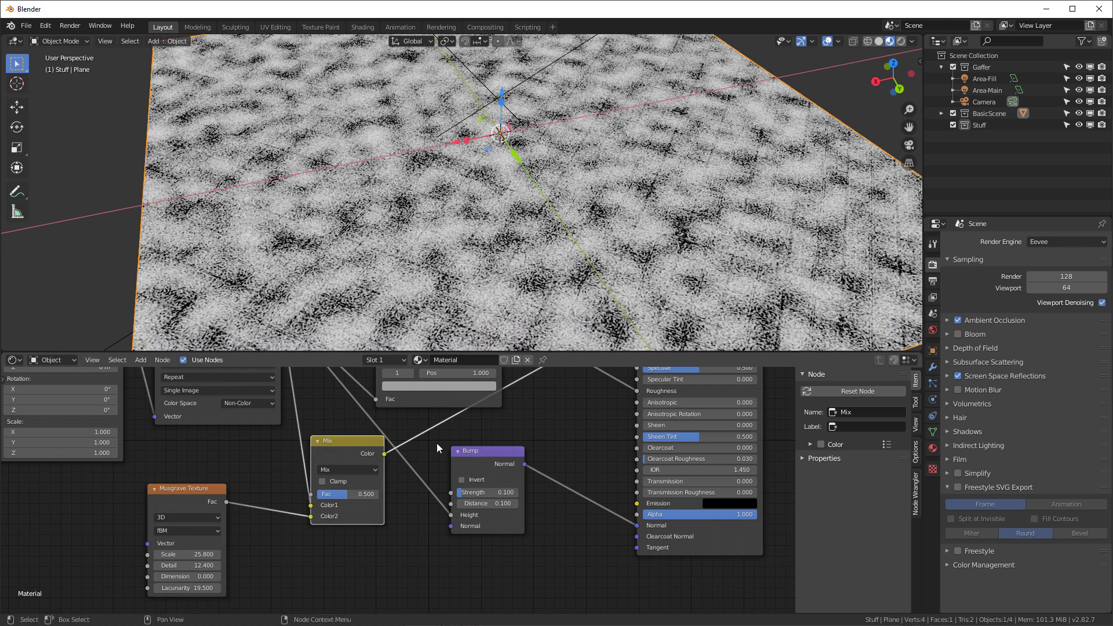
Step: Route the Mix color through the ColorRamp's Fac into the Principled BSDF's Roughness
{"action": "scroll", "coordinate": [437, 443], "scroll_direction": "down", "scroll_amount": 2}
{"action": "scroll", "coordinate": [419, 430], "scroll_direction": "up", "scroll_amount": 2}
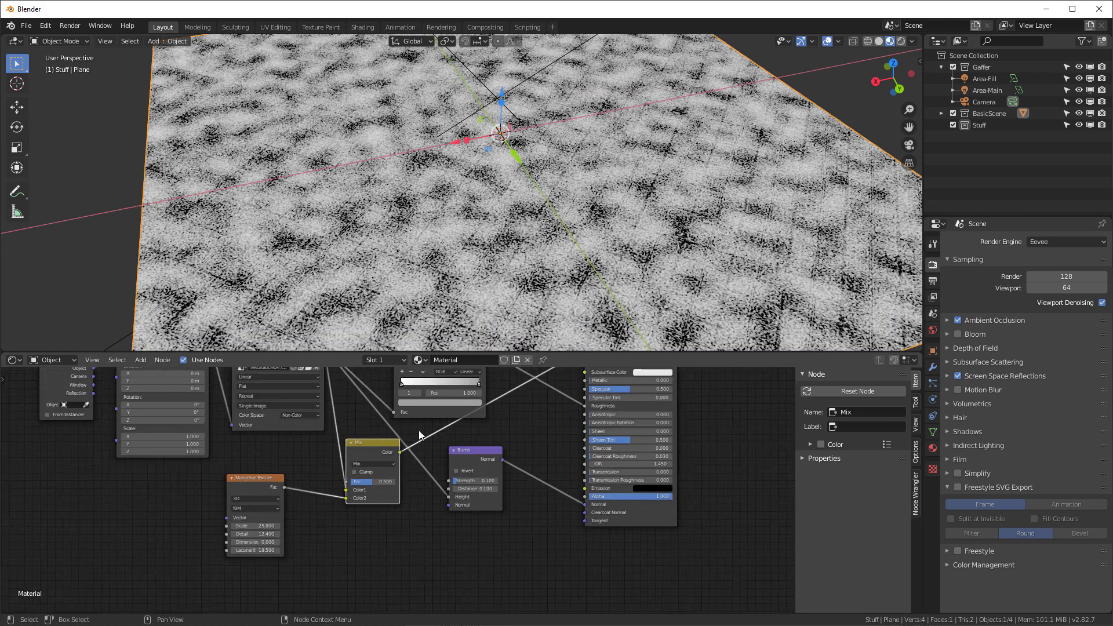
{"action": "scroll", "coordinate": [561, 429], "scroll_direction": "down", "scroll_amount": 1}
{"action": "middle_click_drag", "start_coordinate": [562, 429], "coordinate": [446, 495]}
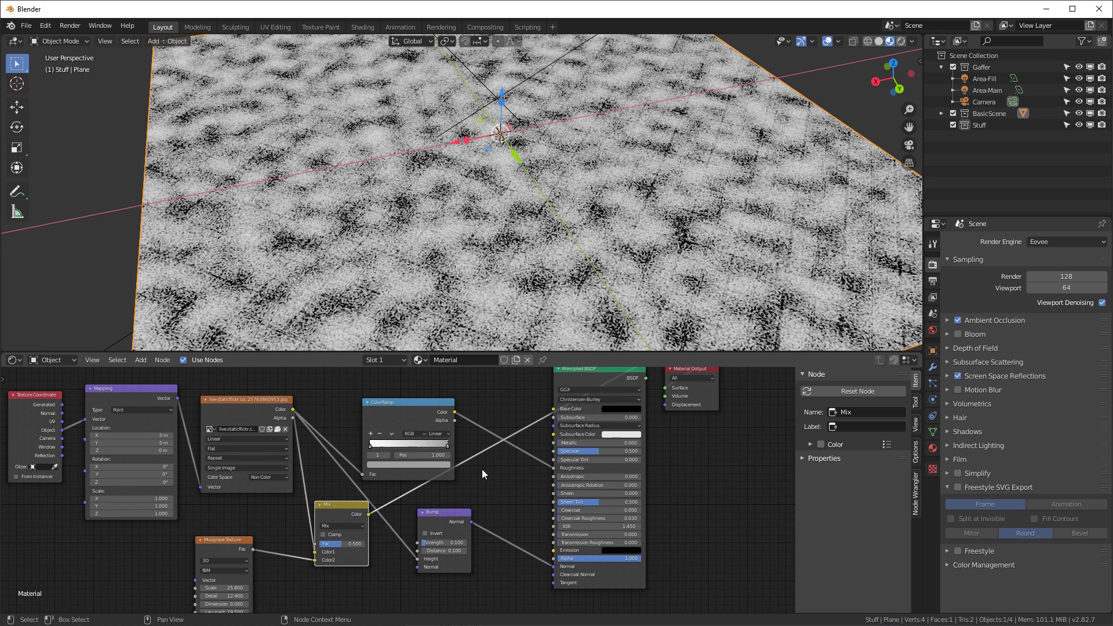
{"action": "left_click_drag", "start_coordinate": [369, 516], "coordinate": [550, 468]}
{"action": "left_click_drag", "start_coordinate": [406, 402], "coordinate": [413, 384]}
{"action": "left_click_drag", "start_coordinate": [368, 514], "coordinate": [371, 457]}
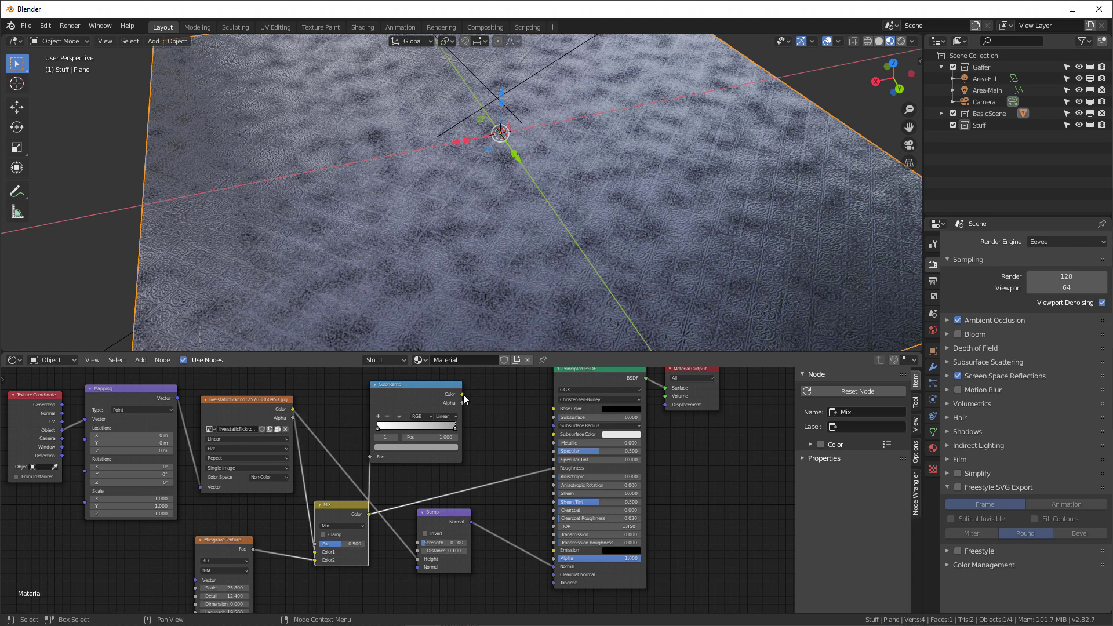
{"action": "left_click_drag", "start_coordinate": [463, 395], "coordinate": [553, 468]}
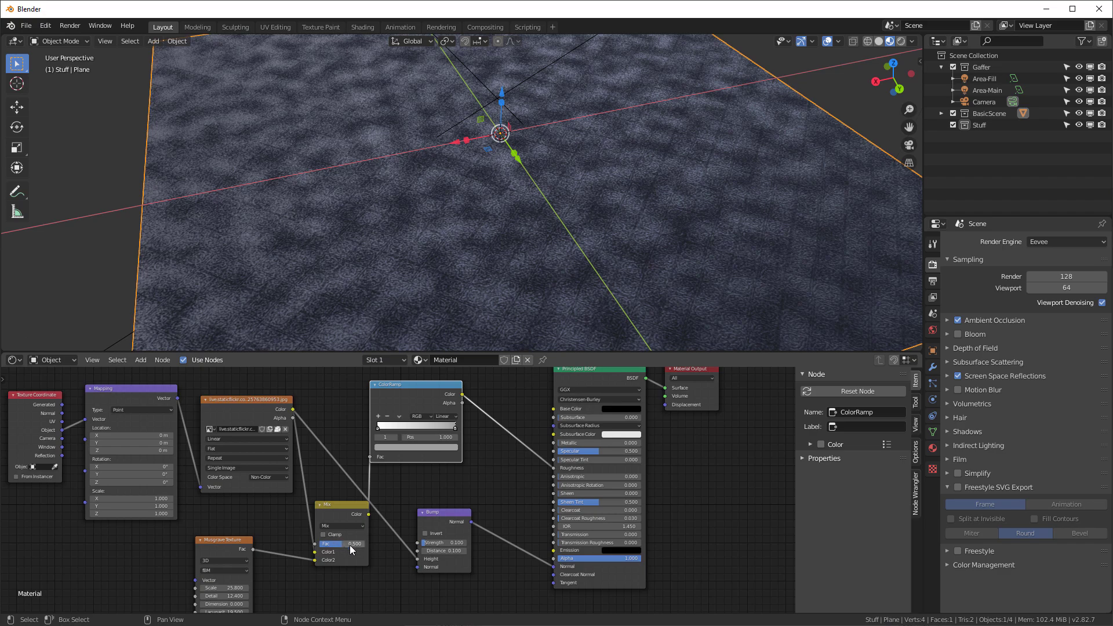
Step: Set the Mix node's factor to 0.142 and inspect the floor in rendered shading
{"action": "left_click_drag", "start_coordinate": [342, 544], "coordinate": [326, 544]}
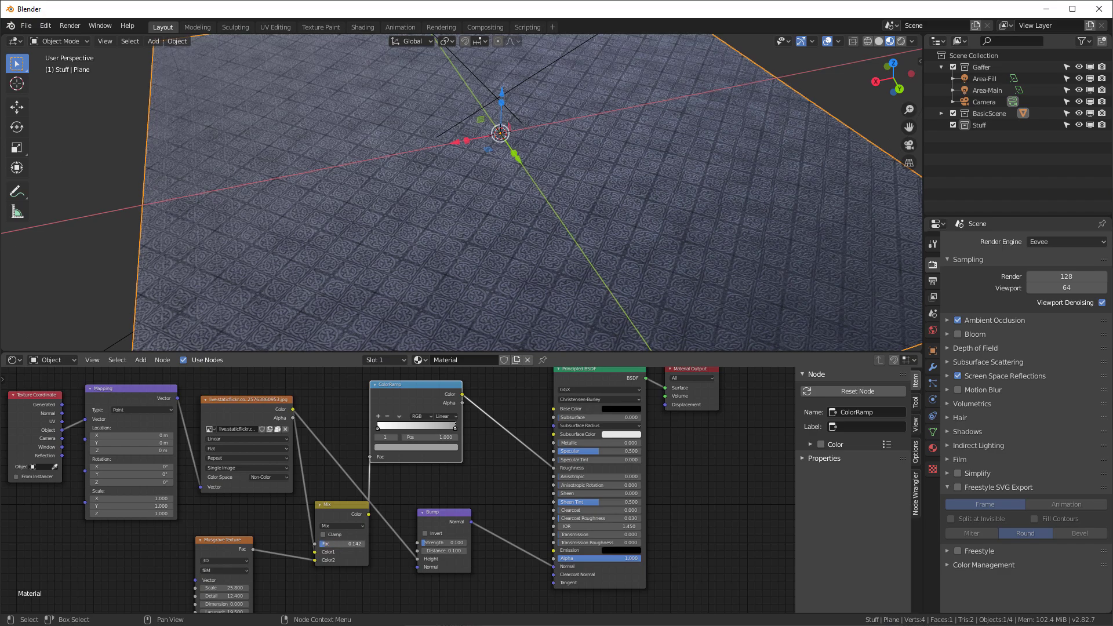
{"action": "middle_click_drag", "start_coordinate": [594, 306], "coordinate": [716, 174]}
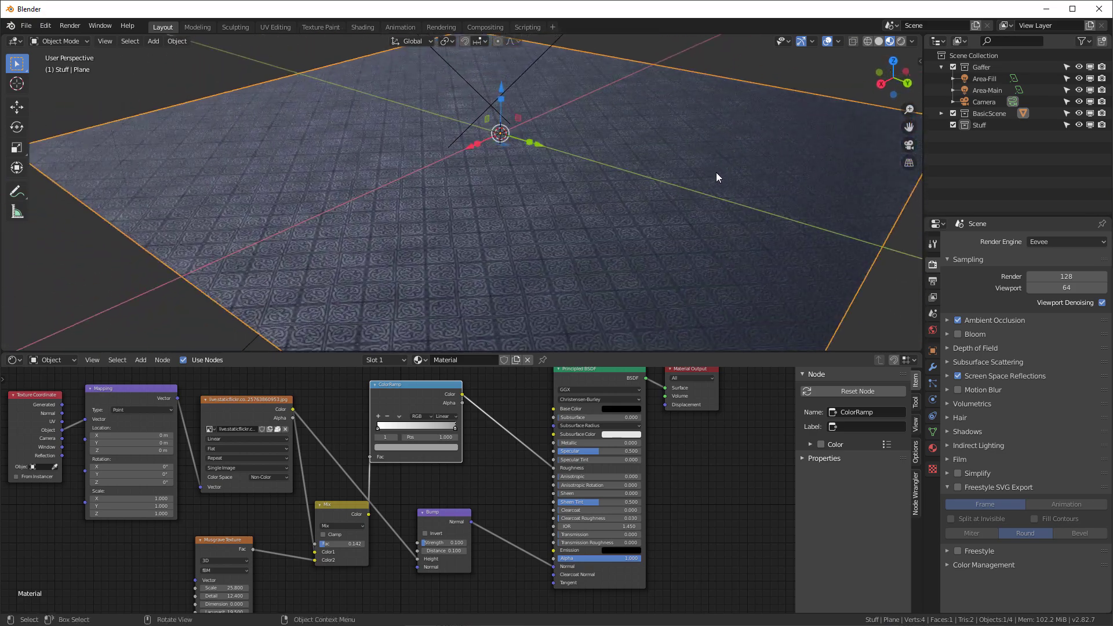
{"action": "key", "text": "z"}
{"action": "left_click", "coordinate": [687, 110]}
{"action": "mouse_move", "coordinate": [687, 110]}
{"action": "middle_mouse_down"}
{"action": "mouse_move", "coordinate": [631, 191]}
{"action": "mouse_move", "coordinate": [742, 169]}
{"action": "middle_mouse_up"}
{"action": "middle_click_drag", "start_coordinate": [636, 257], "coordinate": [632, 222]}
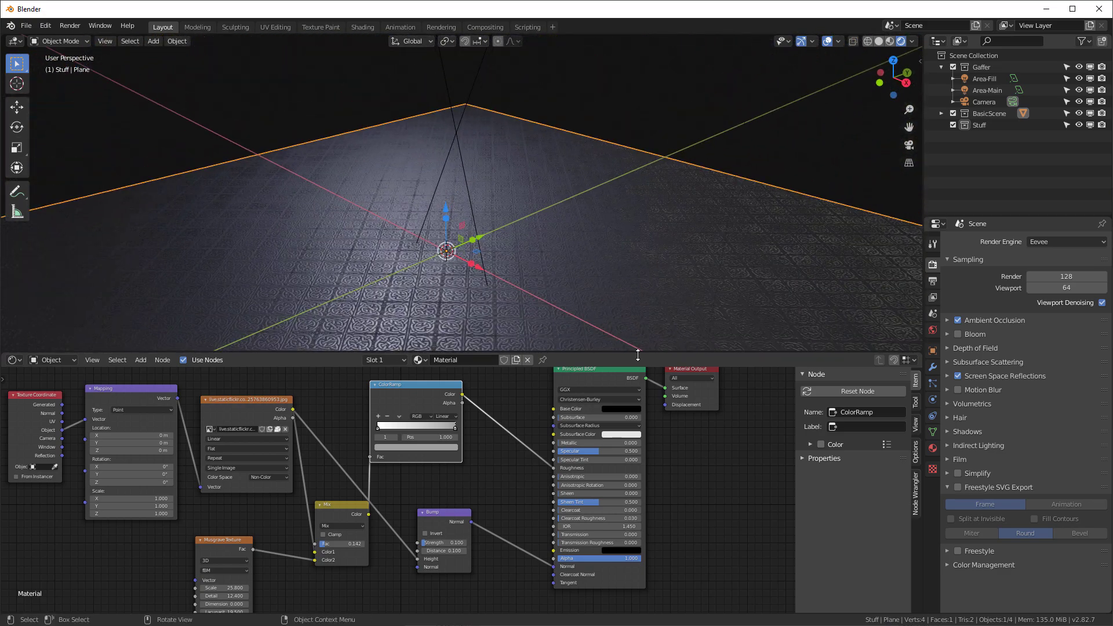
Step: Enlarge the 3D viewport, add a text object and replace its content with "style"
{"action": "left_click_drag", "start_coordinate": [636, 353], "coordinate": [579, 557]}
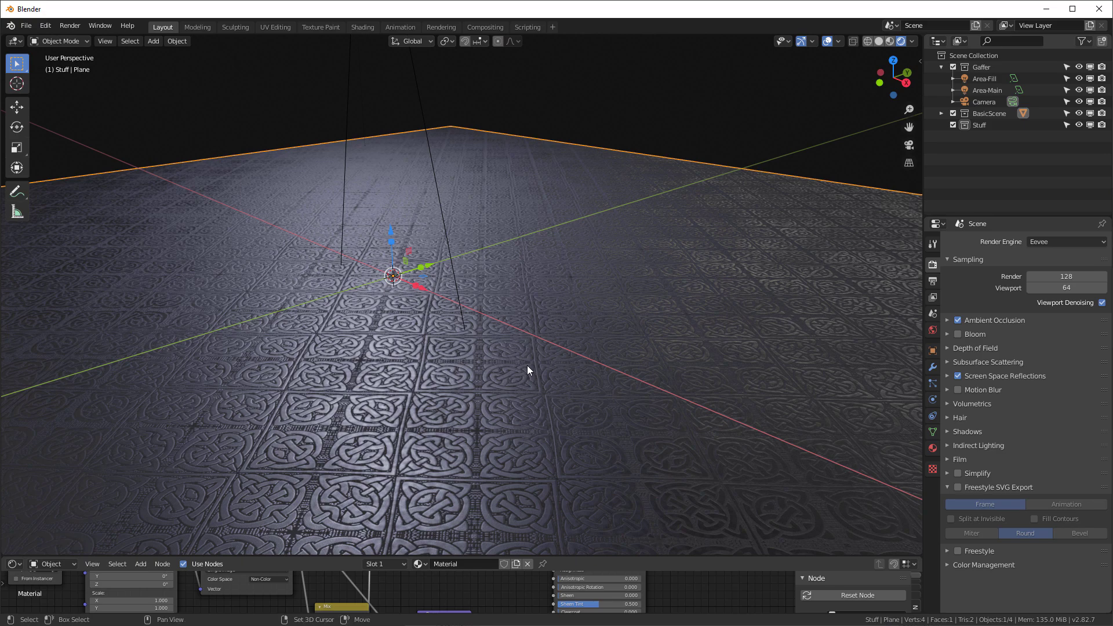
{"action": "key", "text": "shift+a"}
{"action": "mouse_move", "coordinate": [527, 365]}
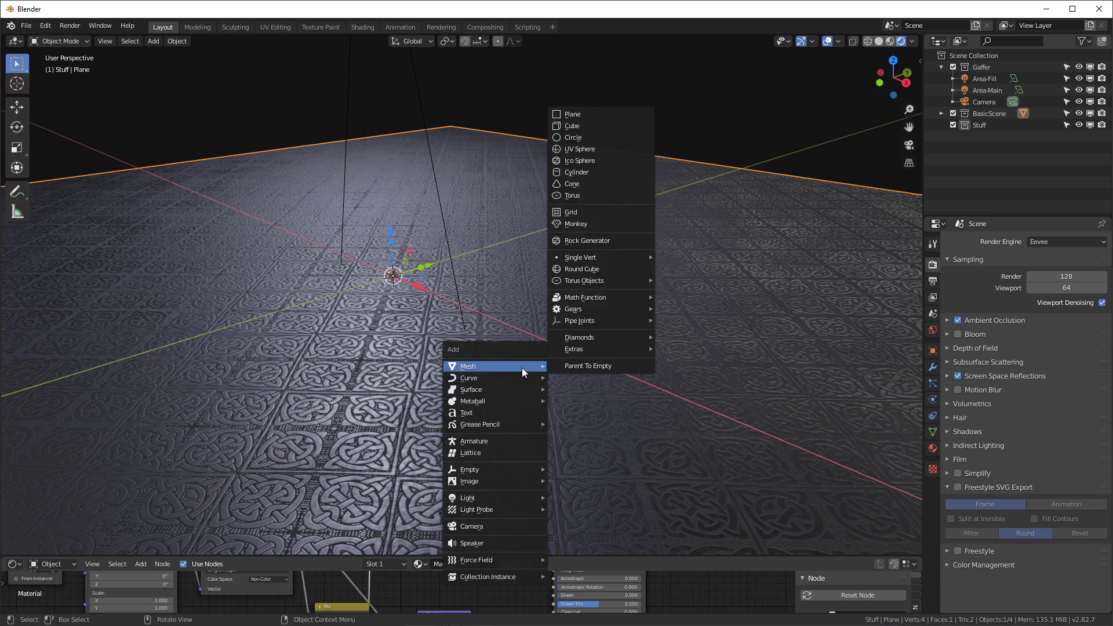
{"action": "left_click", "coordinate": [503, 409]}
{"action": "middle_click_drag", "start_coordinate": [472, 405], "coordinate": [532, 405]}
{"action": "key", "text": "Tab"}
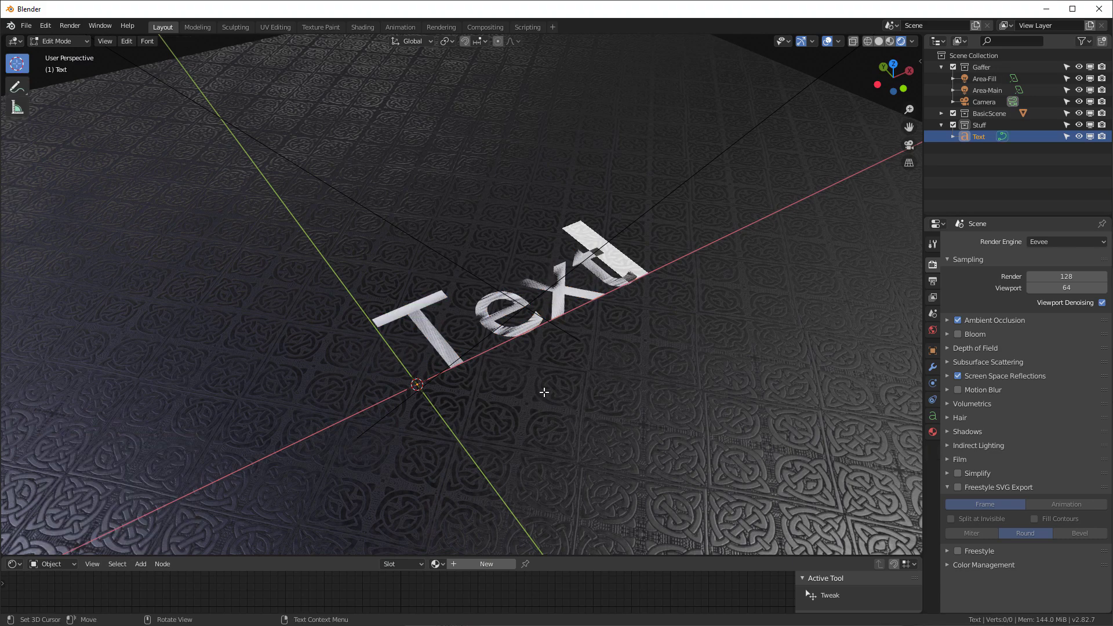
{"action": "key", "text": "BackSpace"}
{"action": "key", "text": "BackSpace"}
{"action": "key", "text": "BackSpace"}
{"action": "key", "text": "BackSpace"}
{"action": "type", "text": "S"}
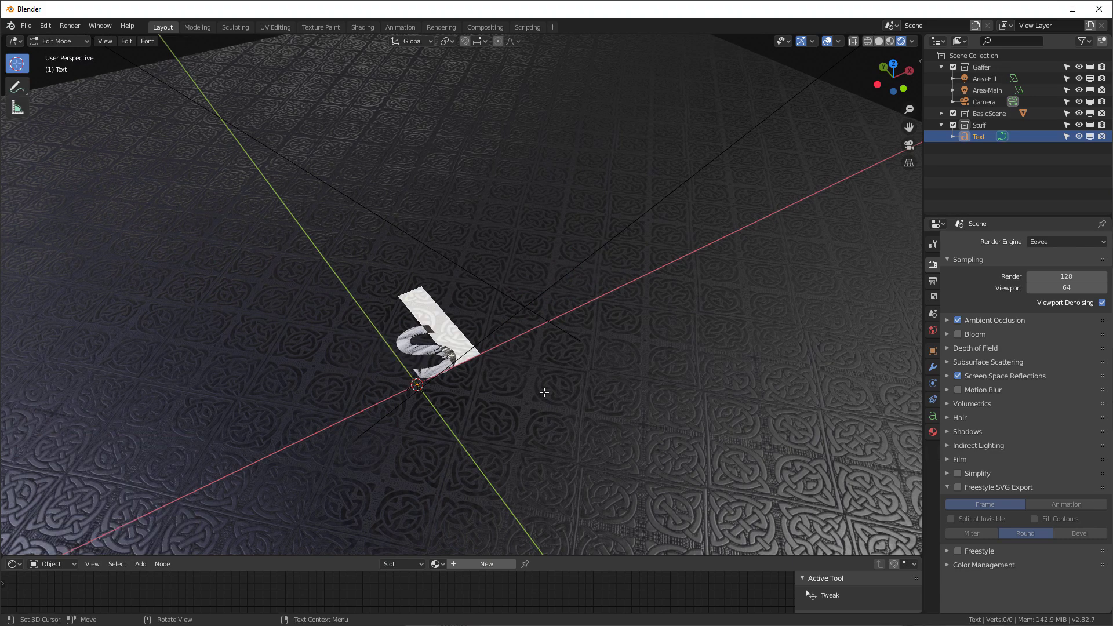
{"action": "type", "text": "tyle"}
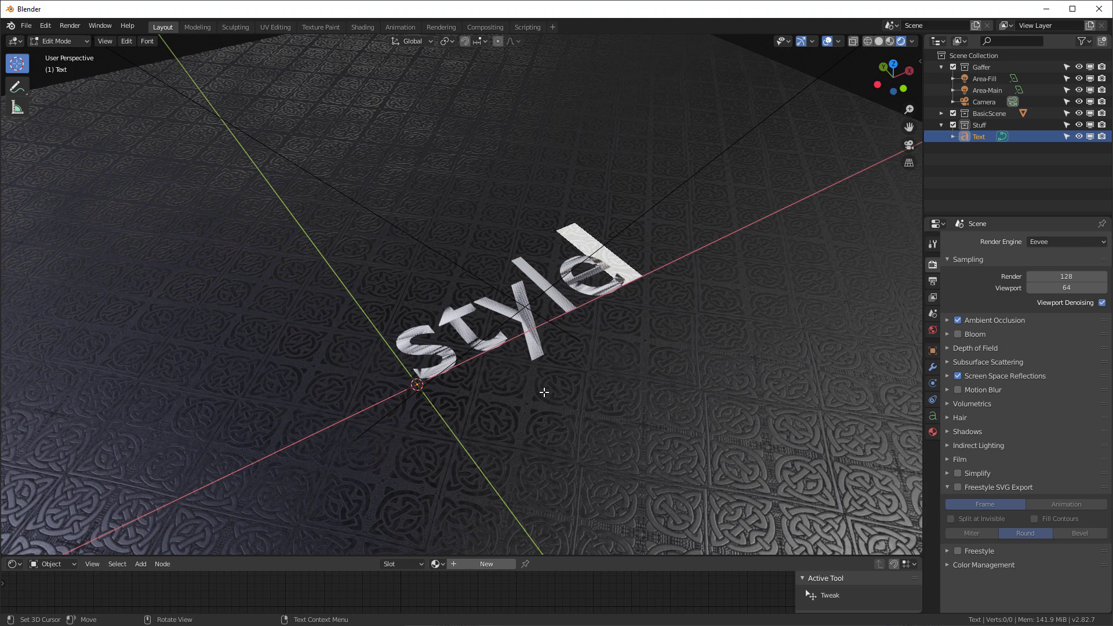
{"action": "key", "text": "Tab"}
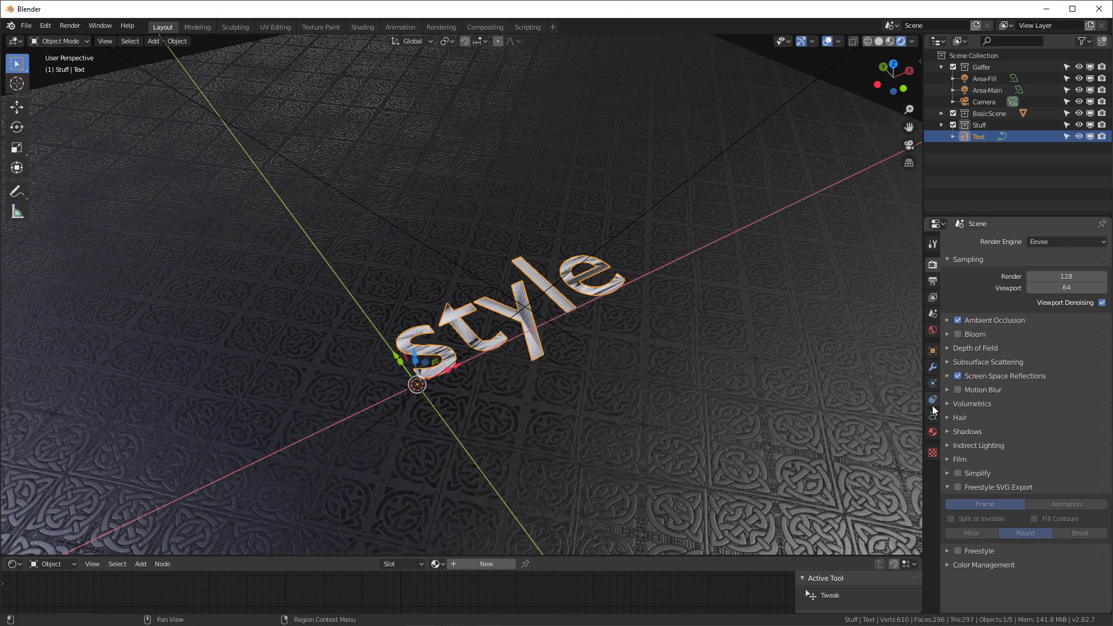
Step: Center the text's horizontal and vertical alignment and extrude it 0.16 m
{"action": "left_click", "coordinate": [932, 416]}
{"action": "left_click", "coordinate": [1042, 430]}
{"action": "left_click", "coordinate": [1039, 457]}
{"action": "left_click", "coordinate": [1048, 440]}
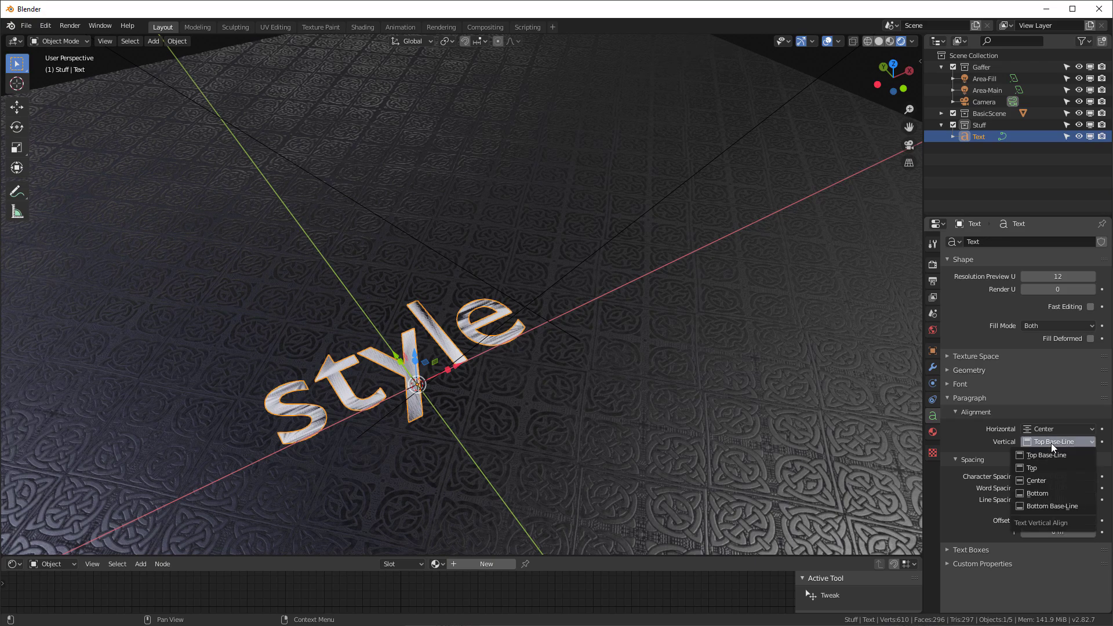
{"action": "left_click", "coordinate": [1057, 478]}
{"action": "middle_click_drag", "start_coordinate": [496, 489], "coordinate": [443, 461]}
{"action": "scroll", "coordinate": [395, 437], "scroll_direction": "up", "scroll_amount": 4}
{"action": "scroll", "coordinate": [432, 419], "scroll_direction": "down", "scroll_amount": 3}
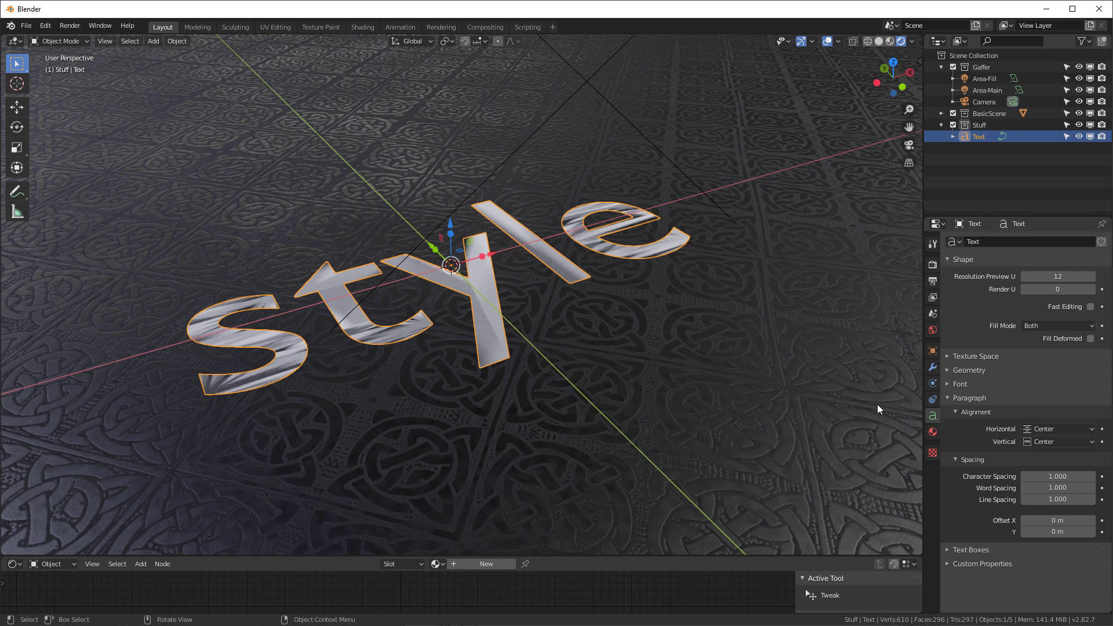
{"action": "left_click", "coordinate": [945, 371]}
{"action": "left_click_drag", "start_coordinate": [1051, 400], "coordinate": [1084, 400]}
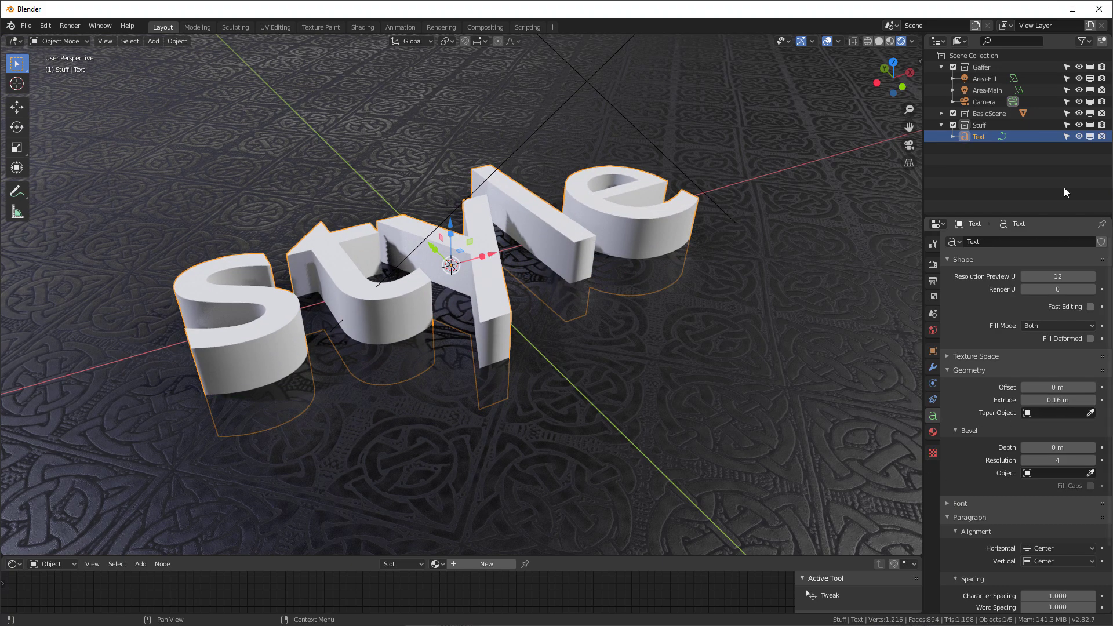
Step: Hide the floor Plane of the BasicScene collection and switch the viewport to solid shading
{"action": "left_click", "coordinate": [942, 114]}
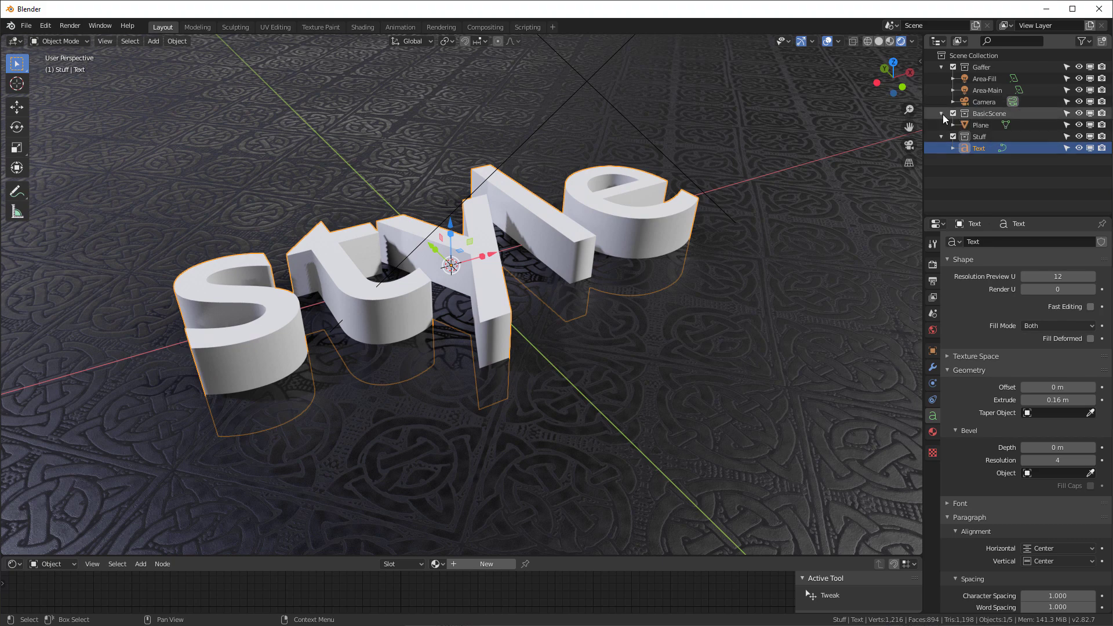
{"action": "left_click", "coordinate": [1078, 125]}
{"action": "middle_click_drag", "start_coordinate": [496, 336], "coordinate": [553, 311]}
{"action": "key", "text": "z"}
{"action": "left_click", "coordinate": [951, 334]}
{"action": "mouse_move", "coordinate": [701, 332]}
{"action": "middle_mouse_down"}
{"action": "mouse_move", "coordinate": [683, 340]}
{"action": "mouse_move", "coordinate": [701, 317]}
{"action": "mouse_move", "coordinate": [713, 324]}
{"action": "middle_mouse_up"}
Step: Set the text's extrusion to 0.1 m and view the letters from above
{"action": "left_click", "coordinate": [1057, 399]}
{"action": "type", "text": ".1"}
{"action": "key", "text": "Return"}
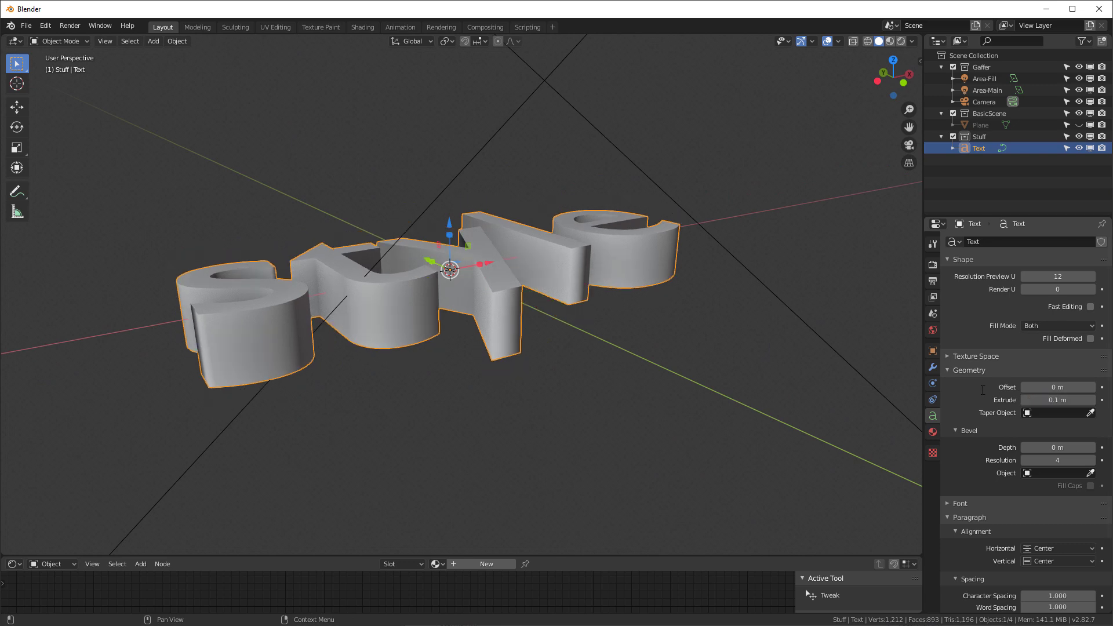
{"action": "middle_click_drag", "start_coordinate": [614, 353], "coordinate": [591, 305]}
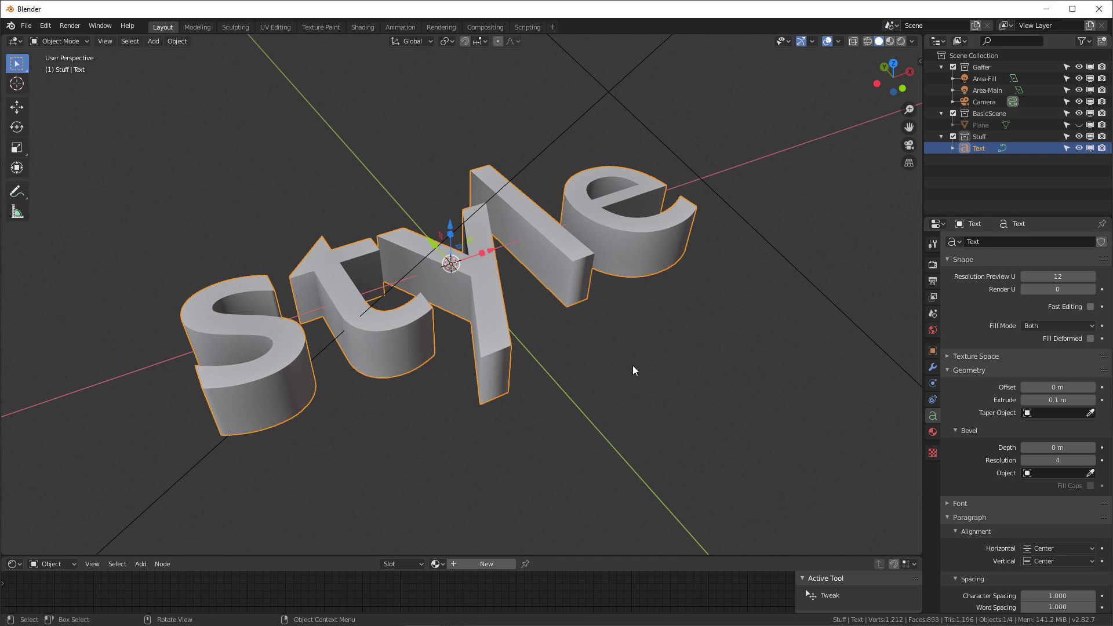
Step: Duplicate the "style" text, leaving the copy in the same place as the original
{"action": "middle_click_drag", "start_coordinate": [534, 348], "coordinate": [494, 301]}
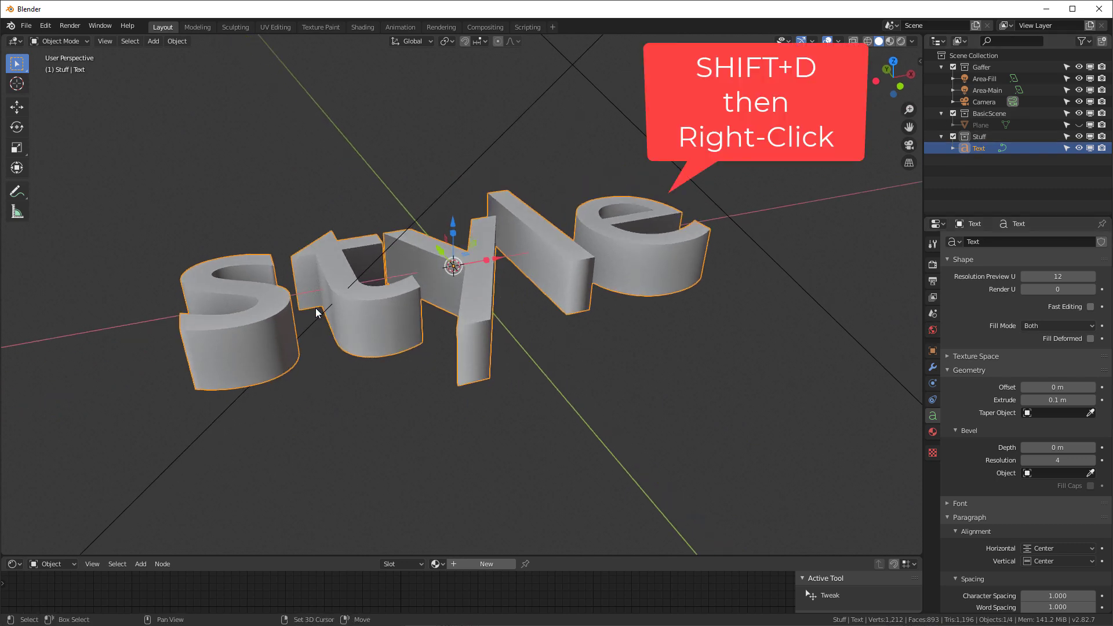
{"action": "key", "text": "shift+d"}
{"action": "right_click", "coordinate": [505, 297]}
{"action": "middle_click_drag", "start_coordinate": [504, 297], "coordinate": [518, 300]}
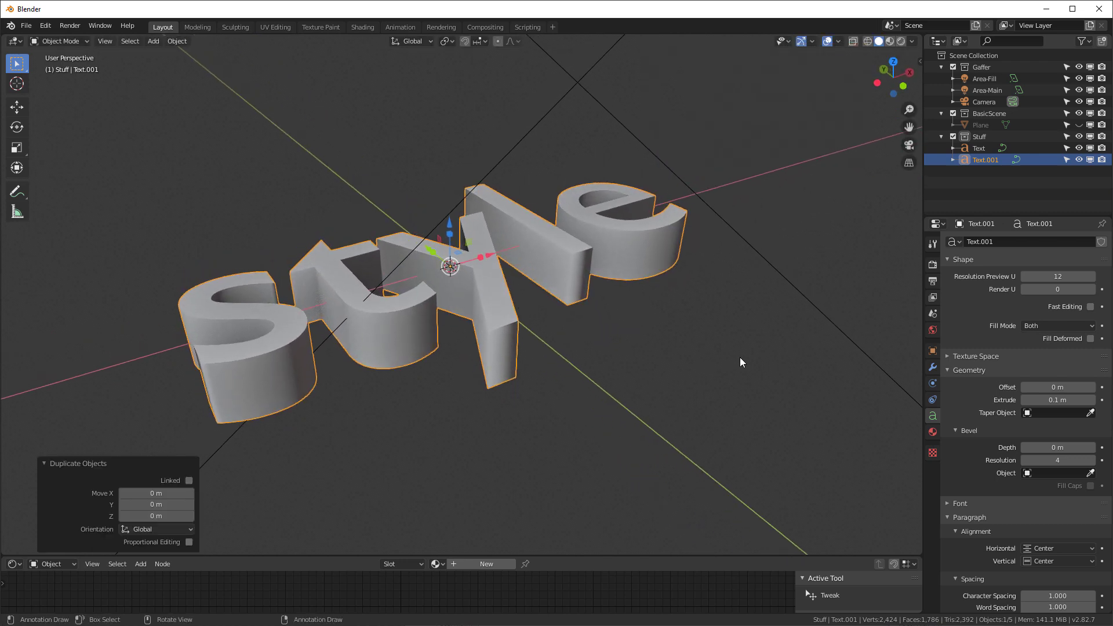
Step: Set the duplicated text's offset to 0.01 m and its extrusion to 0.112 m
{"action": "double_click", "coordinate": [1043, 386]}
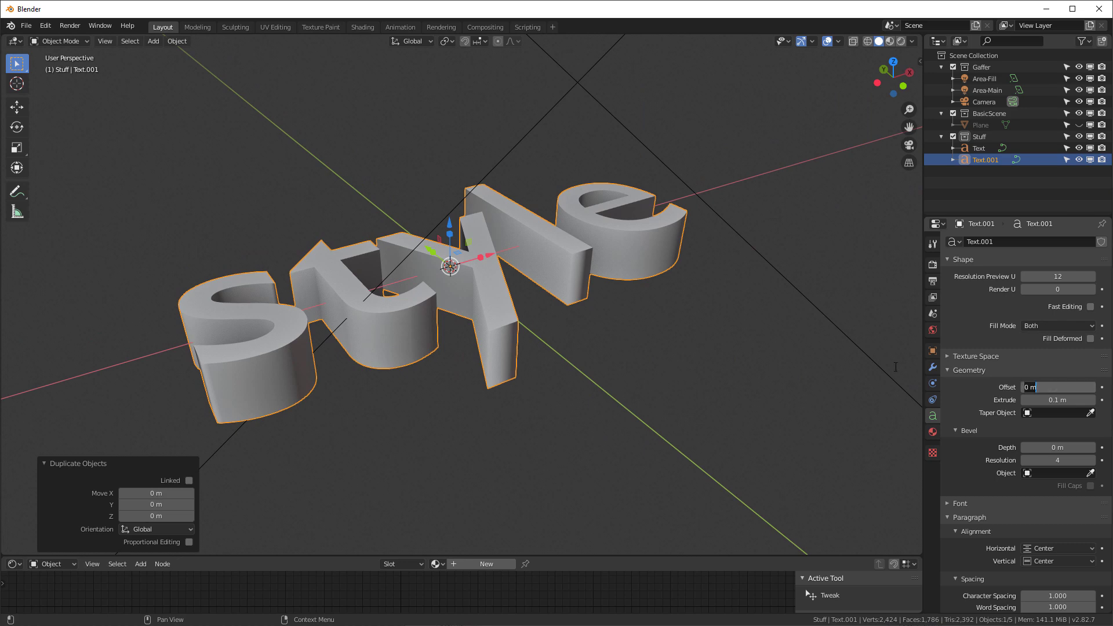
{"action": "key", "text": "Return"}
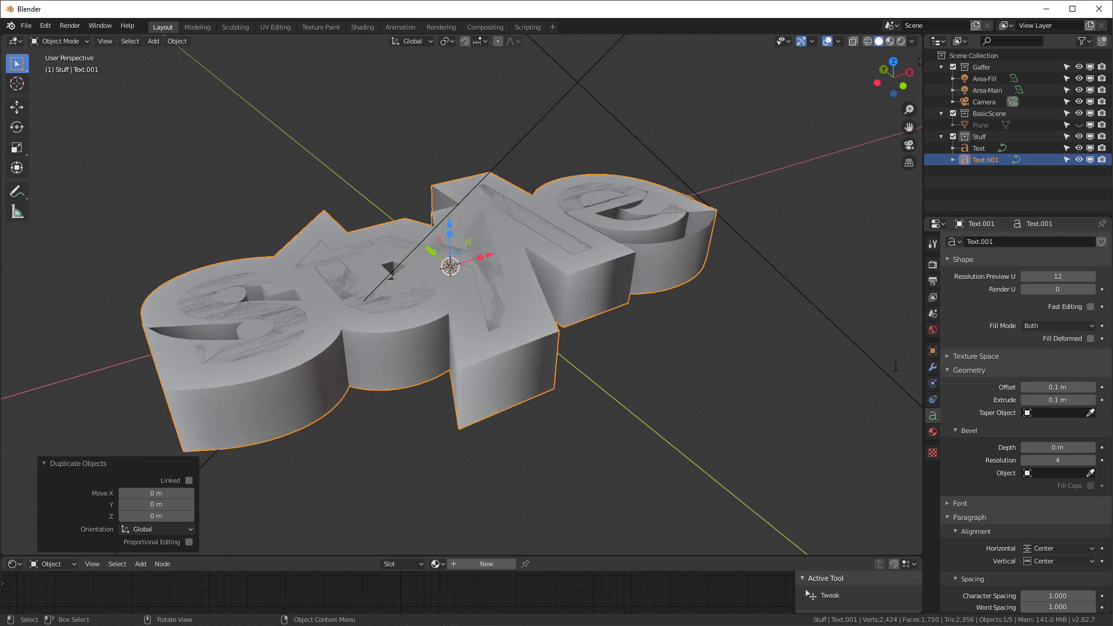
{"action": "double_click", "coordinate": [1043, 387]}
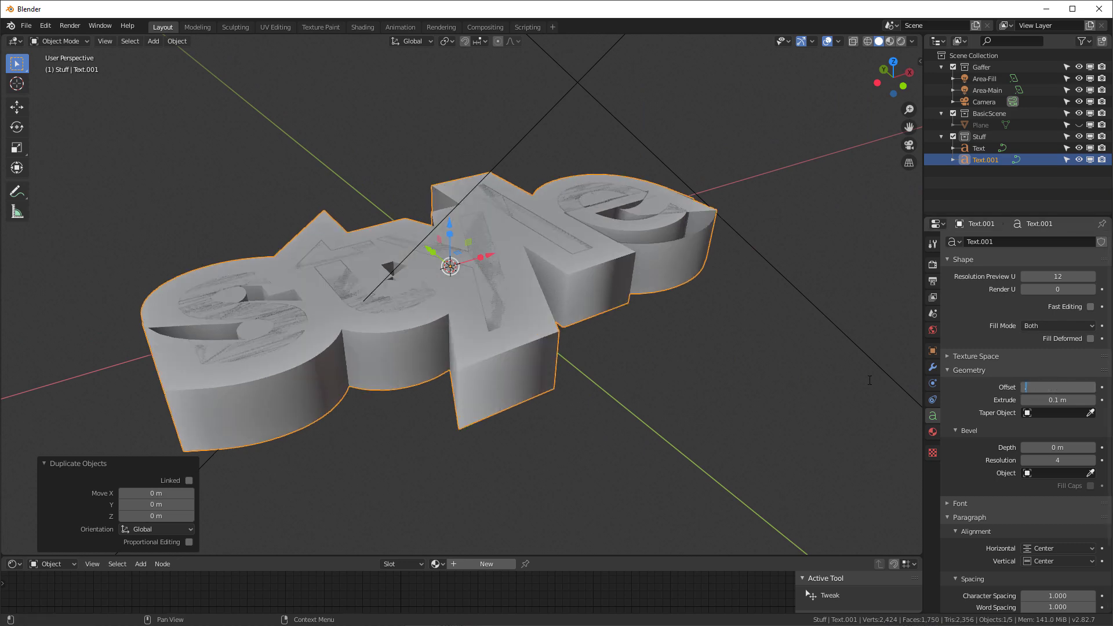
{"action": "key", "text": "Return"}
{"action": "scroll", "coordinate": [499, 226], "scroll_direction": "up", "scroll_amount": 3}
{"action": "scroll", "coordinate": [516, 210], "scroll_direction": "down", "scroll_amount": 3}
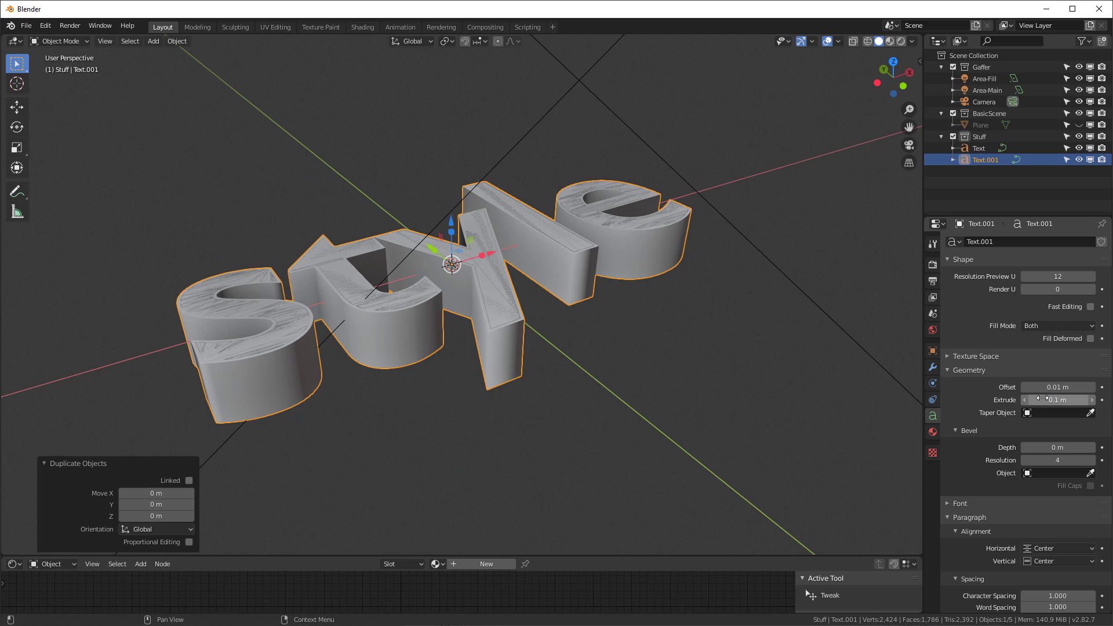
{"action": "mouse_move", "coordinate": [1059, 400]}
{"action": "left_mouse_down"}
{"action": "mouse_move", "coordinate": [1043, 400]}
{"action": "mouse_move", "coordinate": [1070, 400]}
{"action": "left_mouse_up"}
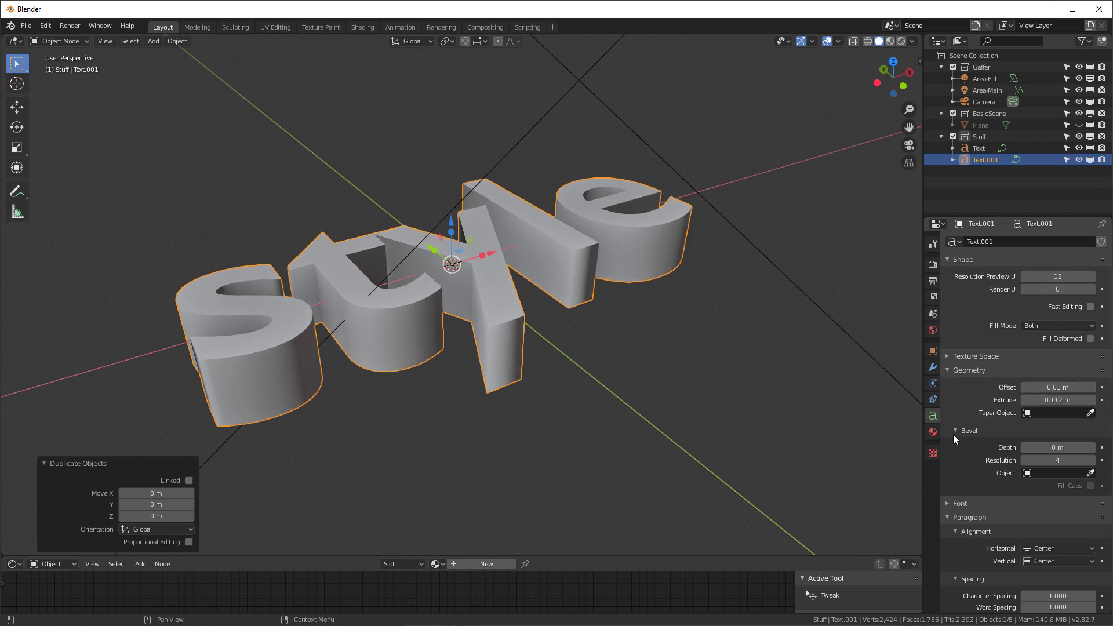
Step: Set the duplicated text's fill mode to None and its bevel depth to 0.006 m, forming a hollow rim
{"action": "left_click", "coordinate": [1045, 327]}
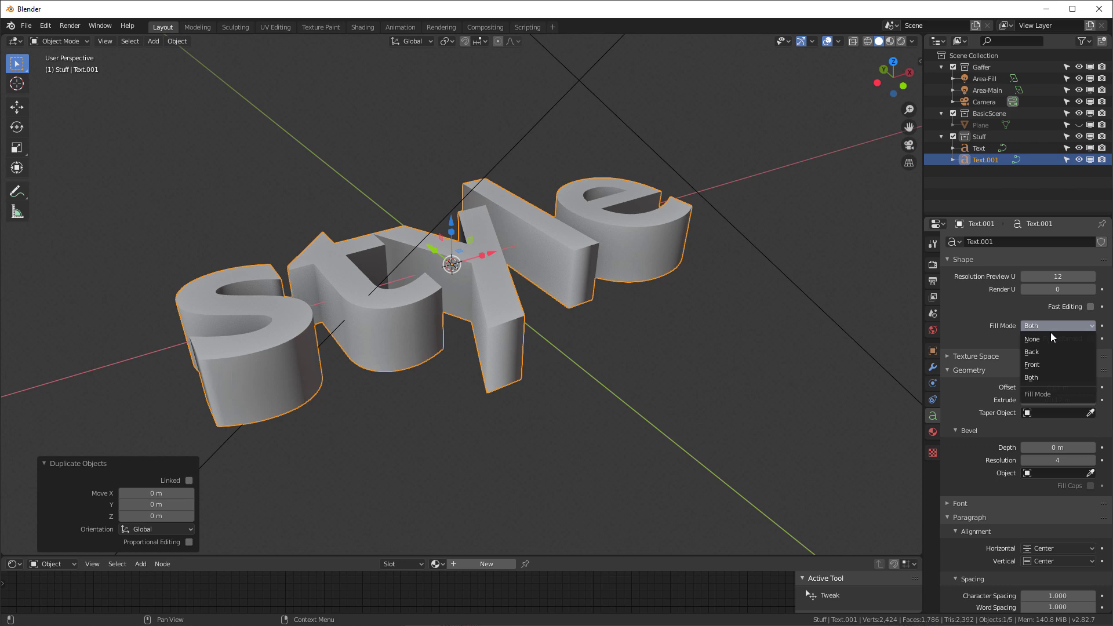
{"action": "left_click", "coordinate": [1053, 336]}
{"action": "middle_click_drag", "start_coordinate": [605, 249], "coordinate": [623, 266]}
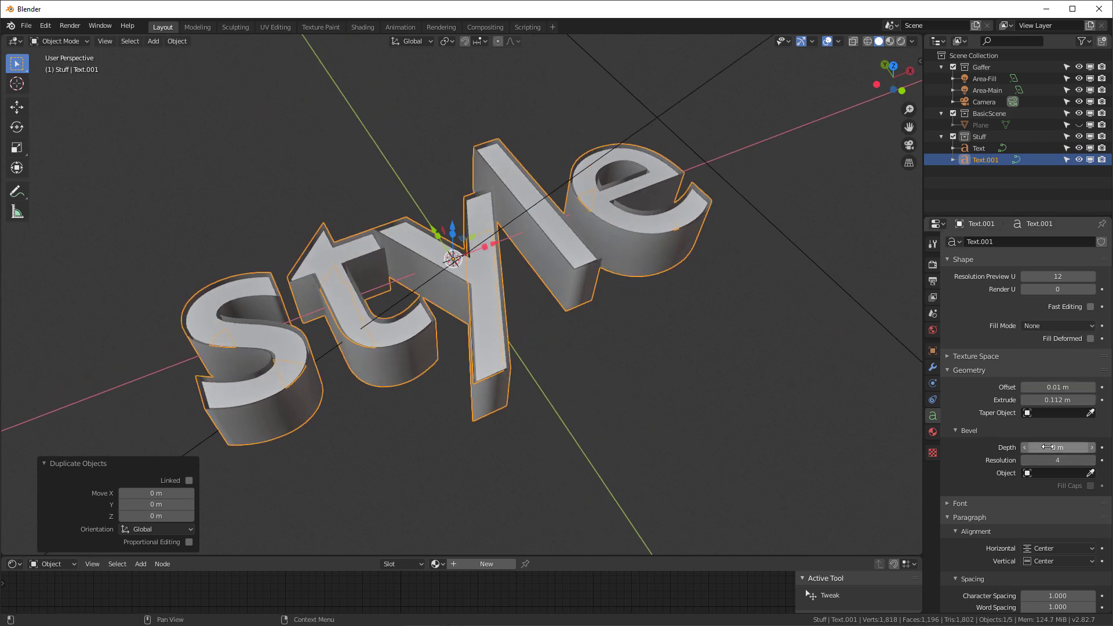
{"action": "left_click_drag", "start_coordinate": [1047, 447], "coordinate": [1057, 447]}
{"action": "middle_click_drag", "start_coordinate": [754, 359], "coordinate": [753, 273]}
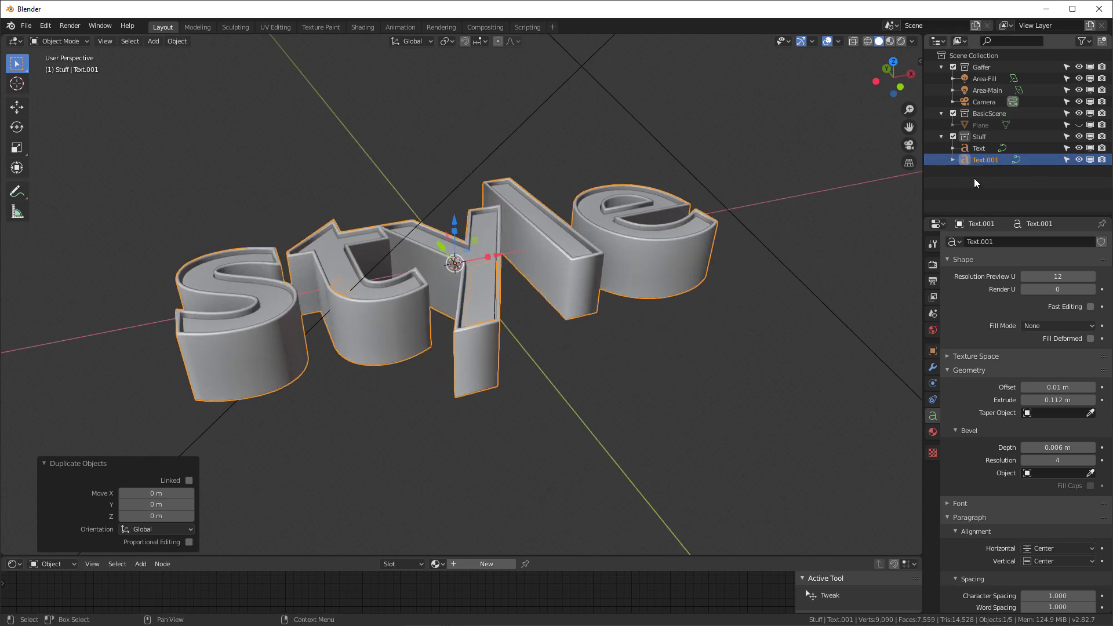
Step: Duplicate the original Text in place and shape the copy as a thin band with offset 0.017 m, extrusion 0.015 m and bevel depth 0.007 m
{"action": "left_click", "coordinate": [977, 148]}
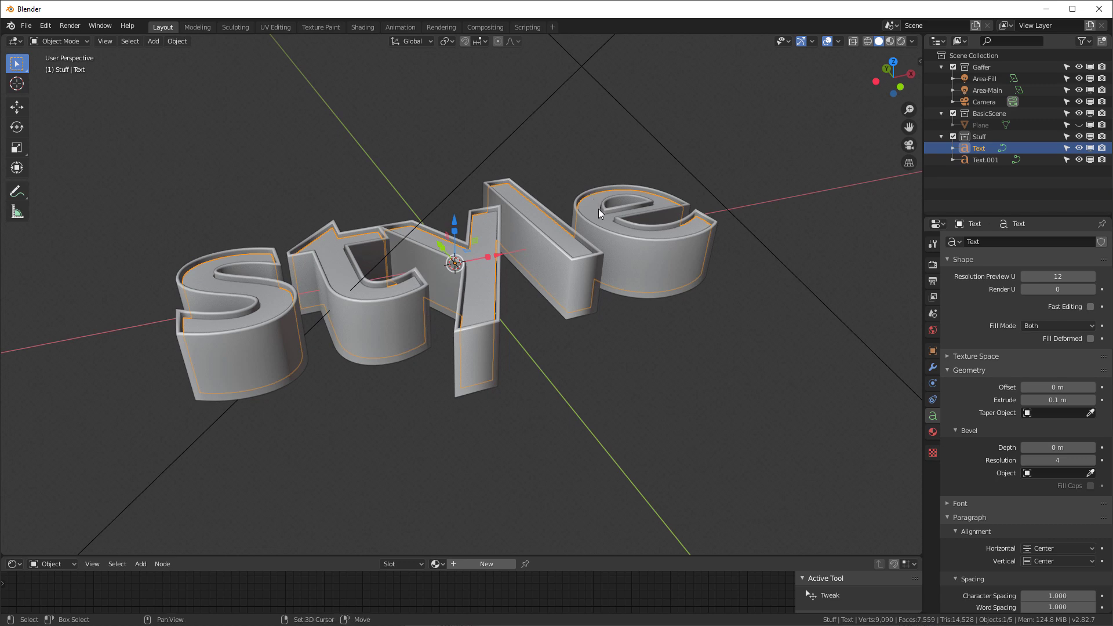
{"action": "key", "text": "shift+d"}
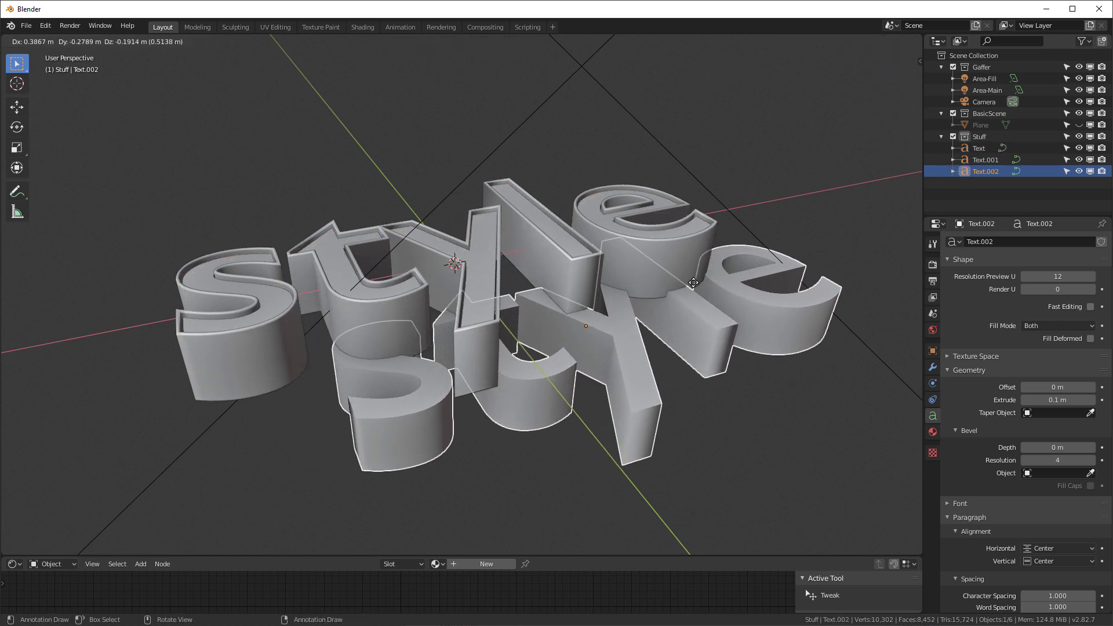
{"action": "right_click", "coordinate": [696, 283]}
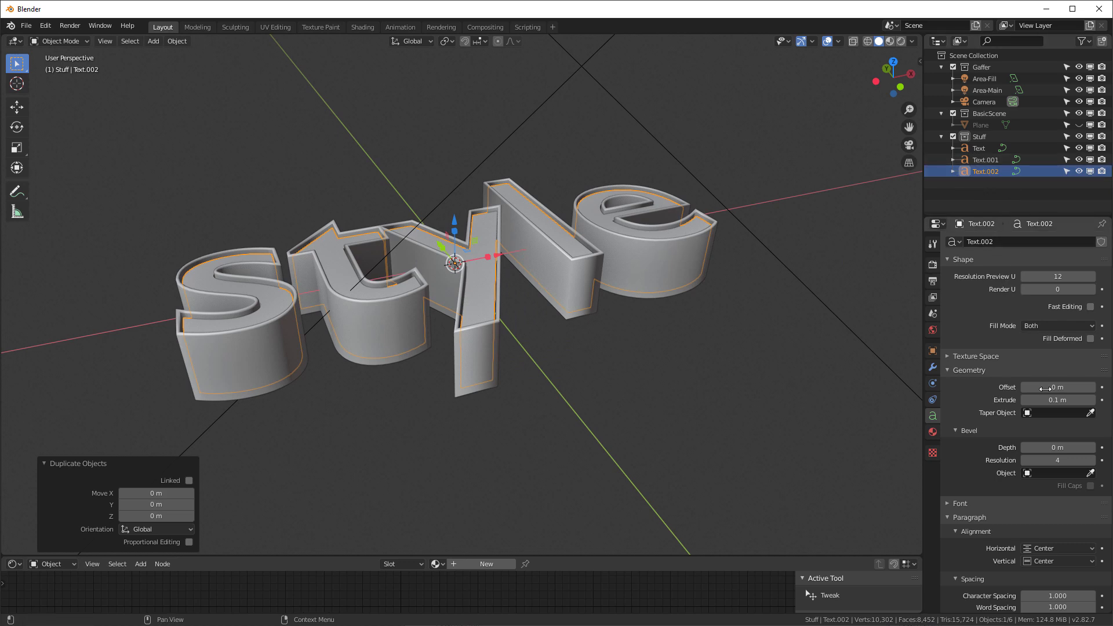
{"action": "left_click_drag", "start_coordinate": [1057, 387], "coordinate": [843, 391]}
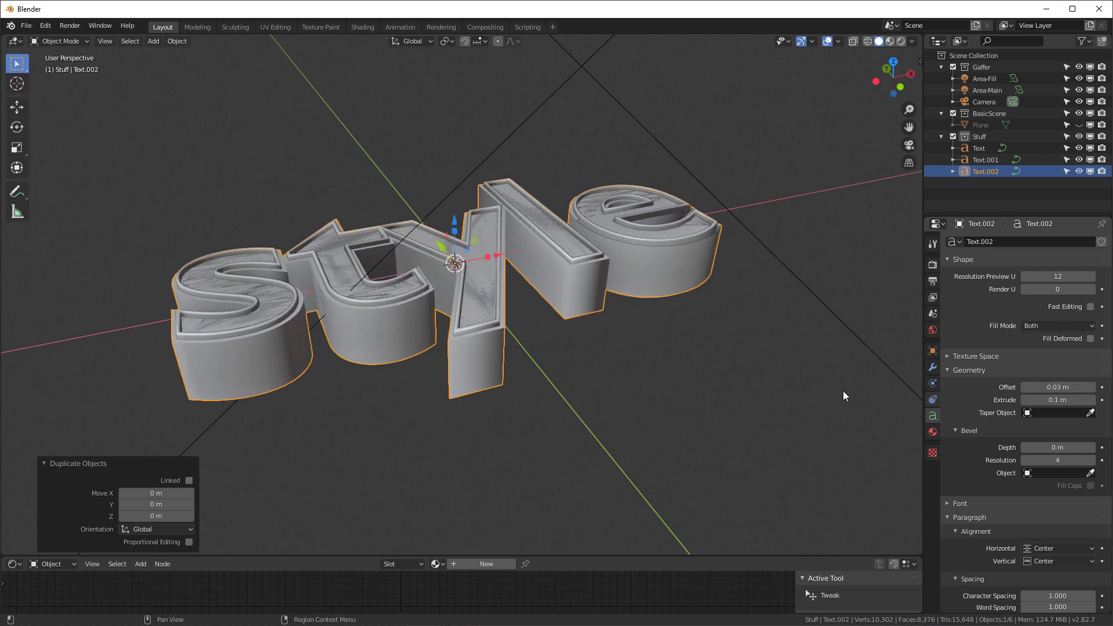
{"action": "mouse_move", "coordinate": [1057, 400]}
{"action": "left_mouse_down"}
{"action": "mouse_move", "coordinate": [1009, 399]}
{"action": "mouse_move", "coordinate": [1061, 399]}
{"action": "left_mouse_up"}
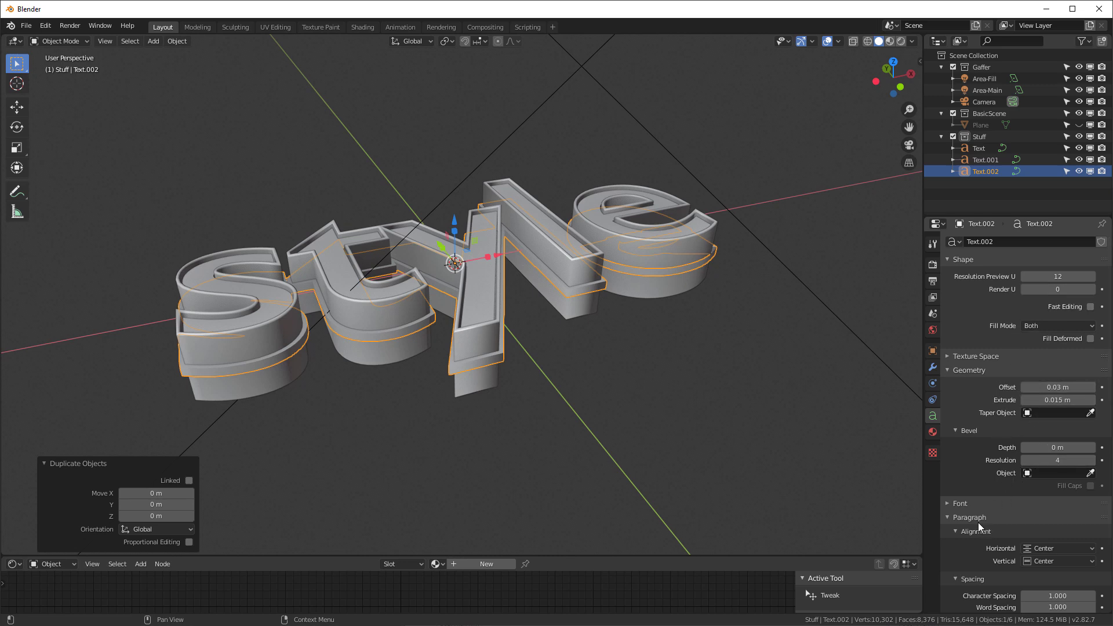
{"action": "left_click_drag", "start_coordinate": [1050, 448], "coordinate": [1069, 448]}
{"action": "left_click_drag", "start_coordinate": [1058, 387], "coordinate": [1047, 387]}
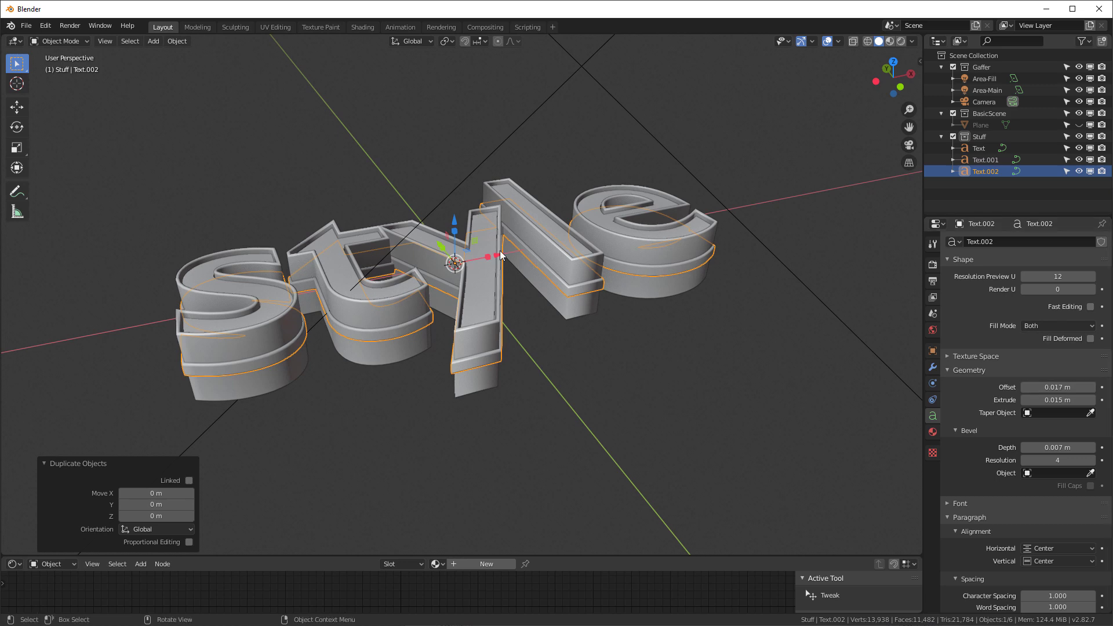
Step: Lower the band by 0.0648 m along Z and stack two linked duplicates above it at 0.0784 m intervals
{"action": "left_click_drag", "start_coordinate": [459, 227], "coordinate": [459, 240]}
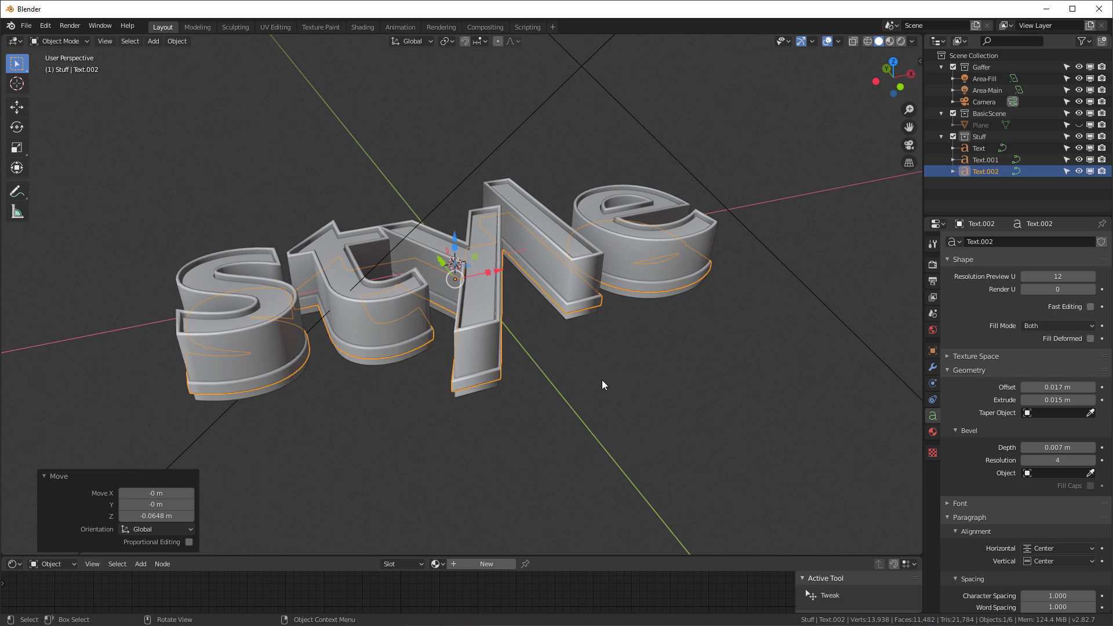
{"action": "key", "text": "shift+d"}
{"action": "key", "text": "z"}
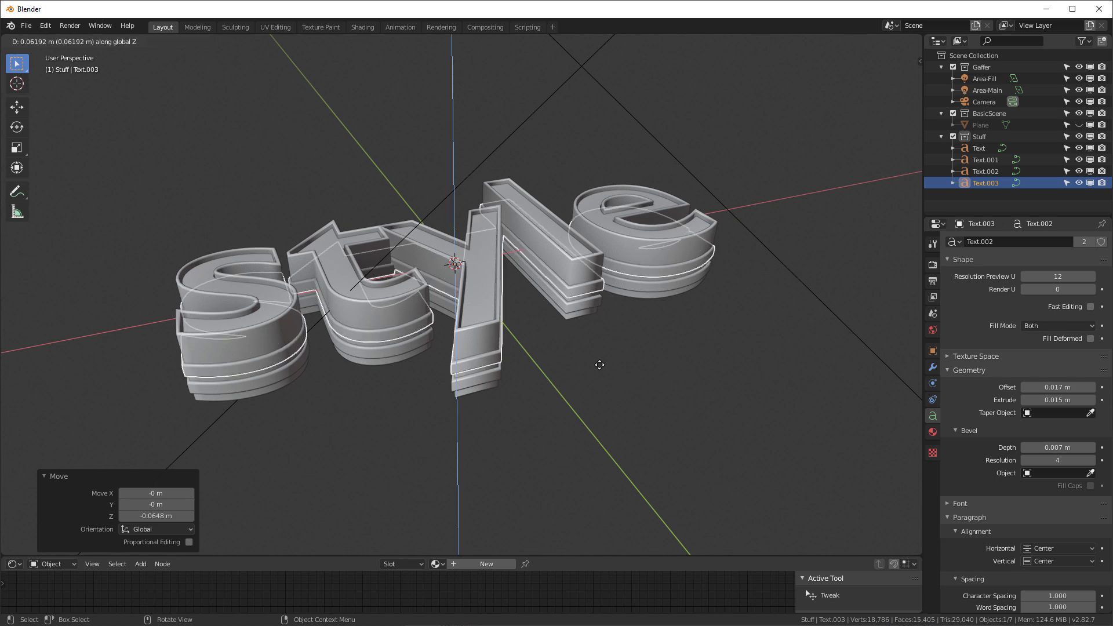
{"action": "left_click", "coordinate": [597, 361]}
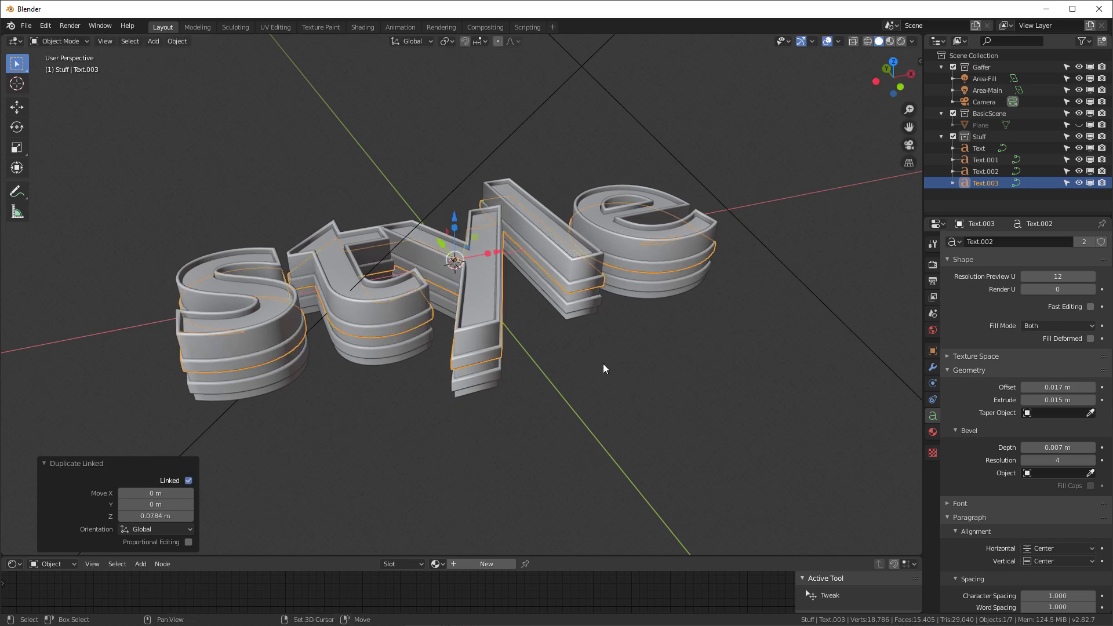
{"action": "key", "text": "shift+r"}
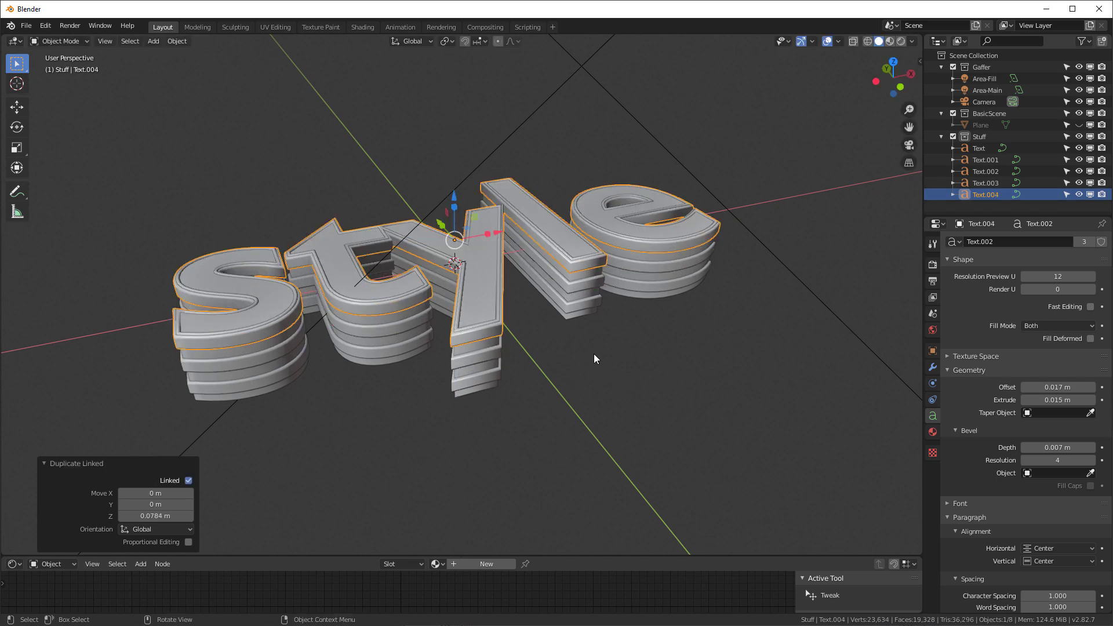
Step: Select all three bands and move them together by -0.0163 m along Z
{"action": "left_click", "coordinate": [501, 350], "text": "shift"}
{"action": "left_click", "coordinate": [492, 372], "text": "shift"}
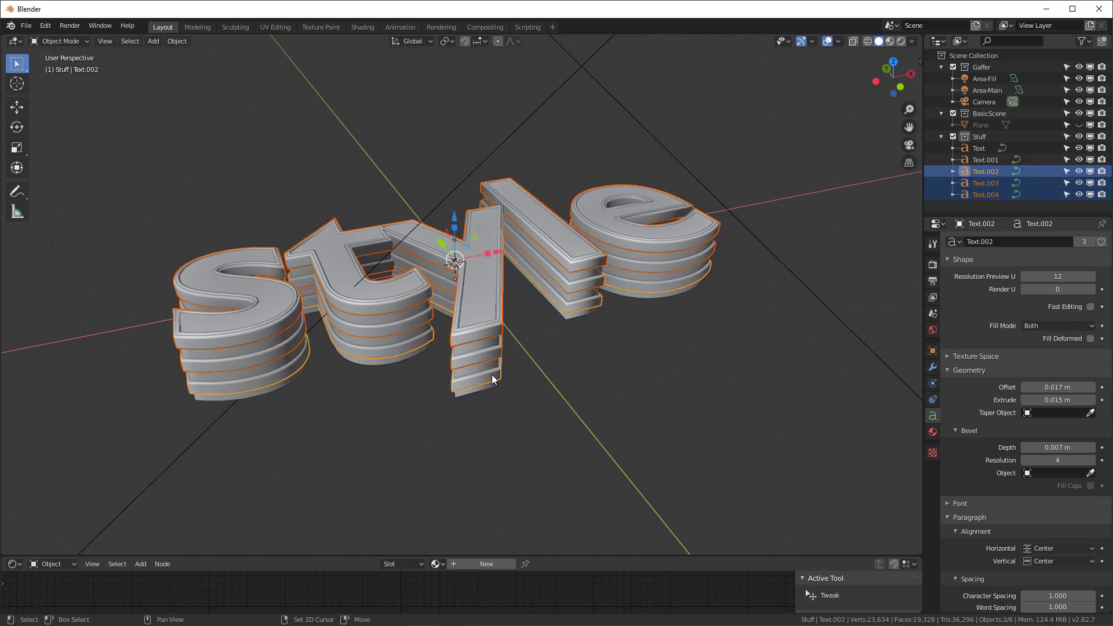
{"action": "left_click_drag", "start_coordinate": [455, 222], "coordinate": [461, 248]}
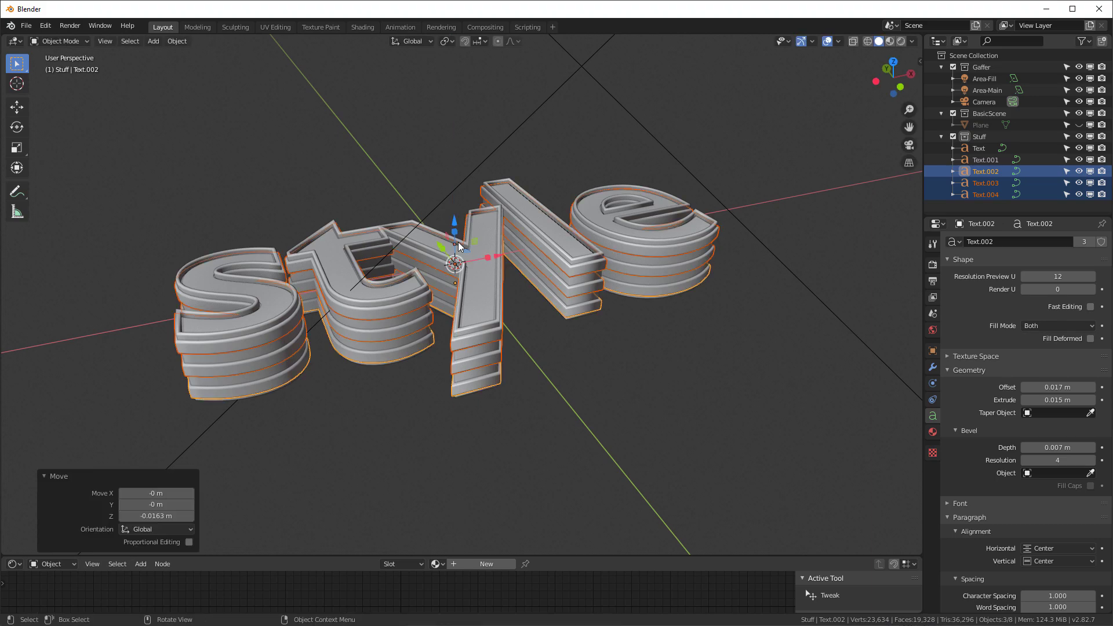
Step: Select the original inner Text and switch the viewport to material preview shading
{"action": "left_click", "coordinate": [634, 356]}
{"action": "mouse_move", "coordinate": [634, 356]}
{"action": "middle_mouse_down"}
{"action": "mouse_move", "coordinate": [625, 300]}
{"action": "mouse_move", "coordinate": [468, 367]}
{"action": "mouse_move", "coordinate": [639, 410]}
{"action": "mouse_move", "coordinate": [683, 401]}
{"action": "middle_mouse_up"}
{"action": "key", "text": "z"}
{"action": "left_click", "coordinate": [690, 485]}
{"action": "middle_click_drag", "start_coordinate": [614, 408], "coordinate": [732, 372], "text": "shift"}
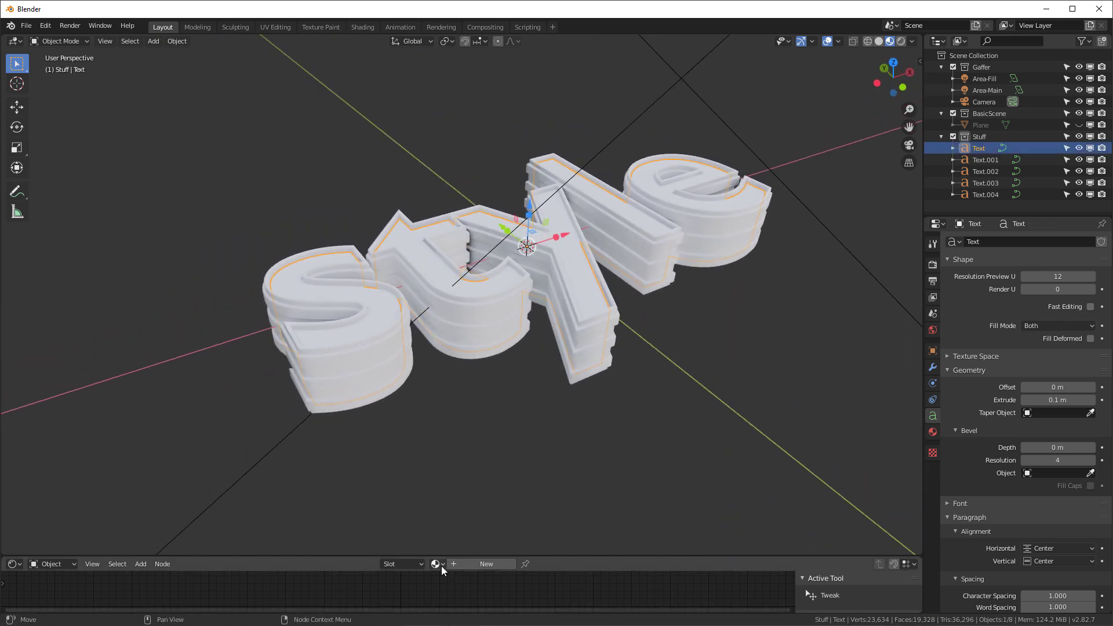
Step: Assign the existing "Material" to the inner text and rename it Black
{"action": "left_click", "coordinate": [437, 564]}
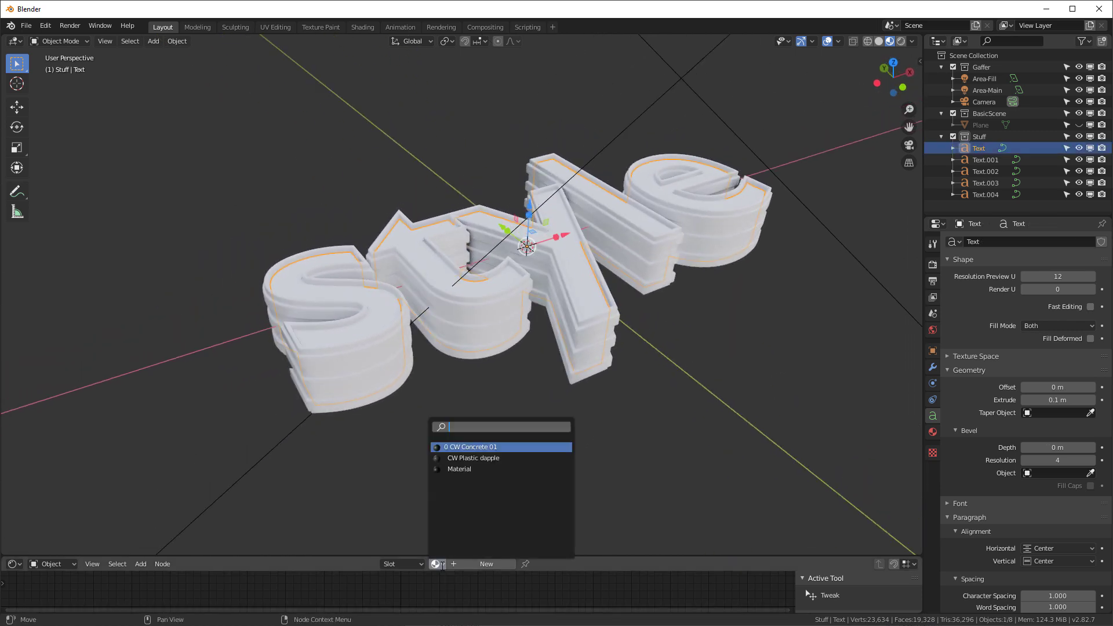
{"action": "left_click", "coordinate": [478, 469]}
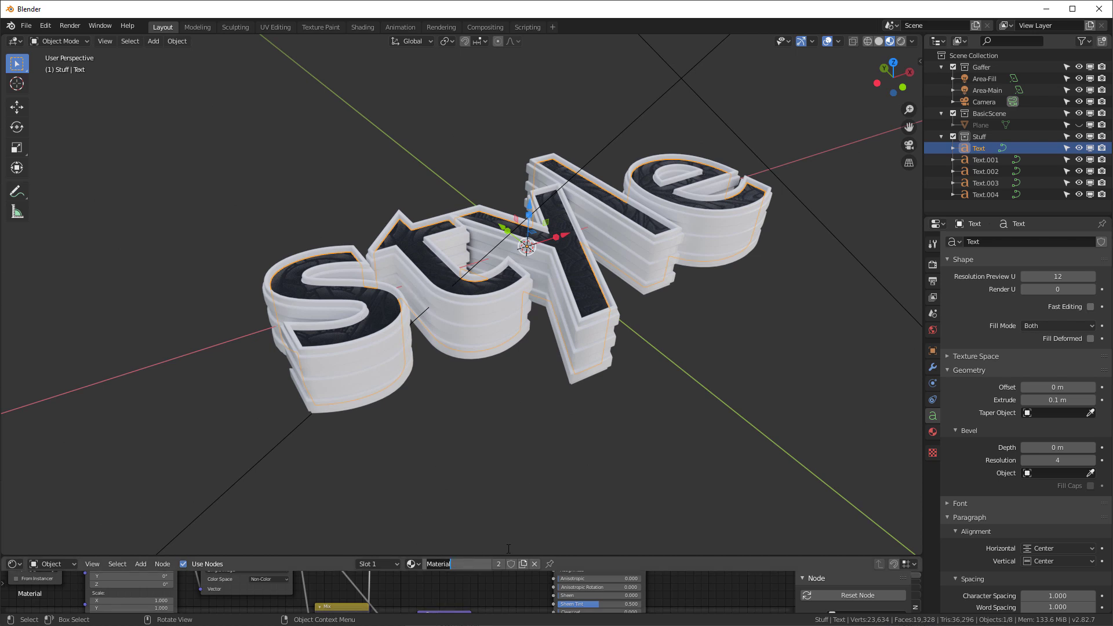
{"action": "type", "text": "Black"}
{"action": "key", "text": "Return"}
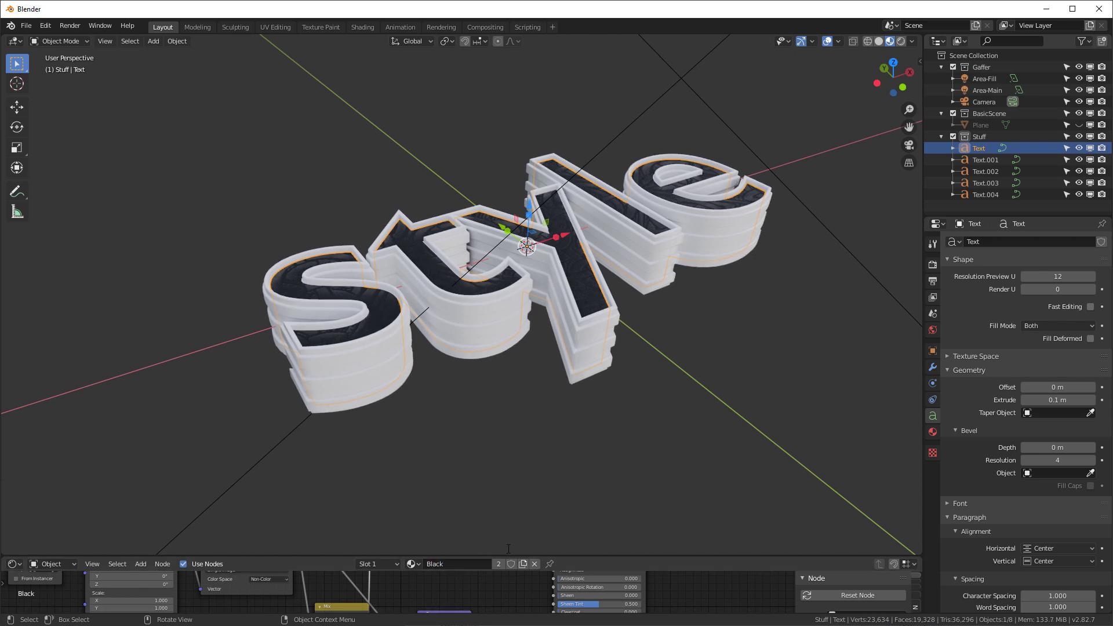
Step: Enlarge the node editor and give the uppermost band a new material with a pale yellow base color
{"action": "left_click", "coordinate": [350, 358]}
{"action": "left_click_drag", "start_coordinate": [496, 554], "coordinate": [477, 415]}
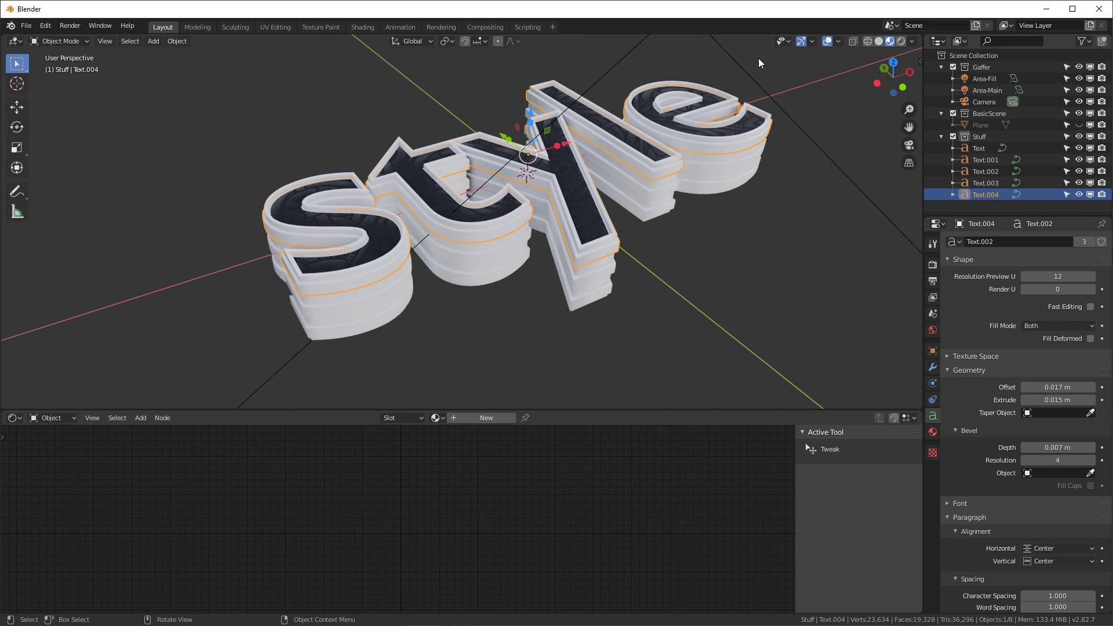
{"action": "left_click", "coordinate": [492, 418]}
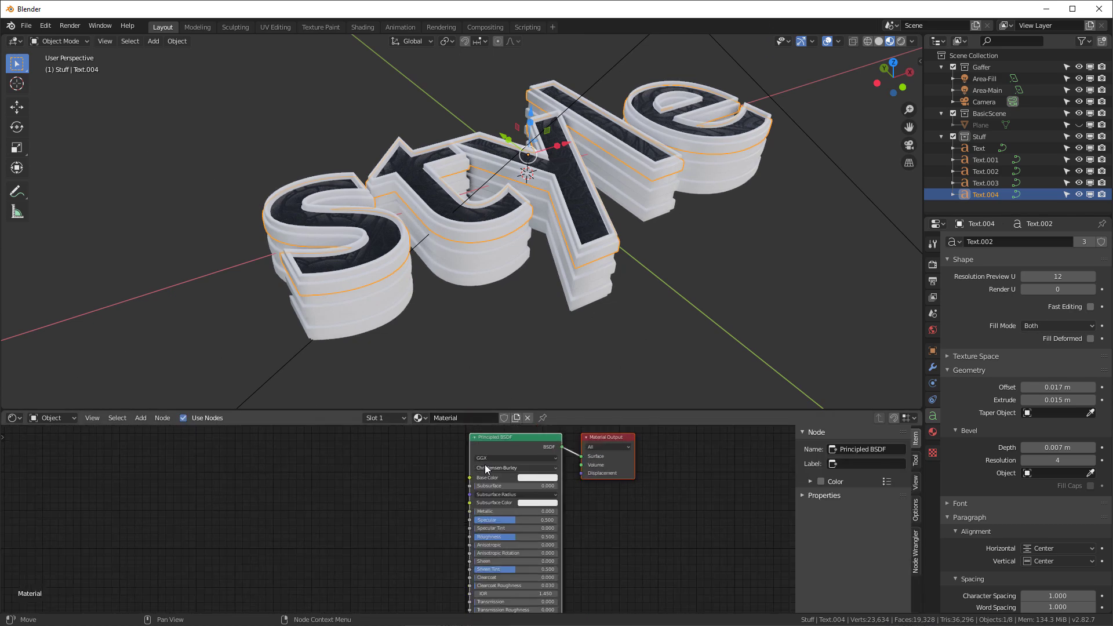
{"action": "scroll", "coordinate": [486, 469], "scroll_direction": "up", "scroll_amount": 2}
{"action": "left_click", "coordinate": [548, 485]}
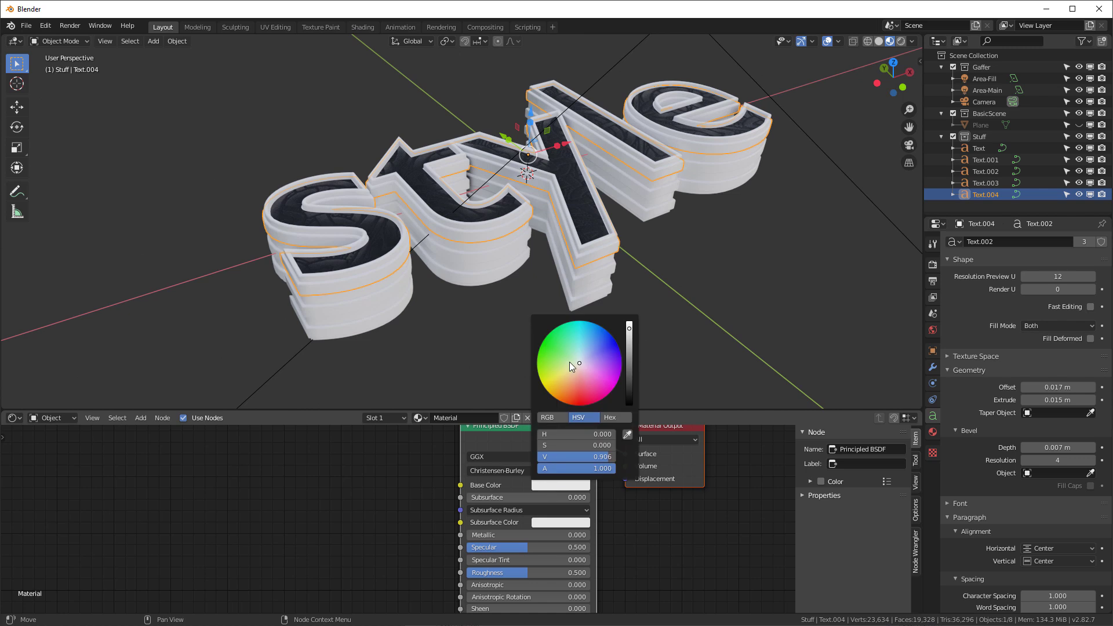
{"action": "left_click_drag", "start_coordinate": [569, 362], "coordinate": [568, 372]}
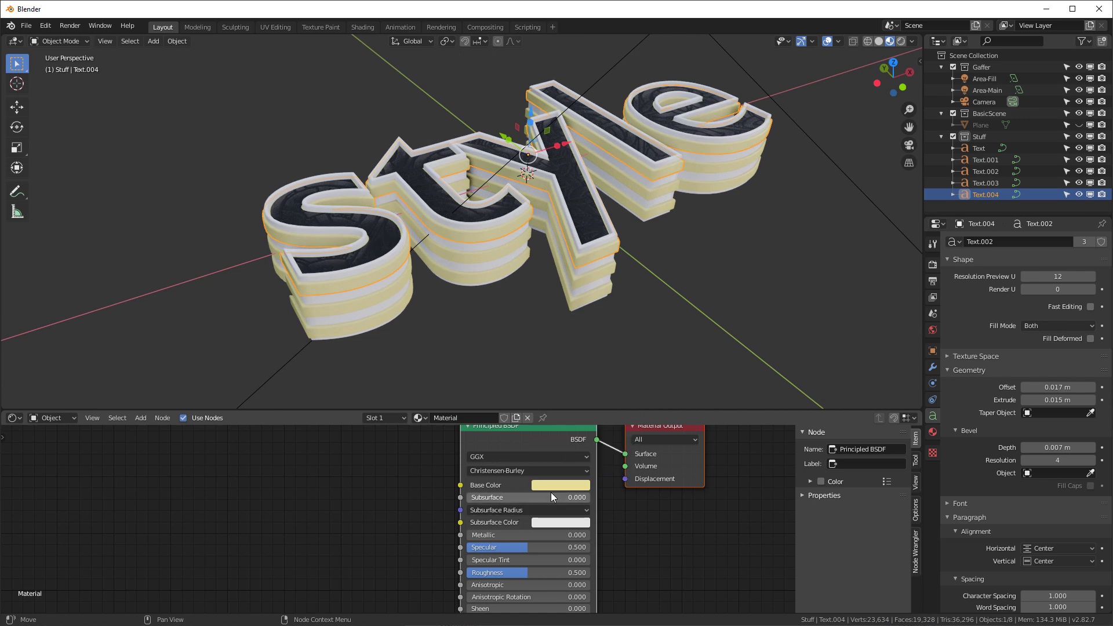
Step: Set the band material's metallic to 1 and roughness to 0.023, and rename the material Gold
{"action": "scroll", "coordinate": [675, 557], "scroll_direction": "down", "scroll_amount": 1}
{"action": "scroll", "coordinate": [680, 541], "scroll_direction": "down", "scroll_amount": 1}
{"action": "scroll", "coordinate": [680, 542], "scroll_direction": "up", "scroll_amount": 1}
{"action": "left_click", "coordinate": [506, 543]}
{"action": "type", "text": "1"}
{"action": "key", "text": "Return"}
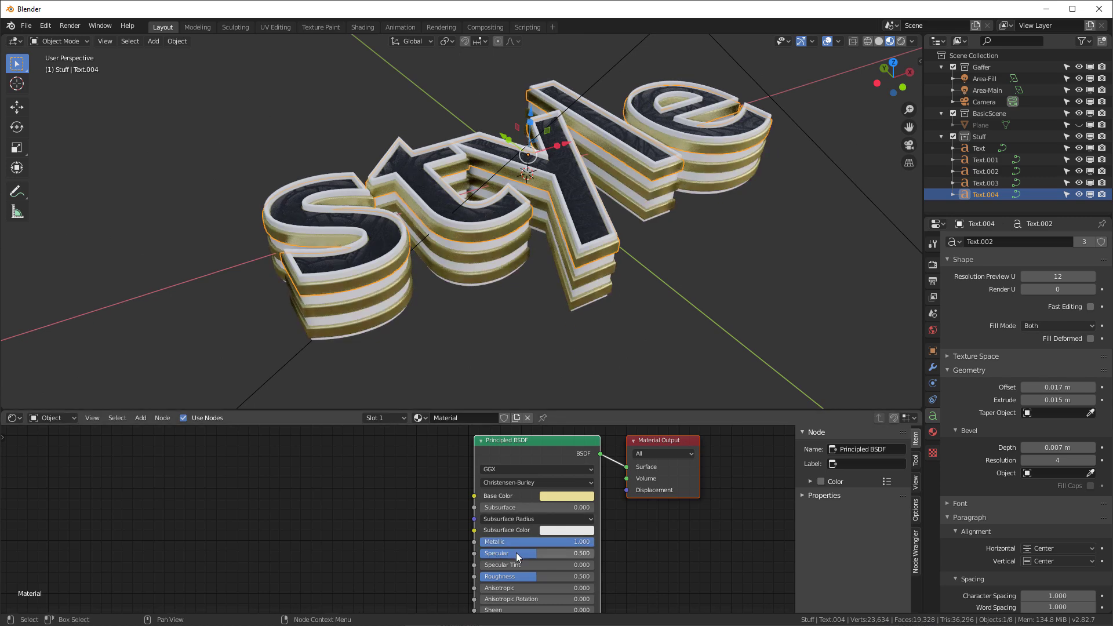
{"action": "left_click_drag", "start_coordinate": [516, 576], "coordinate": [487, 577]}
{"action": "middle_click_drag", "start_coordinate": [479, 242], "coordinate": [517, 210]}
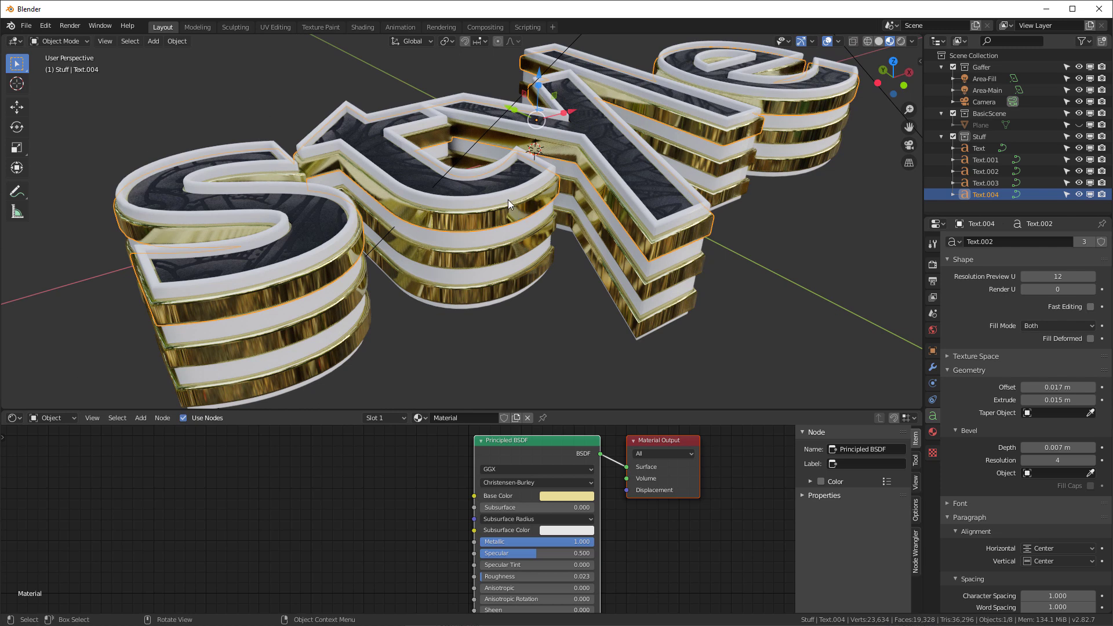
{"action": "type", "text": "Gold"}
{"action": "key", "text": "Return"}
Step: Assign the Gold material to the hollow rim text, Text.001
{"action": "left_click", "coordinate": [514, 193]}
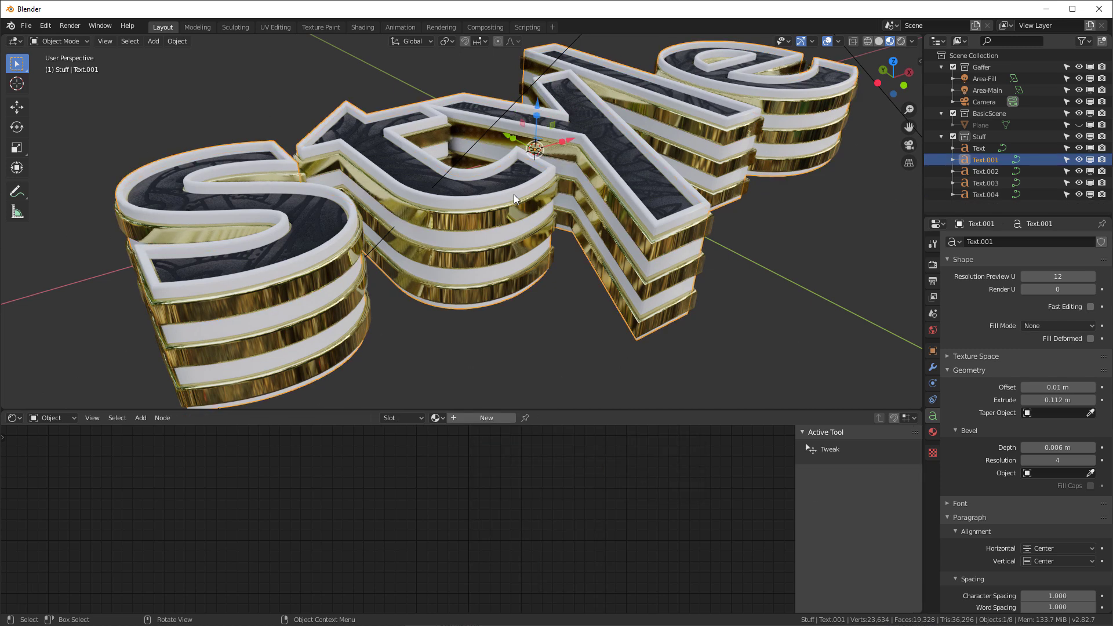
{"action": "left_click", "coordinate": [436, 418]}
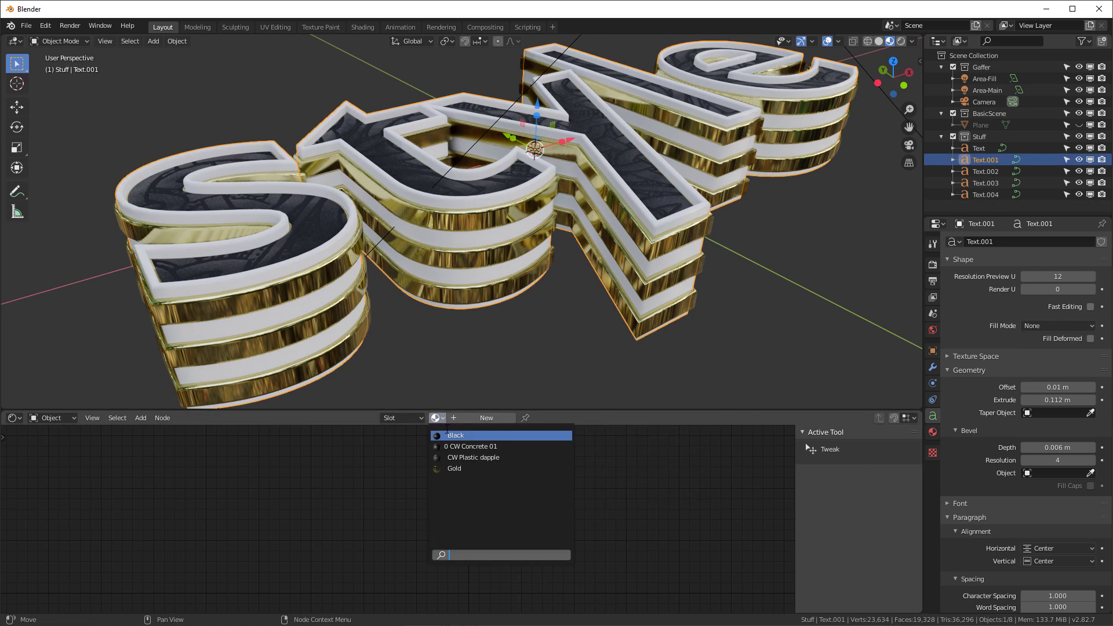
{"action": "left_click", "coordinate": [455, 468]}
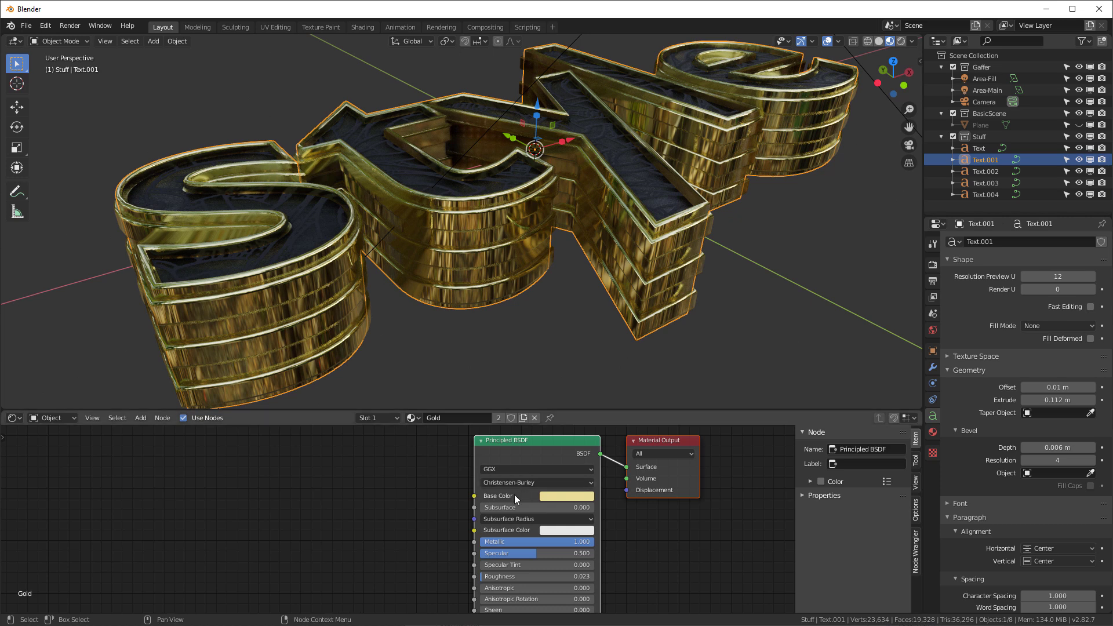
Step: Make a separate copy of the Gold material on Text.001 and rename it Gold with Pattern
{"action": "left_click", "coordinate": [522, 417]}
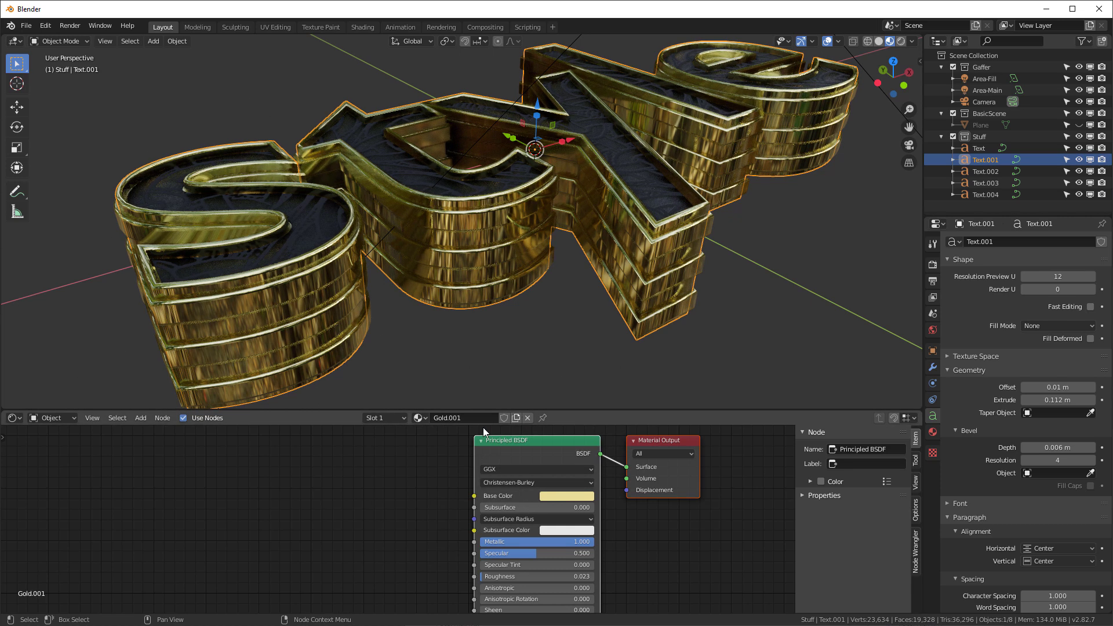
{"action": "key", "text": "End"}
{"action": "type", "text": "n"}
{"action": "key", "text": "Return"}
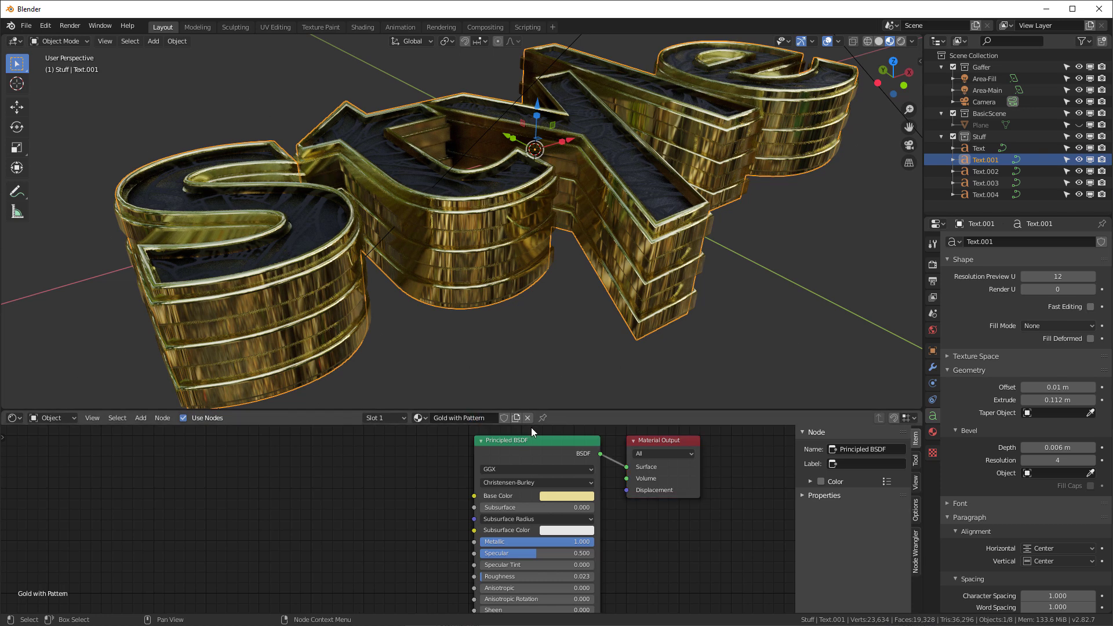
Step: Add an image texture with mapping nodes to the shader's Base Color and load the needpix circle-pattern PNG from the desktop's Black_and_Gold folder
{"action": "left_click", "coordinate": [547, 438]}
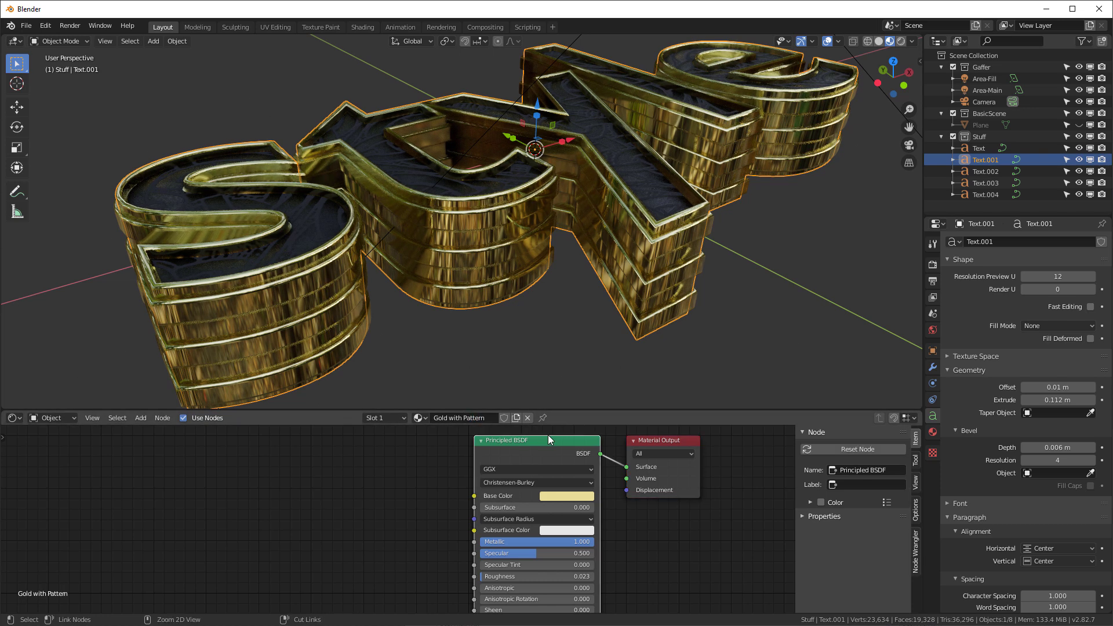
{"action": "key", "text": "ctrl+t"}
{"action": "left_click_drag", "start_coordinate": [456, 529], "coordinate": [372, 458]}
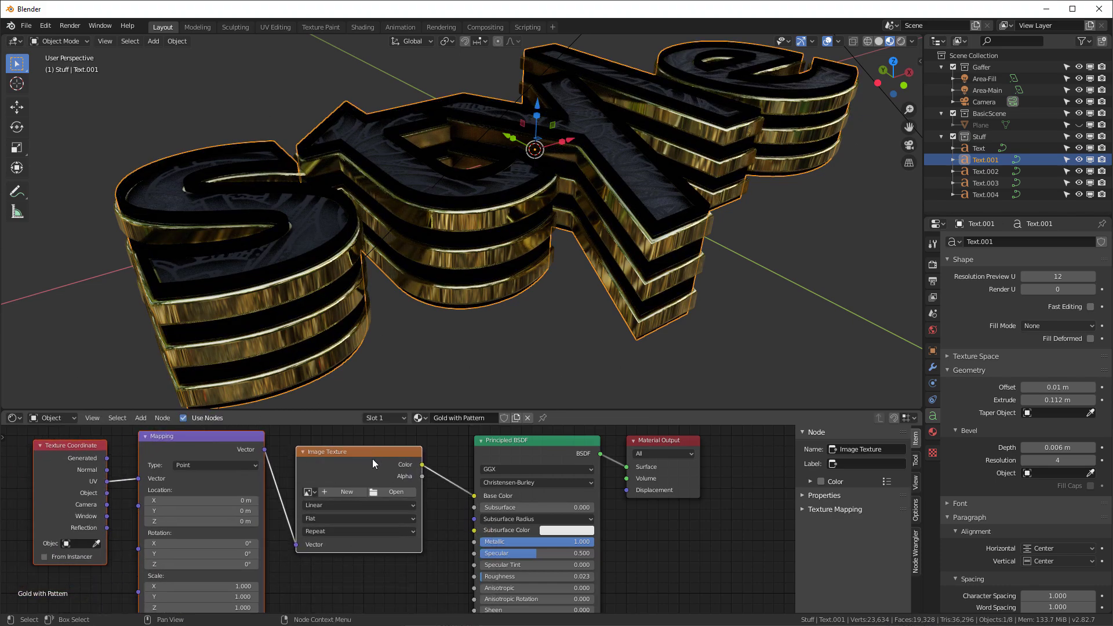
{"action": "left_click", "coordinate": [383, 494]}
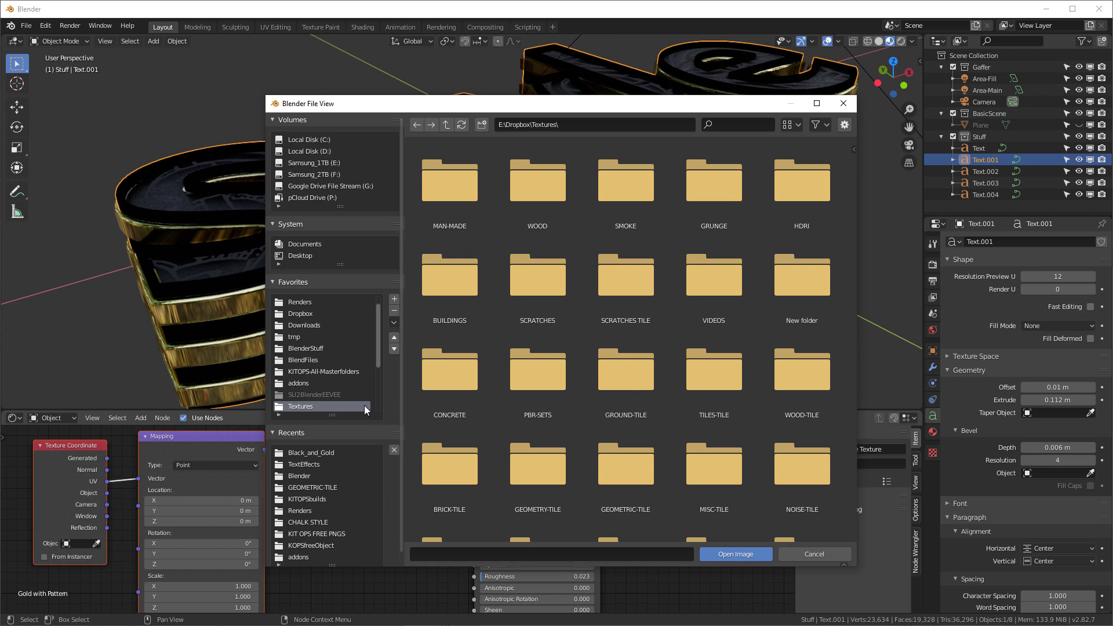
{"action": "left_click", "coordinate": [297, 254]}
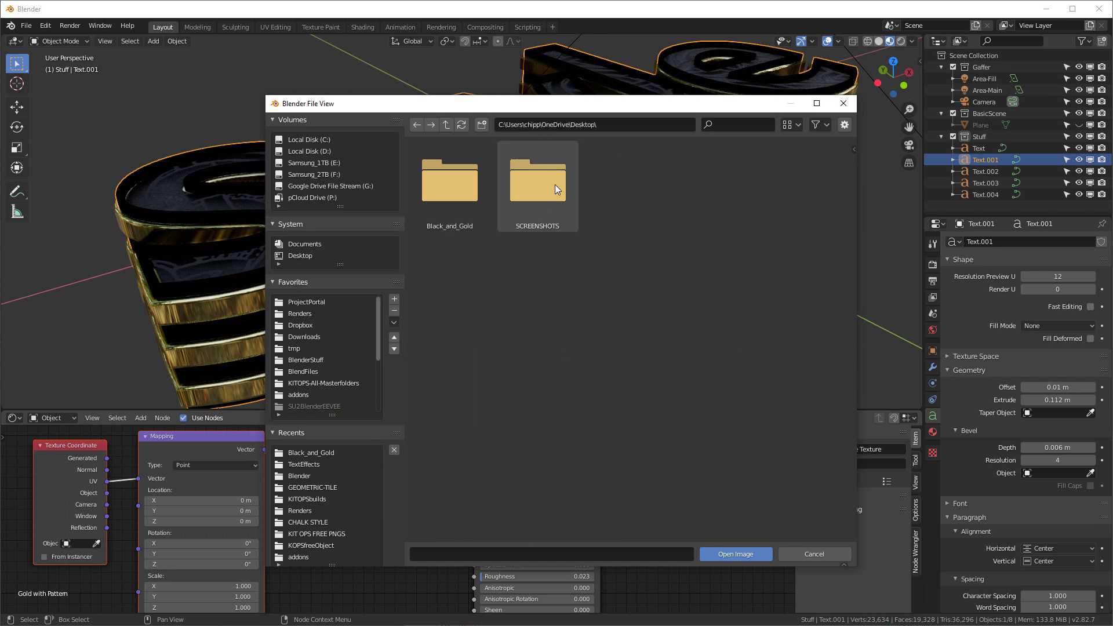
{"action": "double_click", "coordinate": [447, 185]}
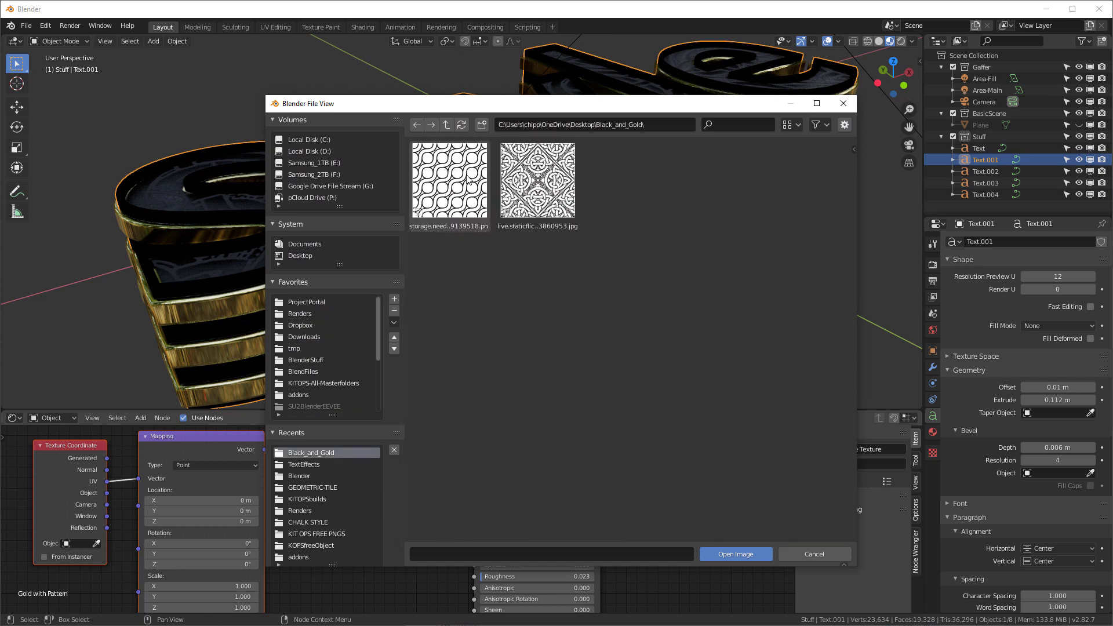
{"action": "double_click", "coordinate": [468, 174]}
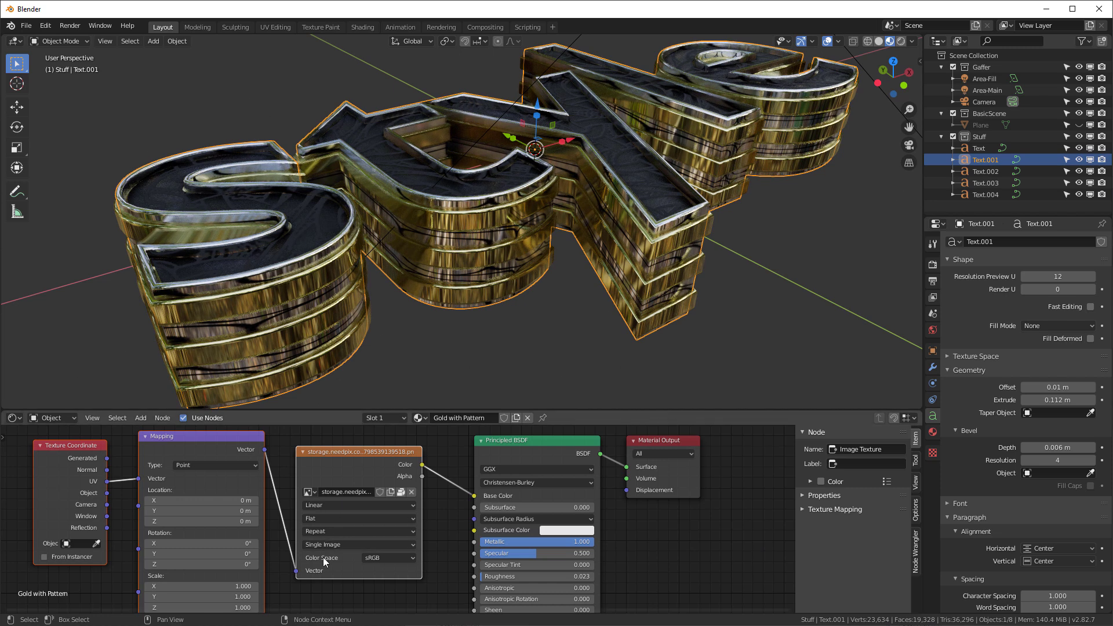
Step: Map the image texture with Object coordinates and set its projection to Box
{"action": "scroll", "coordinate": [321, 542], "scroll_direction": "up", "scroll_amount": 2}
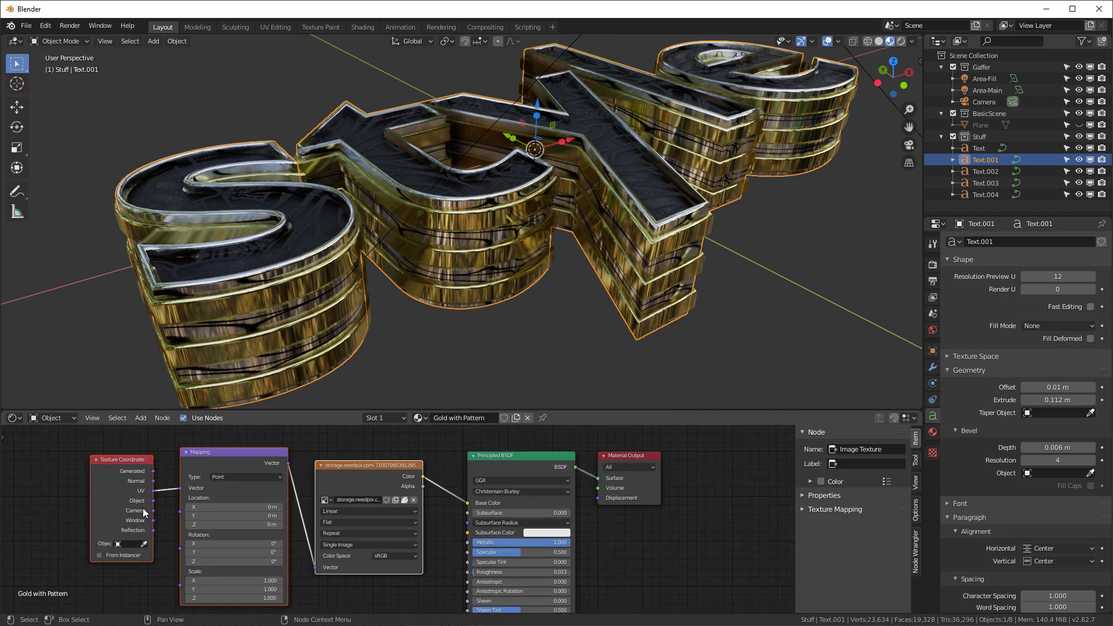
{"action": "left_click_drag", "start_coordinate": [157, 498], "coordinate": [194, 480]}
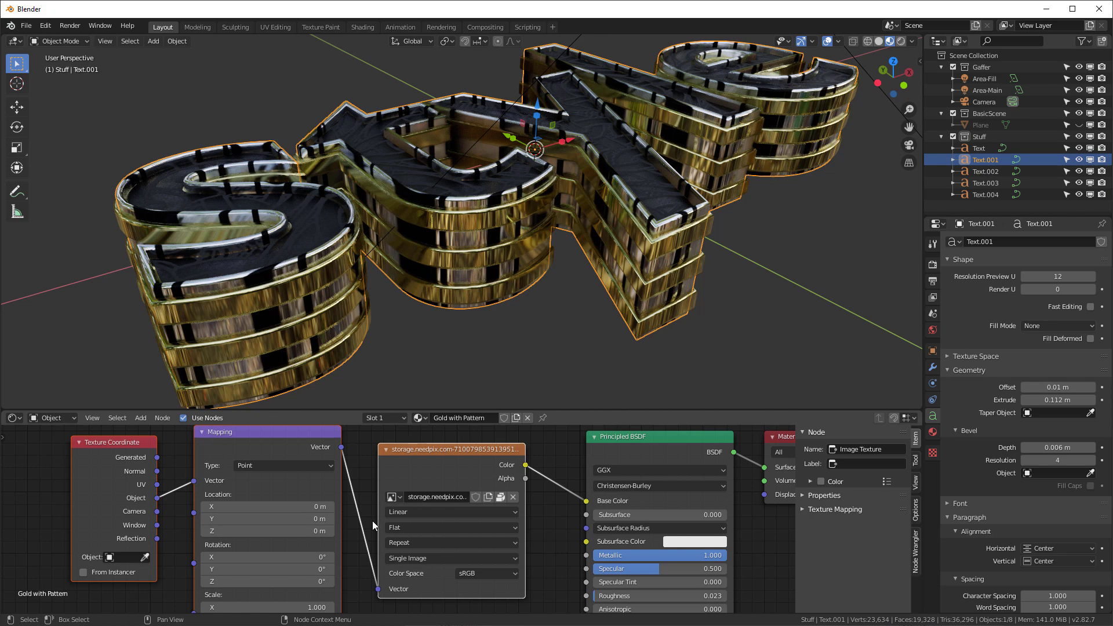
{"action": "left_click", "coordinate": [401, 528]}
{"action": "left_click", "coordinate": [405, 555]}
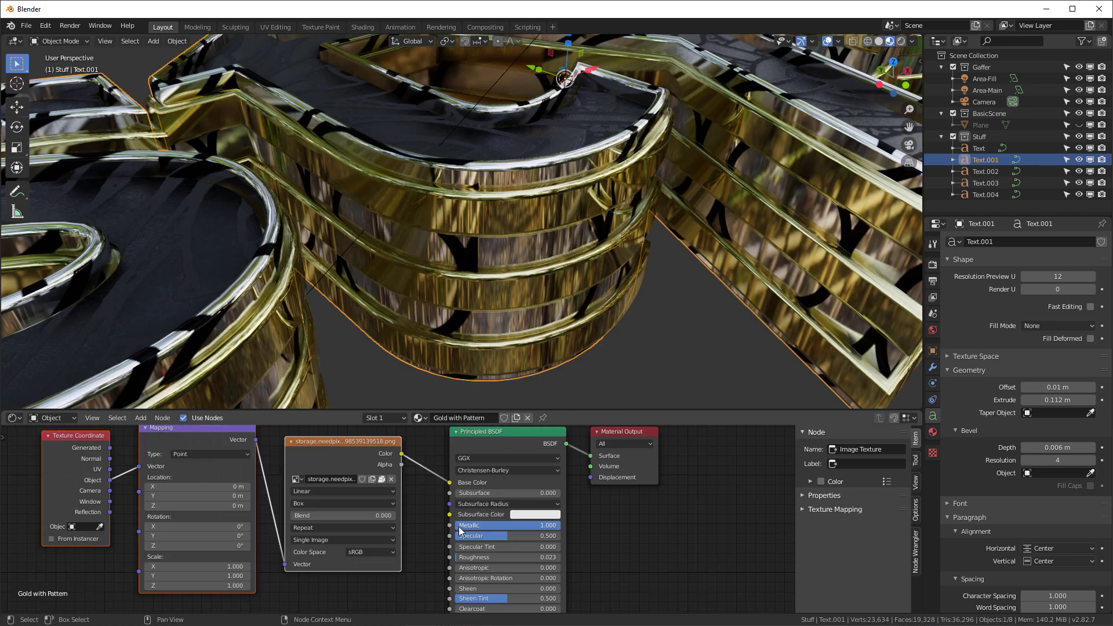
Step: Set the roughness of the Gold with Pattern shader to 1
{"action": "left_click_drag", "start_coordinate": [462, 557], "coordinate": [559, 557]}
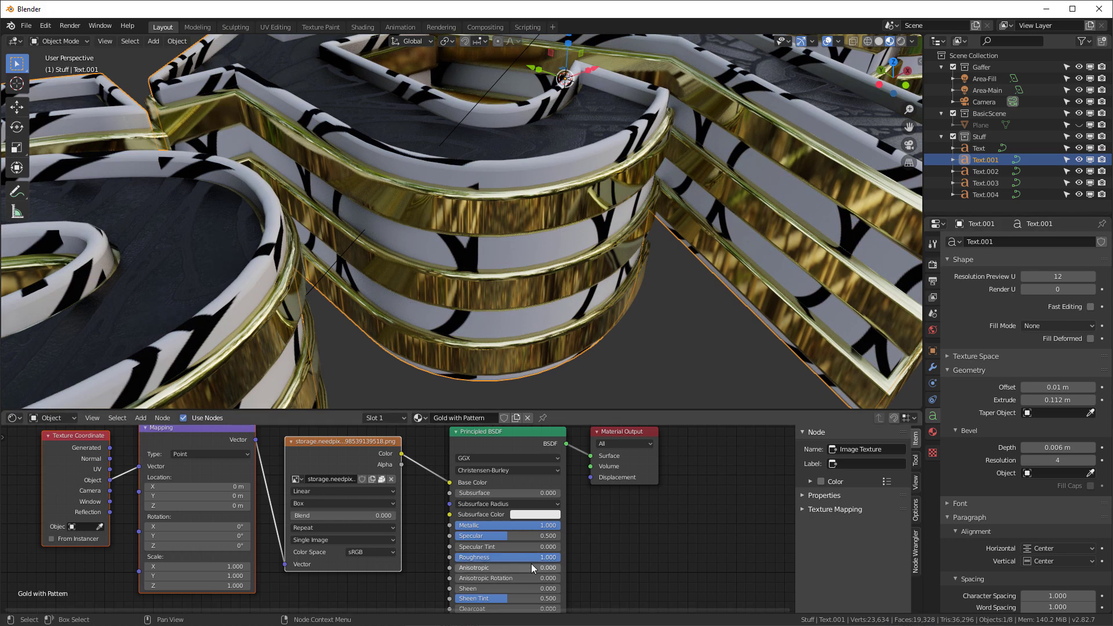
{"action": "scroll", "coordinate": [657, 206], "scroll_direction": "down", "scroll_amount": 8}
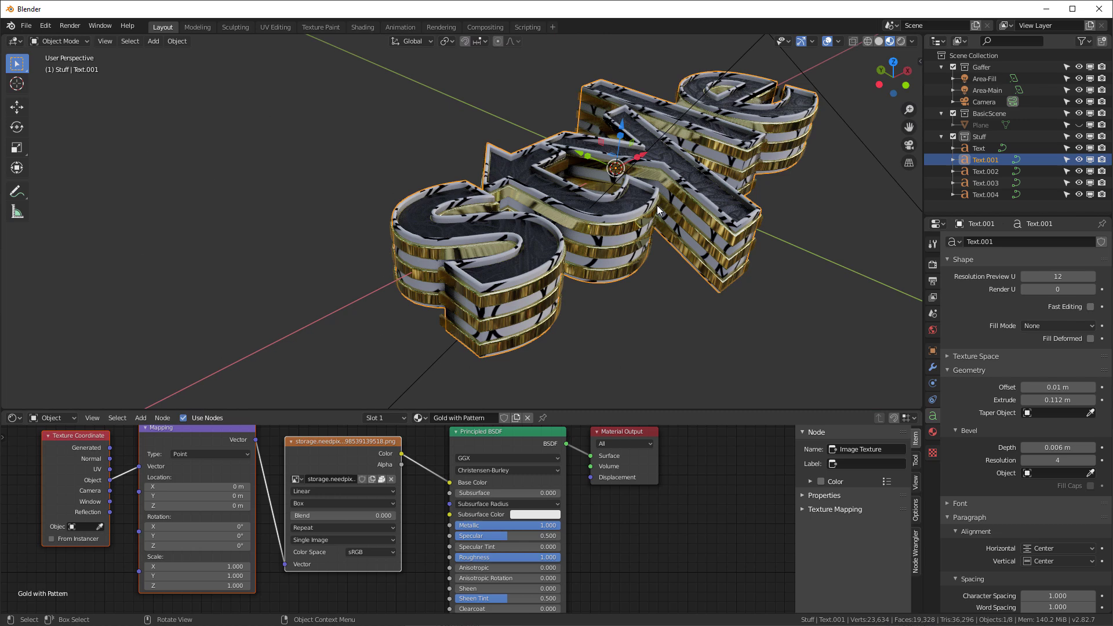
{"action": "scroll", "coordinate": [642, 218], "scroll_direction": "up", "scroll_amount": 4}
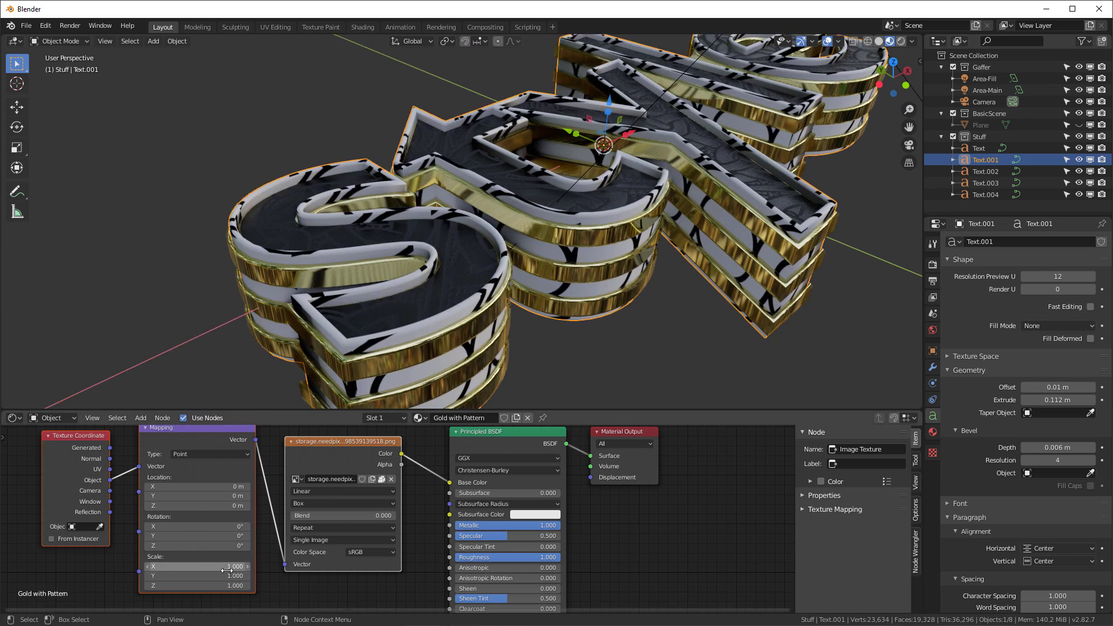
Step: Set the Mapping node's scale to 12 on X, Y and Z
{"action": "left_click_drag", "start_coordinate": [223, 570], "coordinate": [197, 586], "text": "alt"}
{"action": "double_click", "coordinate": [197, 566]}
{"action": "type", "text": "1.8"}
{"action": "key", "text": "Return"}
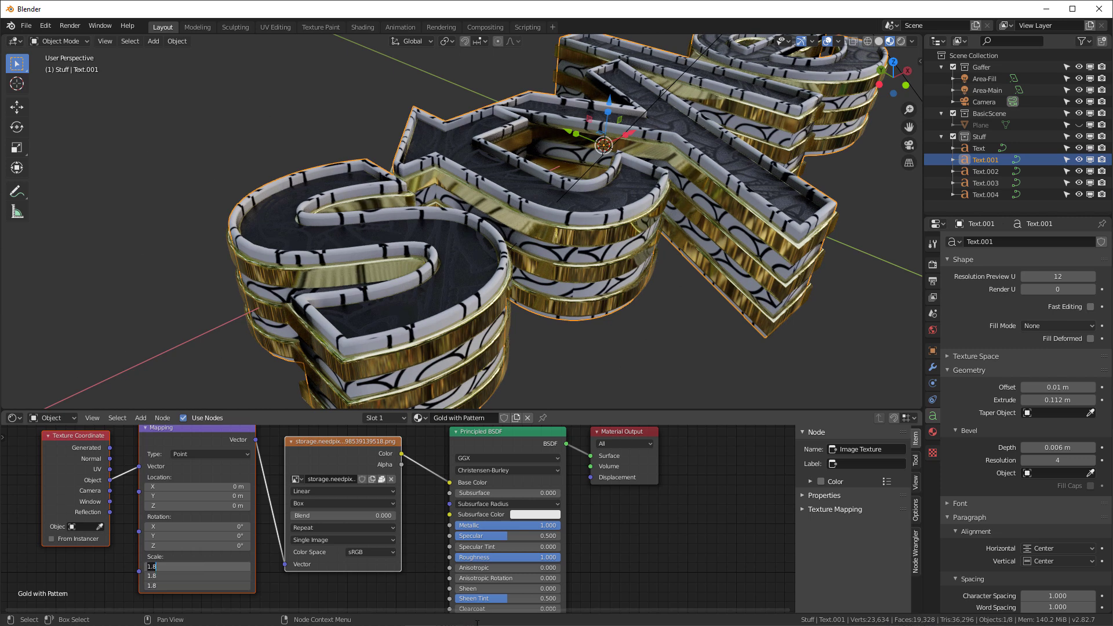
{"action": "type", "text": "12"}
{"action": "key", "text": "Return"}
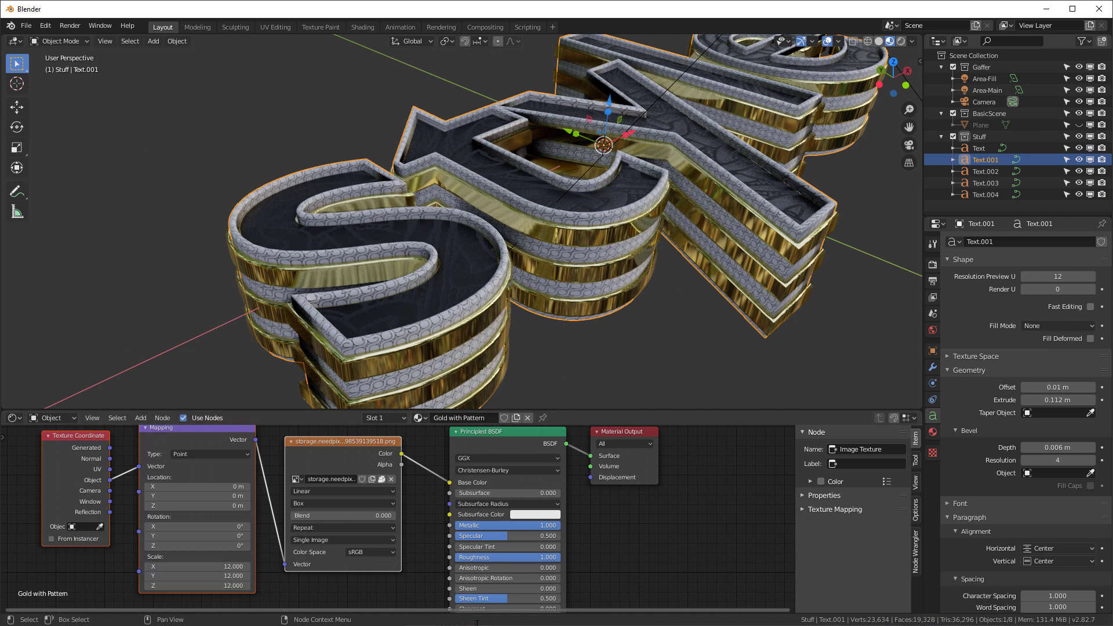
{"action": "middle_click_drag", "start_coordinate": [705, 277], "coordinate": [687, 259]}
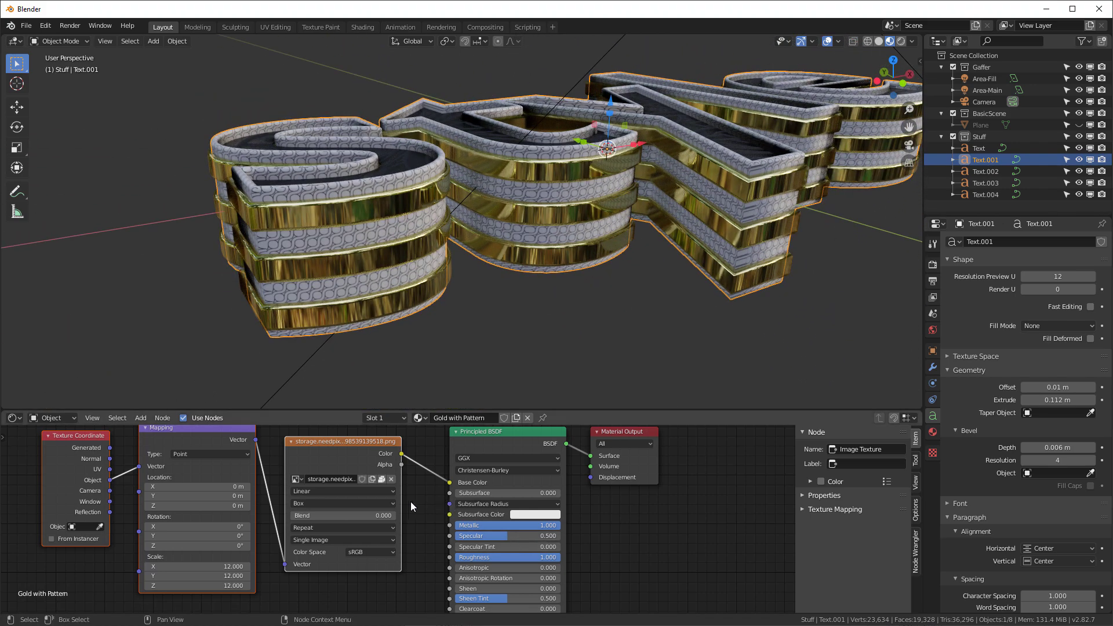
Step: Add a Bump node in the space below the image texture, next to the Principled BSDF
{"action": "scroll", "coordinate": [411, 502], "scroll_direction": "down", "scroll_amount": 3}
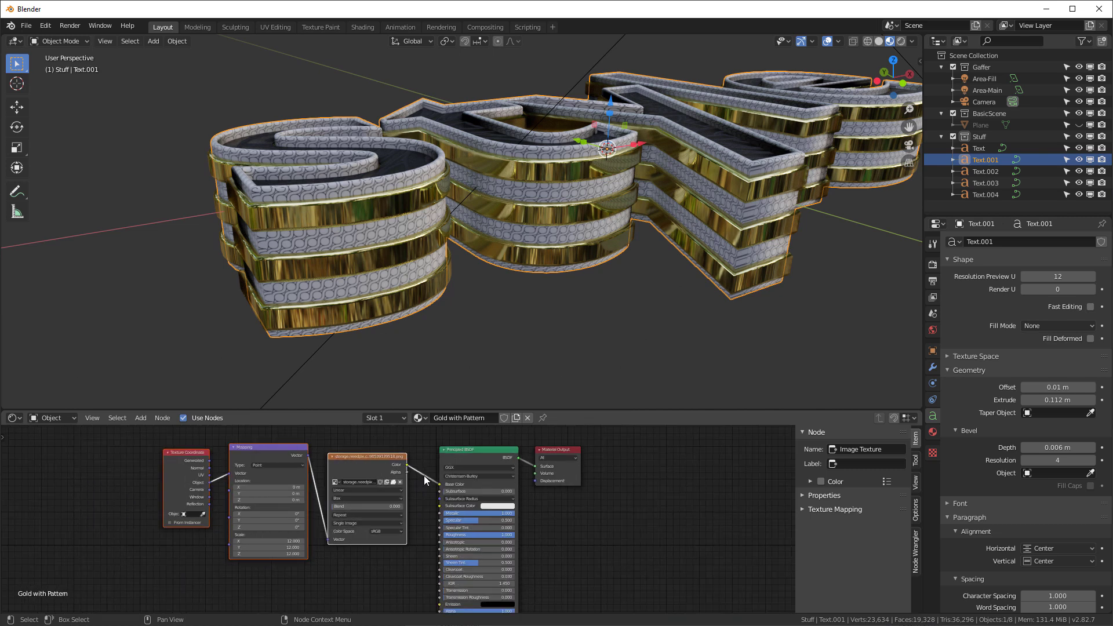
{"action": "scroll", "coordinate": [404, 517], "scroll_direction": "down", "scroll_amount": 3, "text": "shift"}
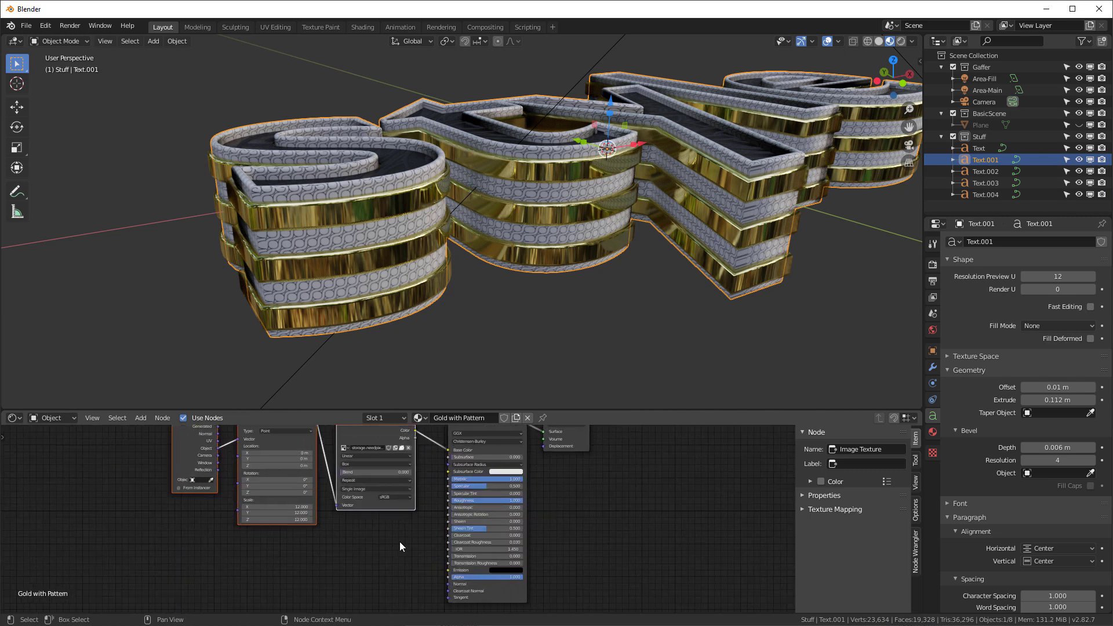
{"action": "key", "text": "shift+a"}
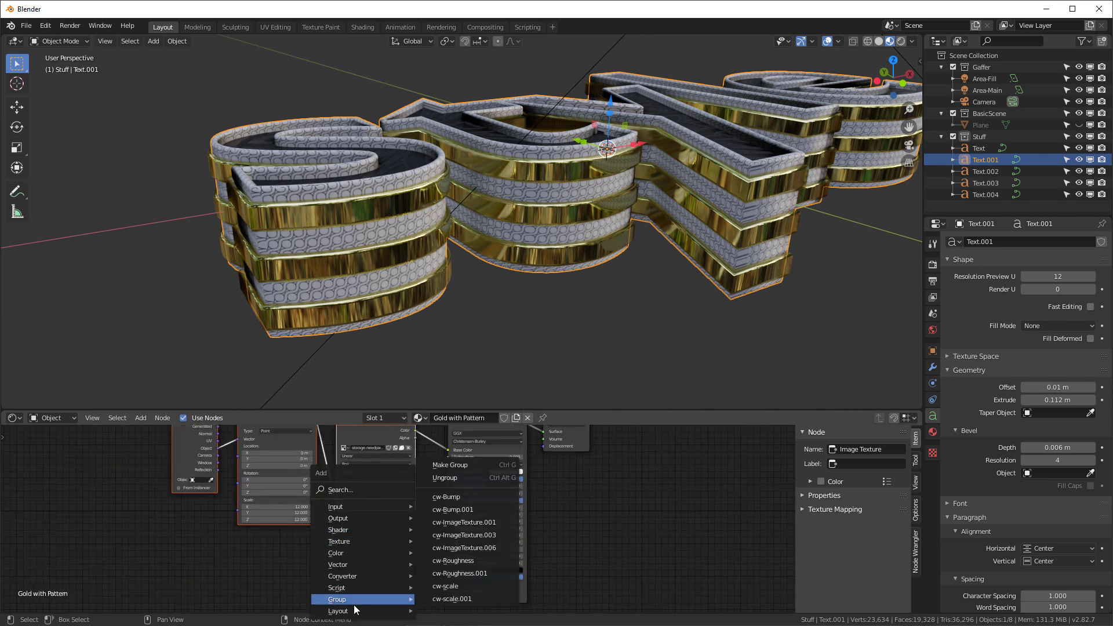
{"action": "mouse_move", "coordinate": [350, 556]}
{"action": "left_click", "coordinate": [470, 475]}
{"action": "left_click", "coordinate": [407, 525]}
Step: Route the image color through the Bump node's Height into the shader's Normal, and disconnect it from Base Color
{"action": "scroll", "coordinate": [367, 529], "scroll_direction": "down", "scroll_amount": 2}
{"action": "scroll", "coordinate": [328, 487], "scroll_direction": "up", "scroll_amount": 4}
{"action": "scroll", "coordinate": [357, 489], "scroll_direction": "down", "scroll_amount": 2}
{"action": "left_click_drag", "start_coordinate": [354, 475], "coordinate": [505, 521]}
{"action": "scroll", "coordinate": [415, 576], "scroll_direction": "up", "scroll_amount": 3}
{"action": "middle_click_drag", "start_coordinate": [604, 175], "coordinate": [586, 197]}
{"action": "scroll", "coordinate": [437, 547], "scroll_direction": "down", "scroll_amount": 2}
{"action": "middle_click_drag", "start_coordinate": [437, 547], "coordinate": [429, 612]}
{"action": "left_click_drag", "start_coordinate": [472, 475], "coordinate": [582, 209]}
{"action": "scroll", "coordinate": [582, 209], "scroll_direction": "up", "scroll_amount": 5}
{"action": "middle_click_drag", "start_coordinate": [579, 210], "coordinate": [615, 200]}
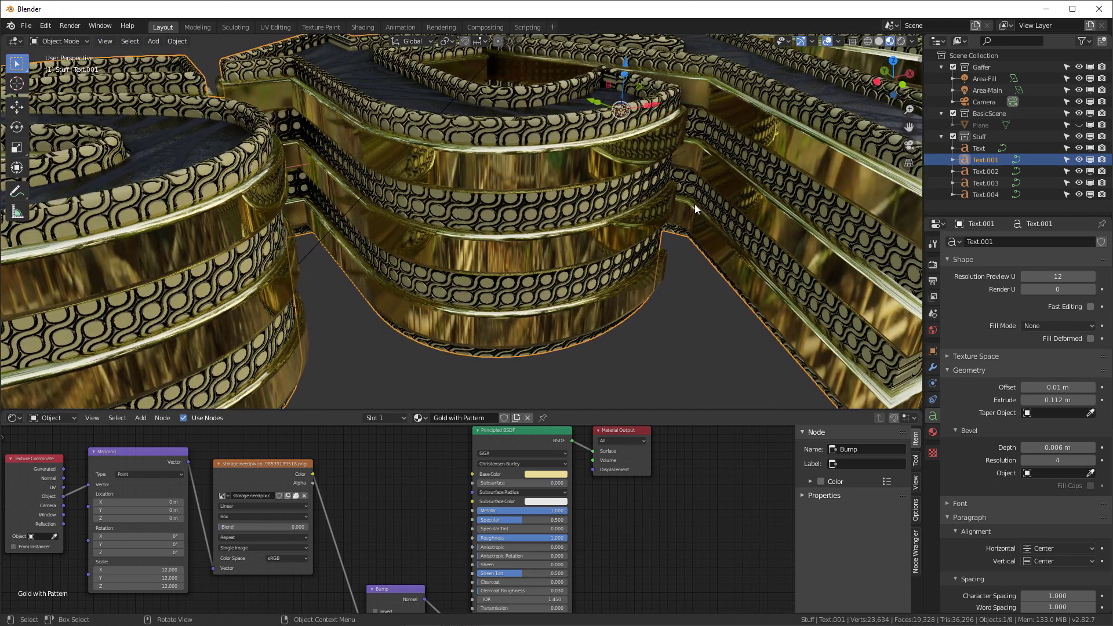
Step: Set the Bump node's strength and distance both to 0.1
{"action": "scroll", "coordinate": [366, 528], "scroll_direction": "down", "scroll_amount": 2}
{"action": "scroll", "coordinate": [373, 528], "scroll_direction": "up", "scroll_amount": 4}
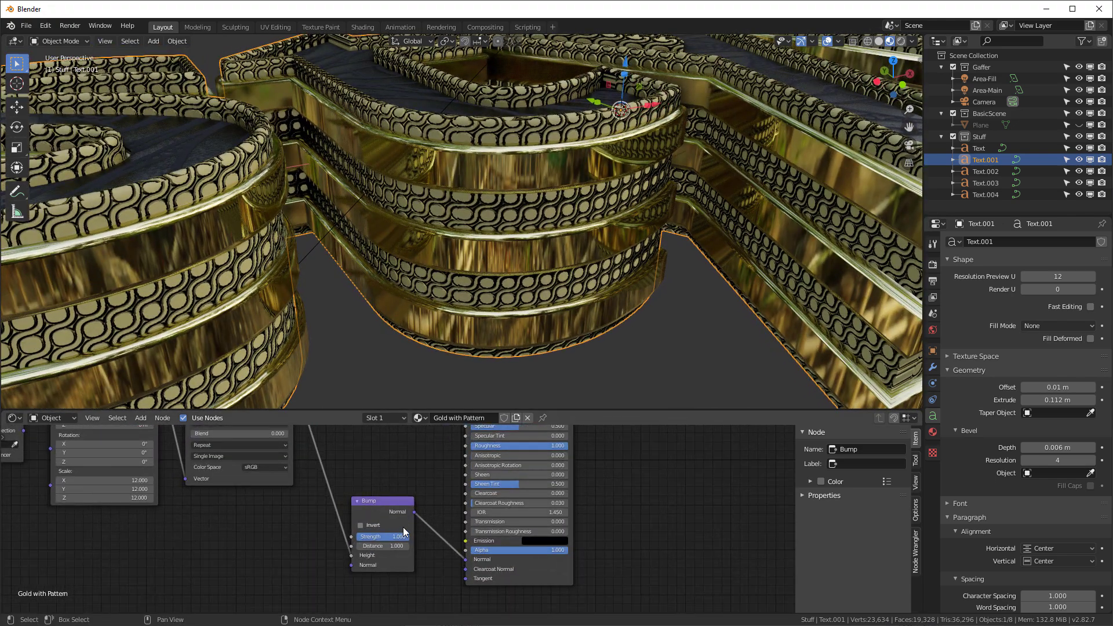
{"action": "left_click", "coordinate": [392, 541]}
{"action": "key", "text": "BackSpace"}
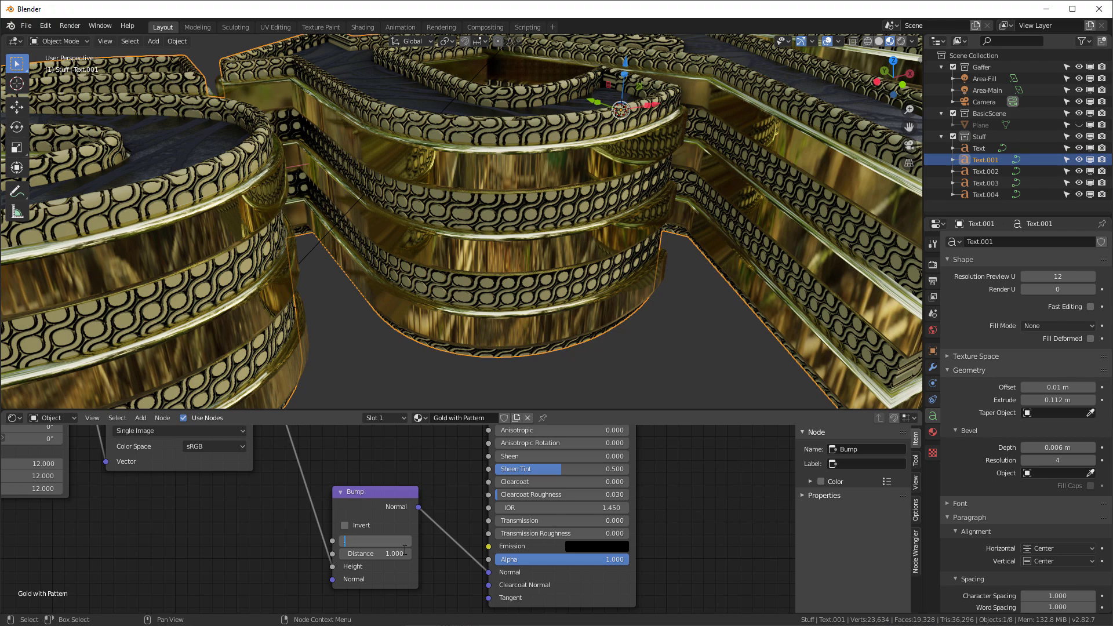
{"action": "type", "text": ".1"}
{"action": "left_click", "coordinate": [404, 553]}
{"action": "key", "text": "BackSpace"}
{"action": "type", "text": ".1"}
{"action": "key", "text": "Return"}
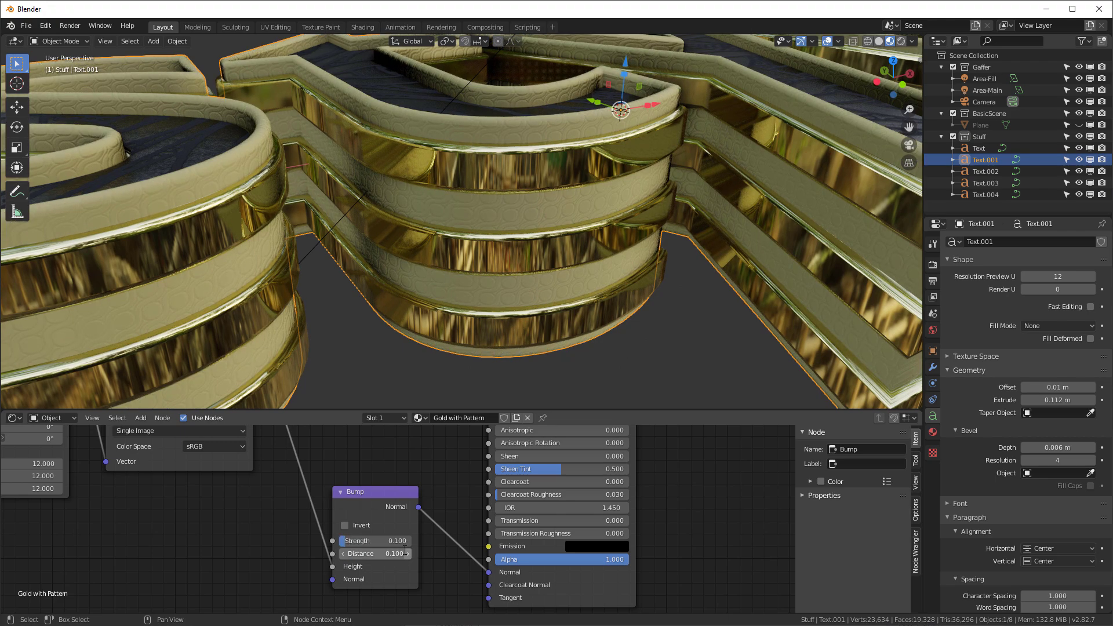
Step: Lower the roughness of the Gold with Pattern shader to 0.086
{"action": "middle_click_drag", "start_coordinate": [638, 137], "coordinate": [730, 88]}
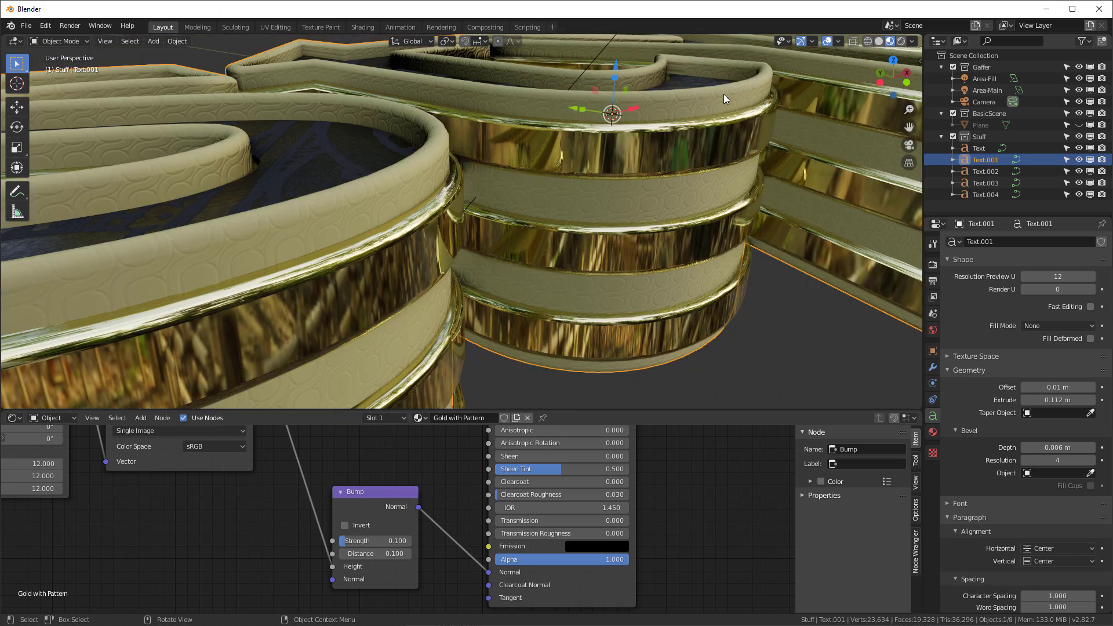
{"action": "scroll", "coordinate": [498, 522], "scroll_direction": "down", "scroll_amount": 4}
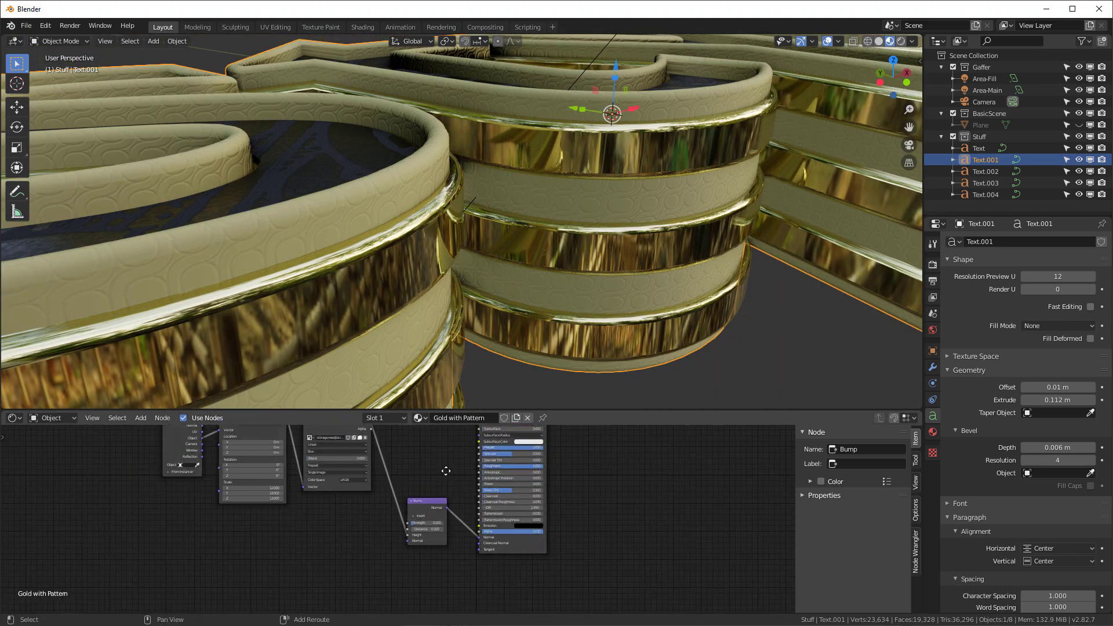
{"action": "middle_click_drag", "start_coordinate": [444, 464], "coordinate": [451, 541]}
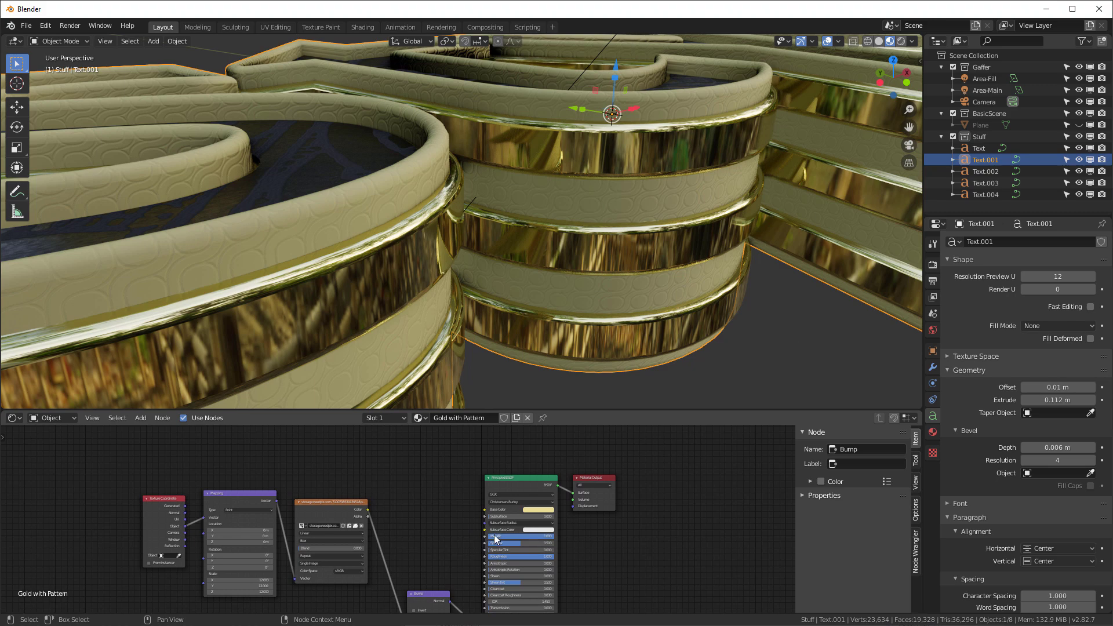
{"action": "scroll", "coordinate": [498, 555], "scroll_direction": "up", "scroll_amount": 3}
{"action": "left_click_drag", "start_coordinate": [498, 559], "coordinate": [413, 558]}
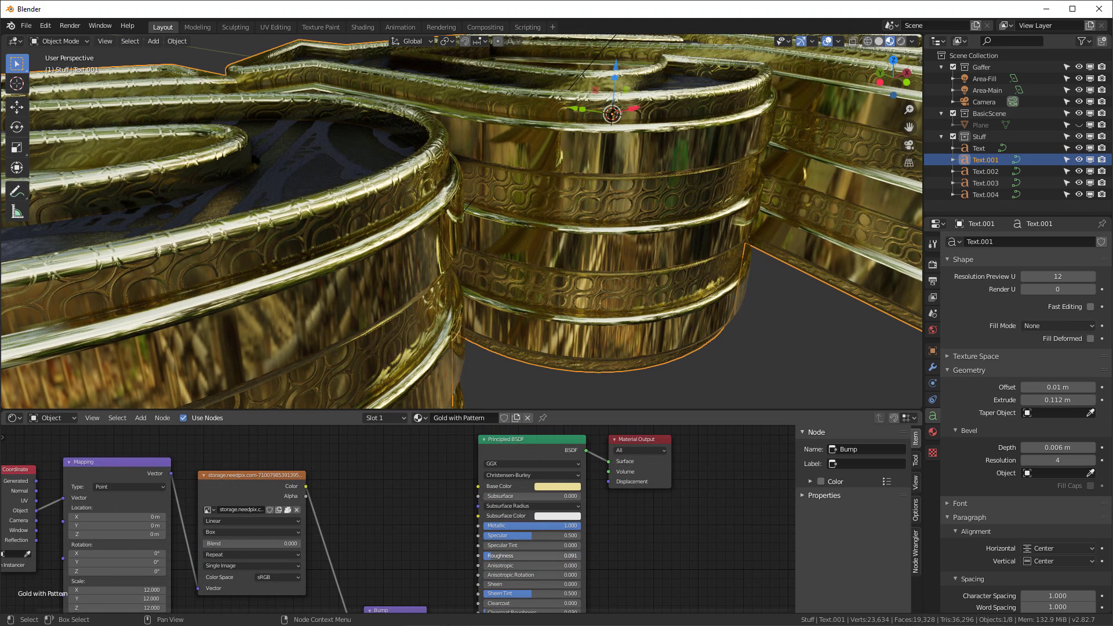
{"action": "left_click_drag", "start_coordinate": [413, 558], "coordinate": [406, 559]}
{"action": "scroll", "coordinate": [569, 291], "scroll_direction": "down", "scroll_amount": 8}
{"action": "middle_click_drag", "start_coordinate": [569, 291], "coordinate": [563, 252]}
{"action": "scroll", "coordinate": [590, 256], "scroll_direction": "up", "scroll_amount": 8}
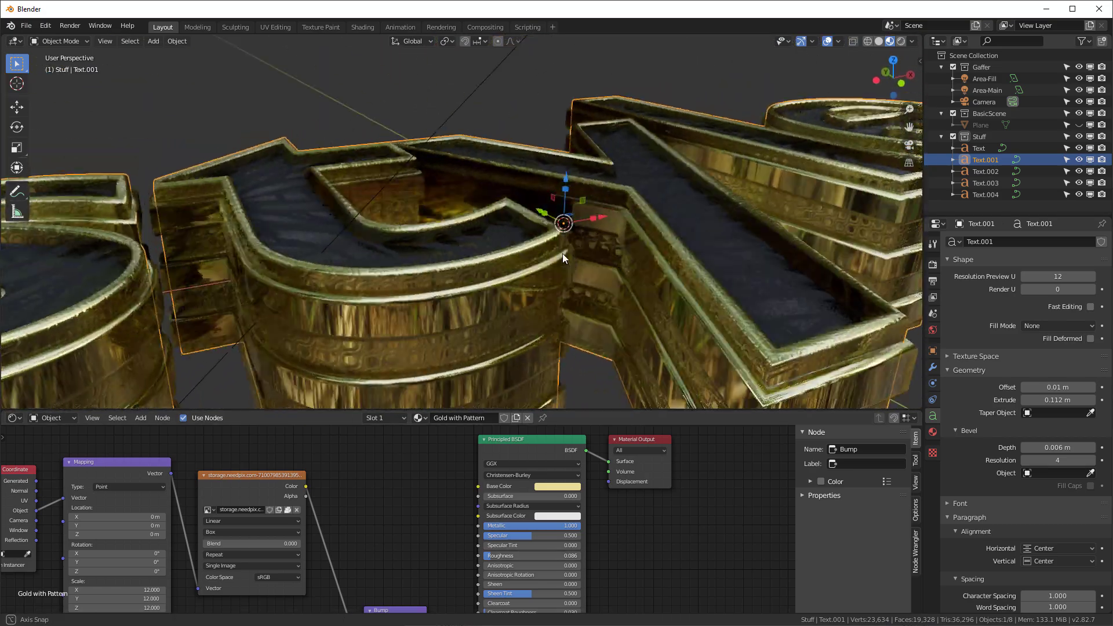
Step: Unhide the Plane floor in the BasicScene collection and select it
{"action": "scroll", "coordinate": [565, 250], "scroll_direction": "down", "scroll_amount": 8}
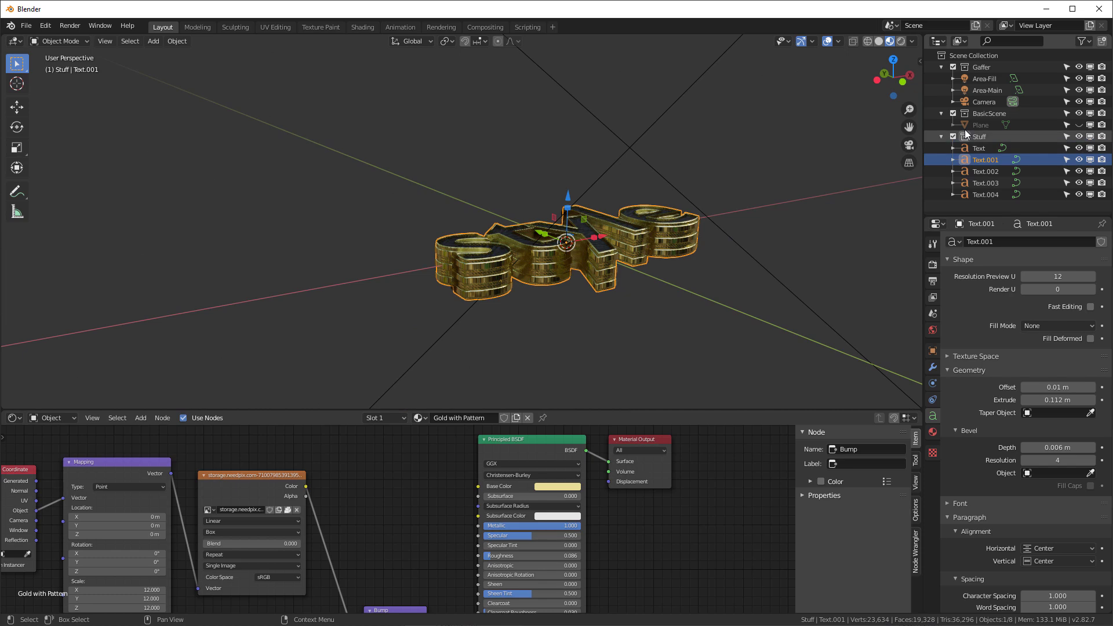
{"action": "left_click", "coordinate": [967, 126]}
{"action": "left_click", "coordinate": [1079, 124]}
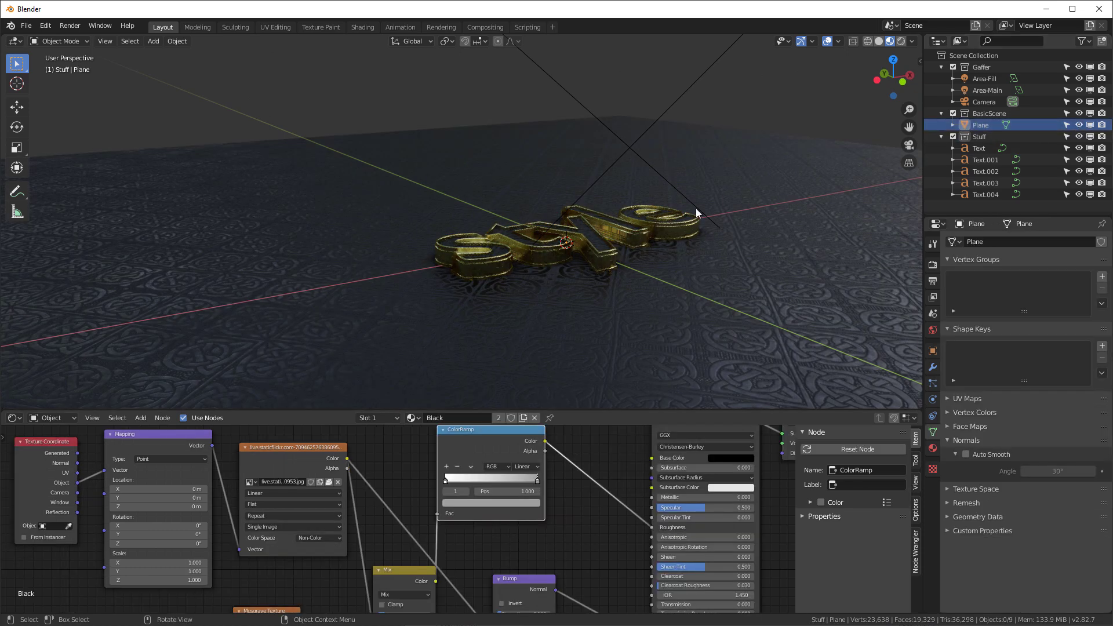
{"action": "left_click", "coordinate": [724, 246]}
Step: Move the floor plane down 0.125 m along Z to the underside of the text
{"action": "key", "text": "KP_5"}
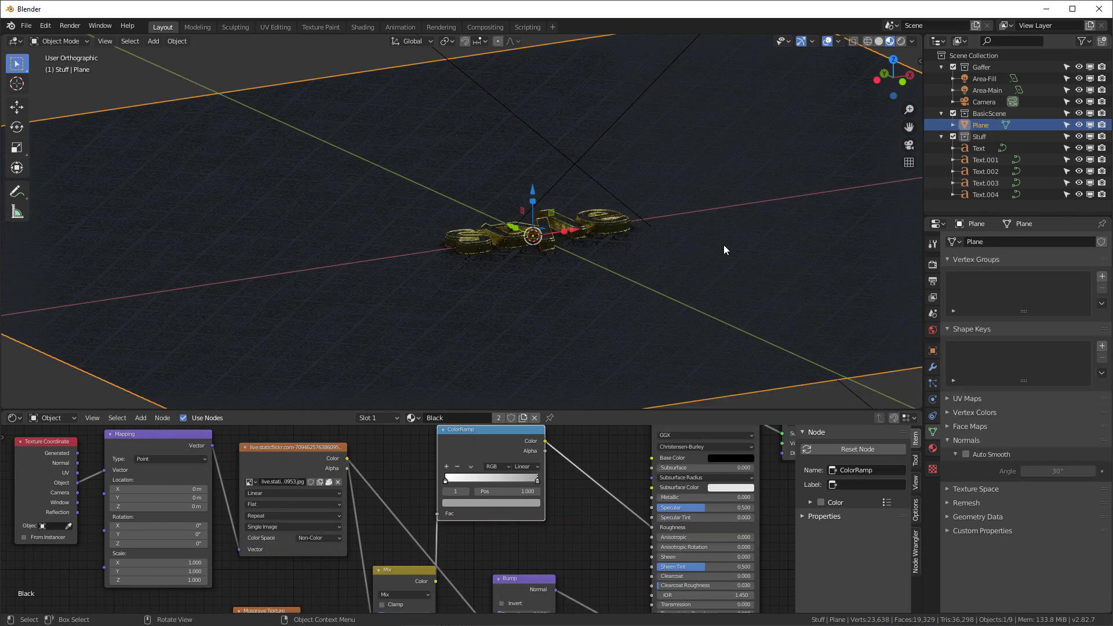
{"action": "key", "text": "KP_1"}
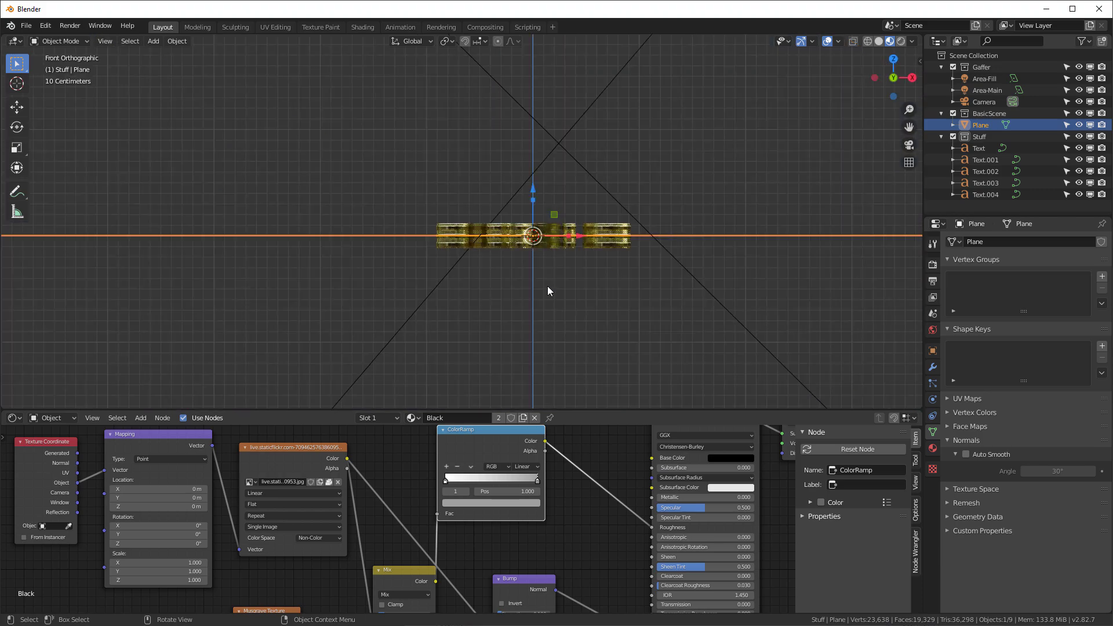
{"action": "middle_click_drag", "start_coordinate": [558, 210], "coordinate": [551, 110], "text": "shift"}
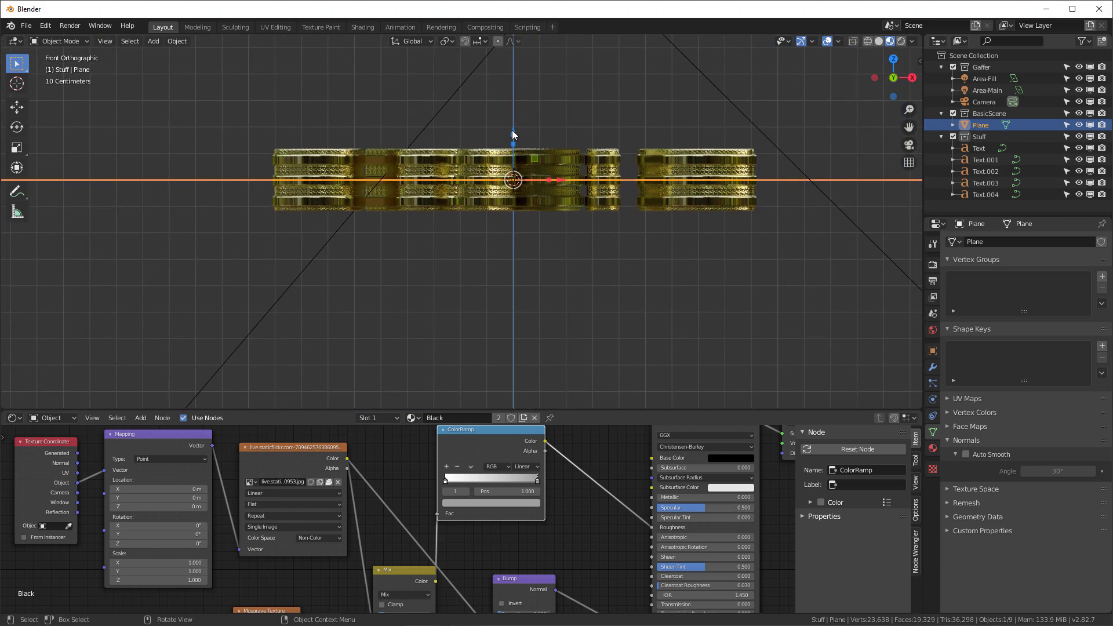
{"action": "key", "text": "g"}
{"action": "left_click", "coordinate": [512, 165]}
{"action": "middle_click_drag", "start_coordinate": [441, 75], "coordinate": [631, 219]}
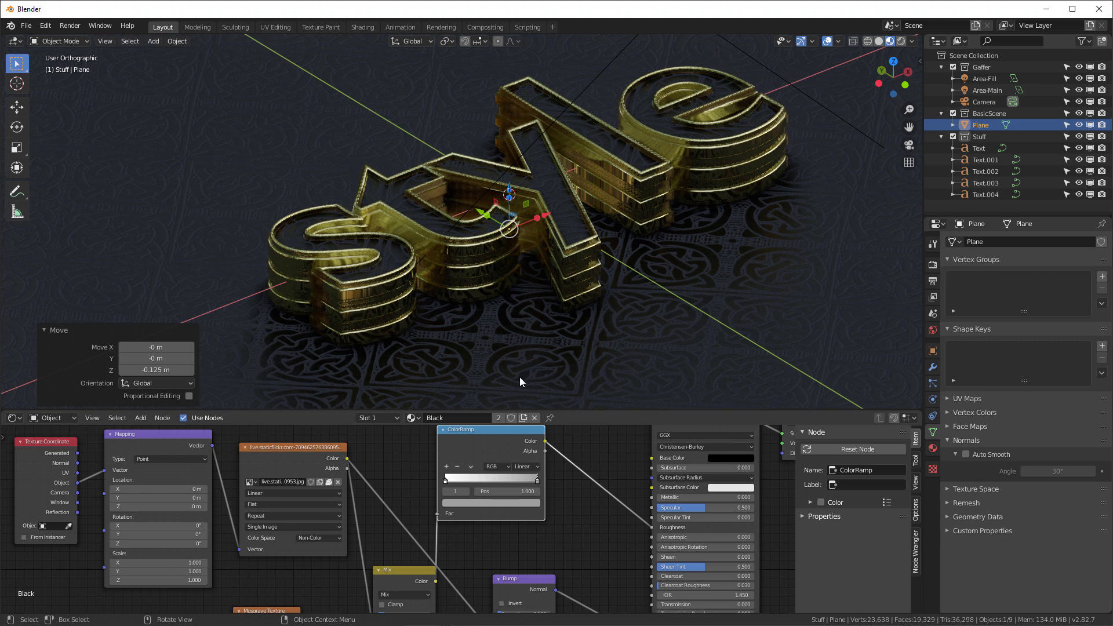
Step: Enlarge the 3D viewport, frame the text in a perspective view and align the active camera to that view
{"action": "key", "text": "KP_5"}
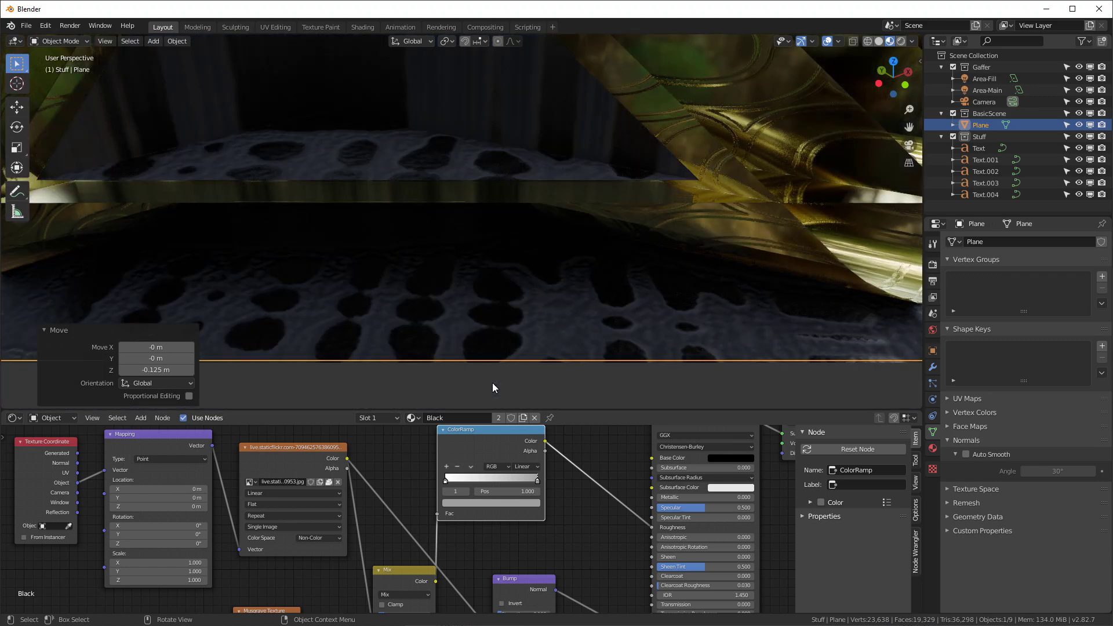
{"action": "scroll", "coordinate": [479, 315], "scroll_direction": "down", "scroll_amount": 5}
{"action": "scroll", "coordinate": [534, 275], "scroll_direction": "up", "scroll_amount": 2}
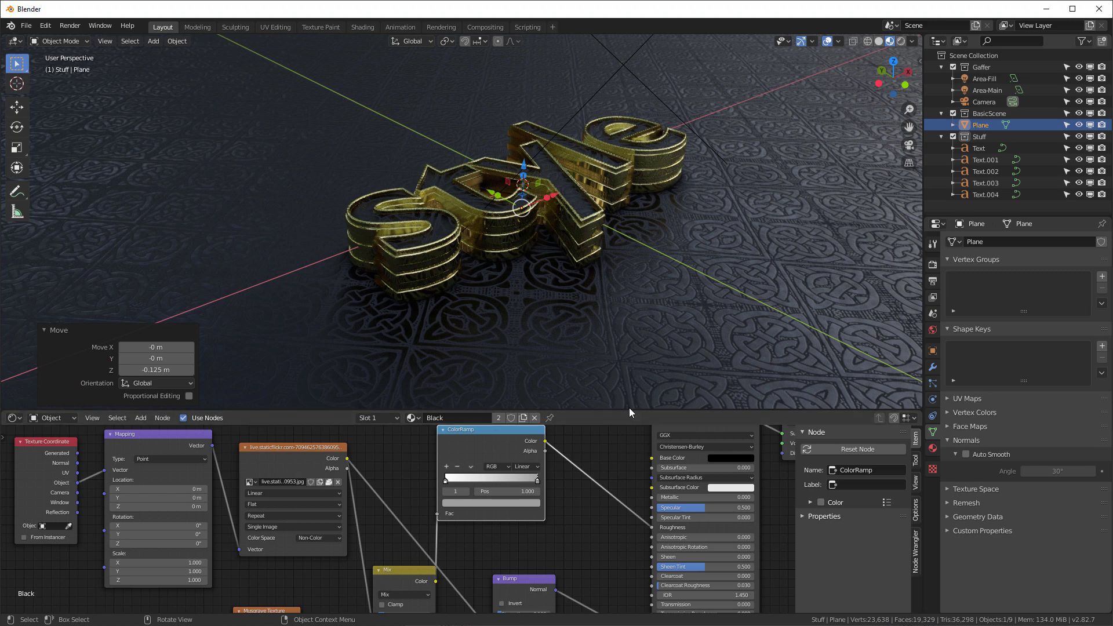
{"action": "left_click_drag", "start_coordinate": [630, 410], "coordinate": [632, 545]}
{"action": "middle_click_drag", "start_coordinate": [637, 406], "coordinate": [652, 329]}
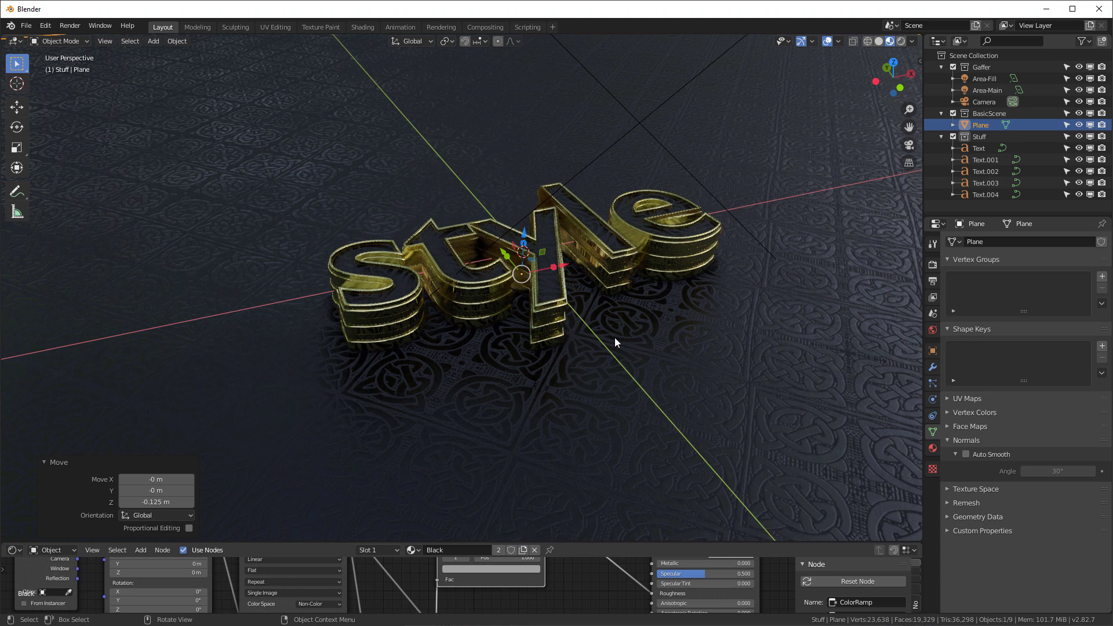
{"action": "key", "text": "ctrl+alt+KP_0"}
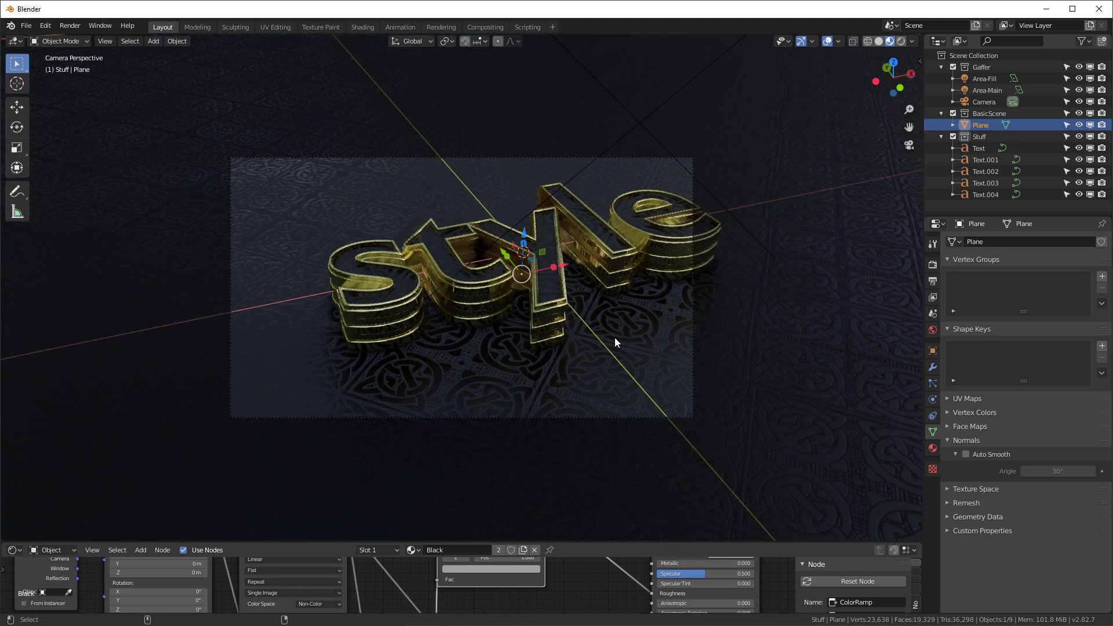
{"action": "scroll", "coordinate": [655, 308], "scroll_direction": "up", "scroll_amount": 2}
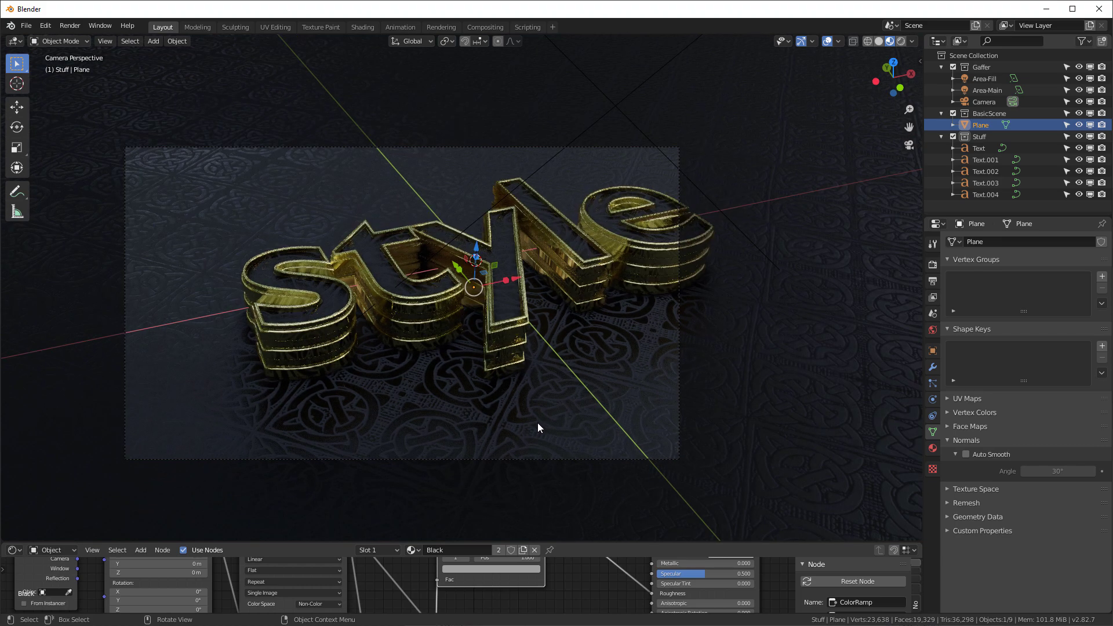
Step: Enable Lock Camera to View and reframe the camera so the whole word fills the frame
{"action": "left_click", "coordinate": [918, 62]}
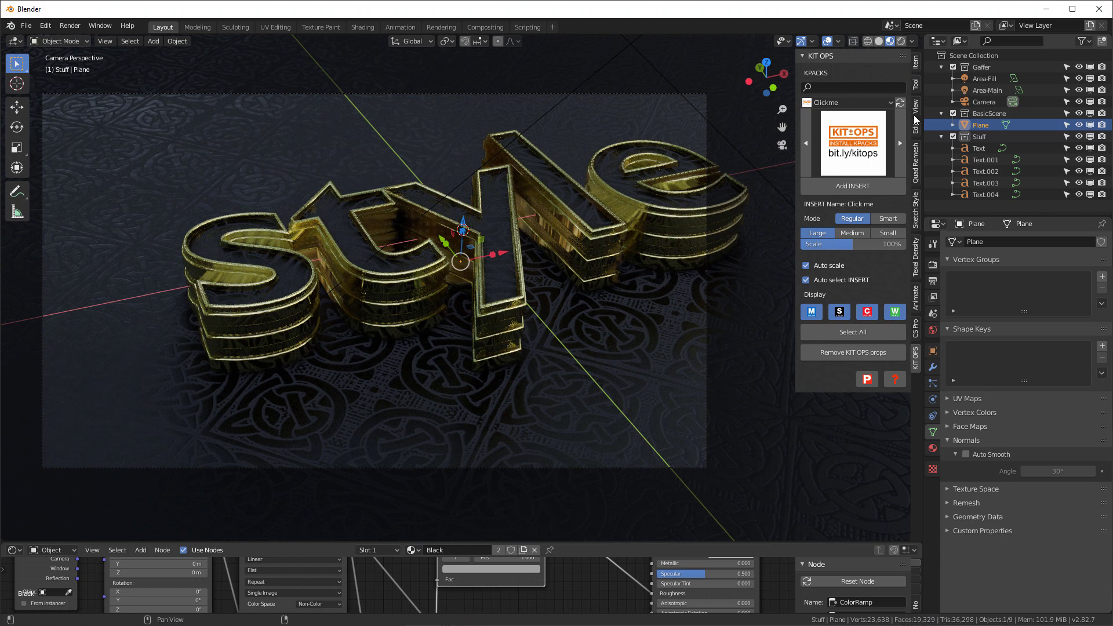
{"action": "left_click", "coordinate": [915, 106]}
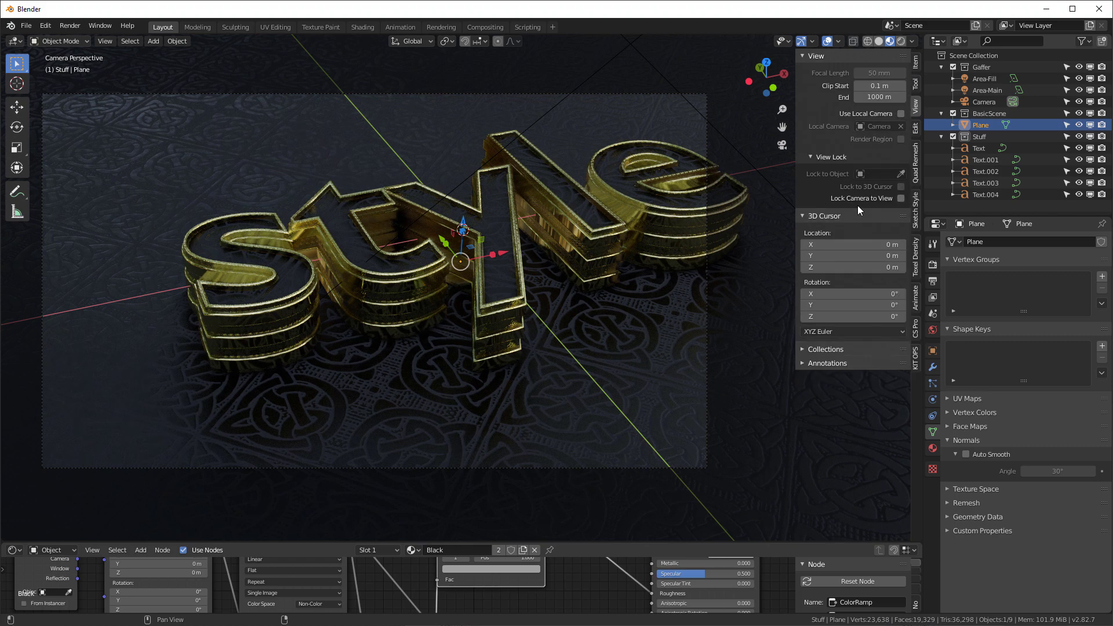
{"action": "left_click", "coordinate": [899, 198]}
{"action": "middle_click_drag", "start_coordinate": [524, 212], "coordinate": [488, 212]}
{"action": "middle_click_drag", "start_coordinate": [487, 218], "coordinate": [499, 216]}
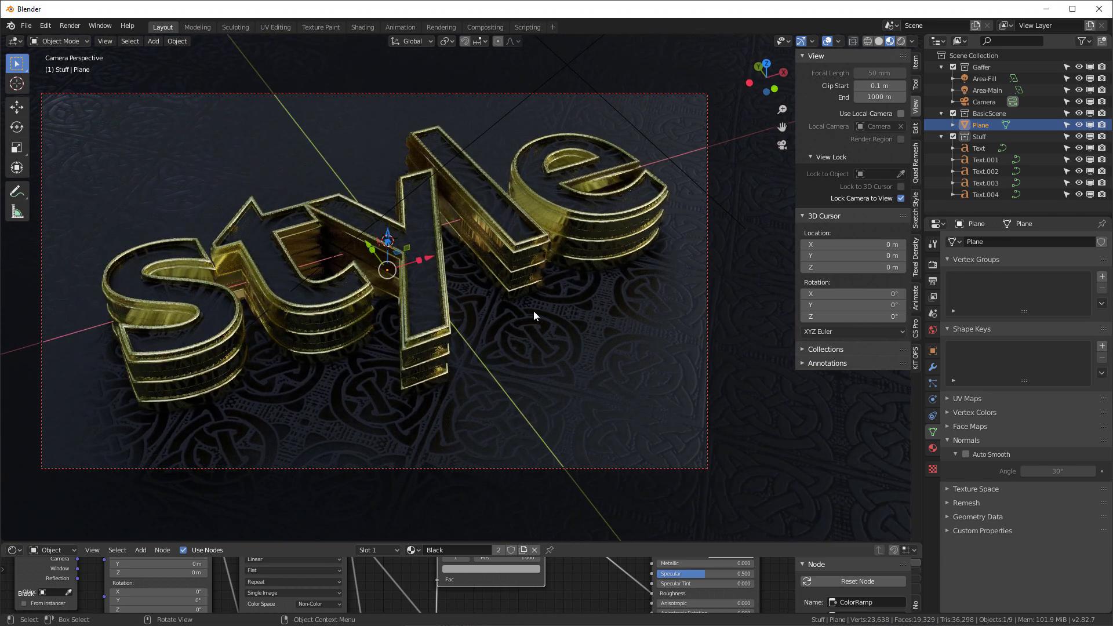
Step: Save the scene as TextEffects-09.blend in the TextEffects folder and render a test image from the camera
{"action": "key", "text": "ctrl+shift+s"}
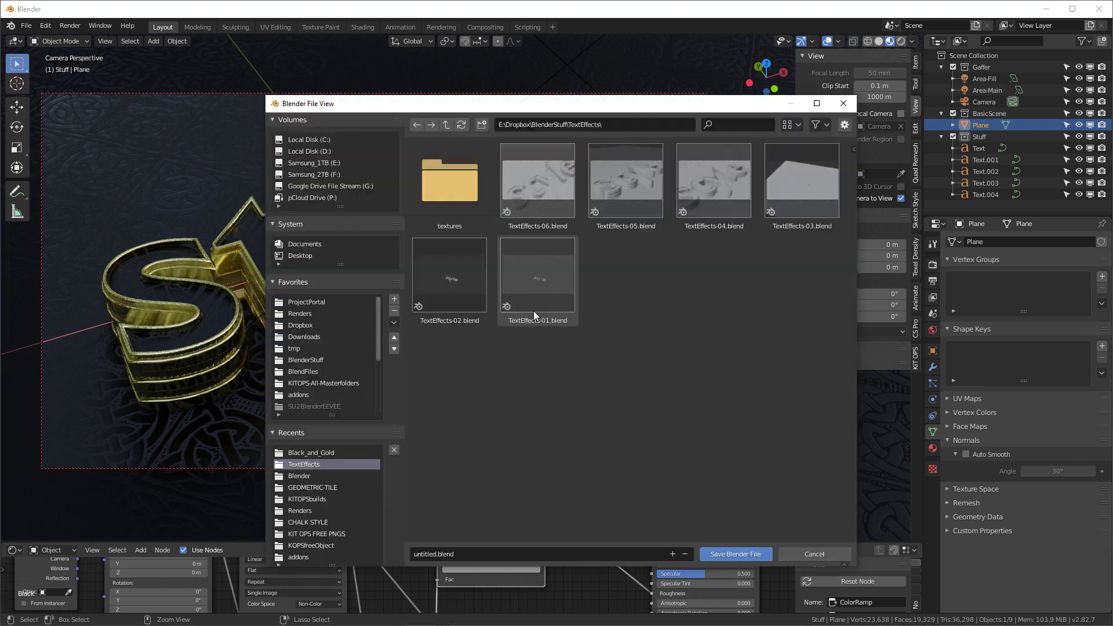
{"action": "left_click", "coordinate": [538, 179]}
{"action": "left_click", "coordinate": [672, 553]}
{"action": "left_click", "coordinate": [722, 554]}
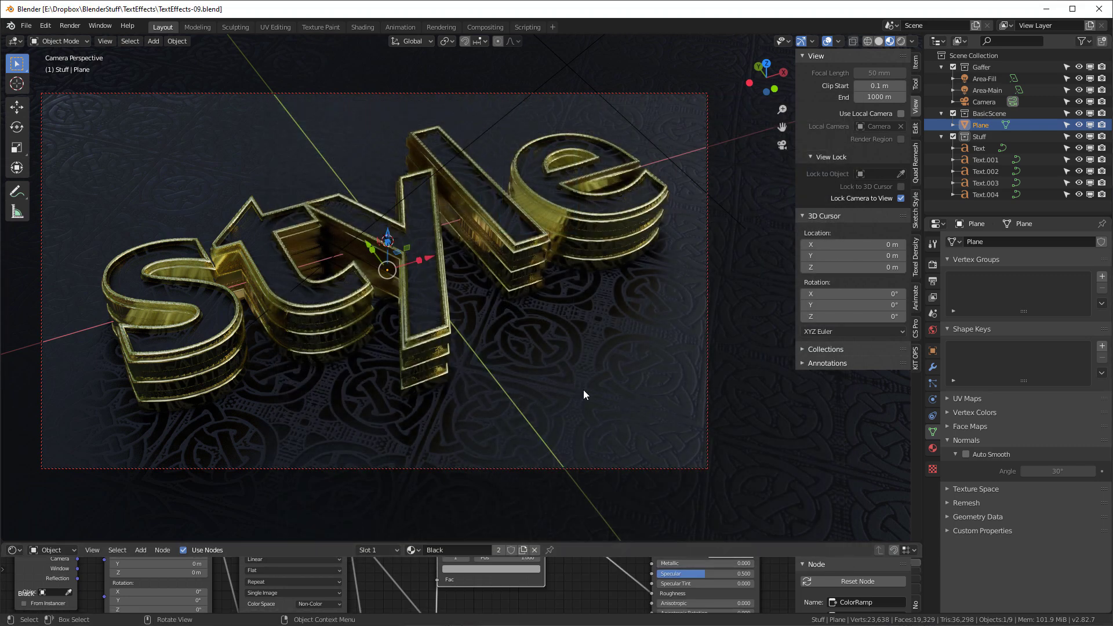
{"action": "key", "text": "F12"}
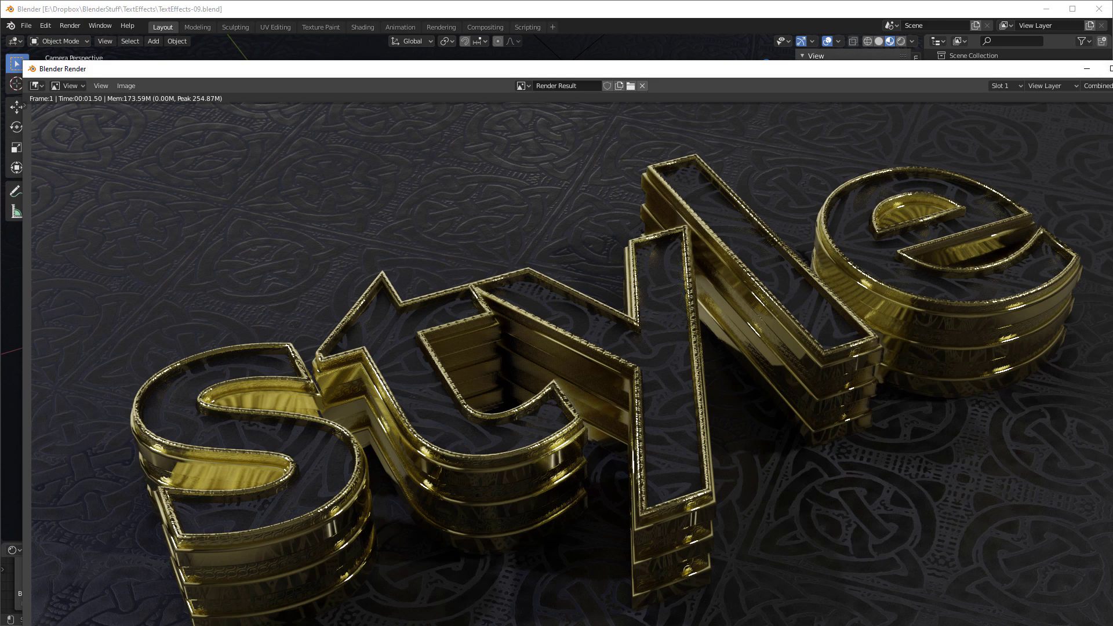
{"action": "left_click", "coordinate": [1110, 69]}
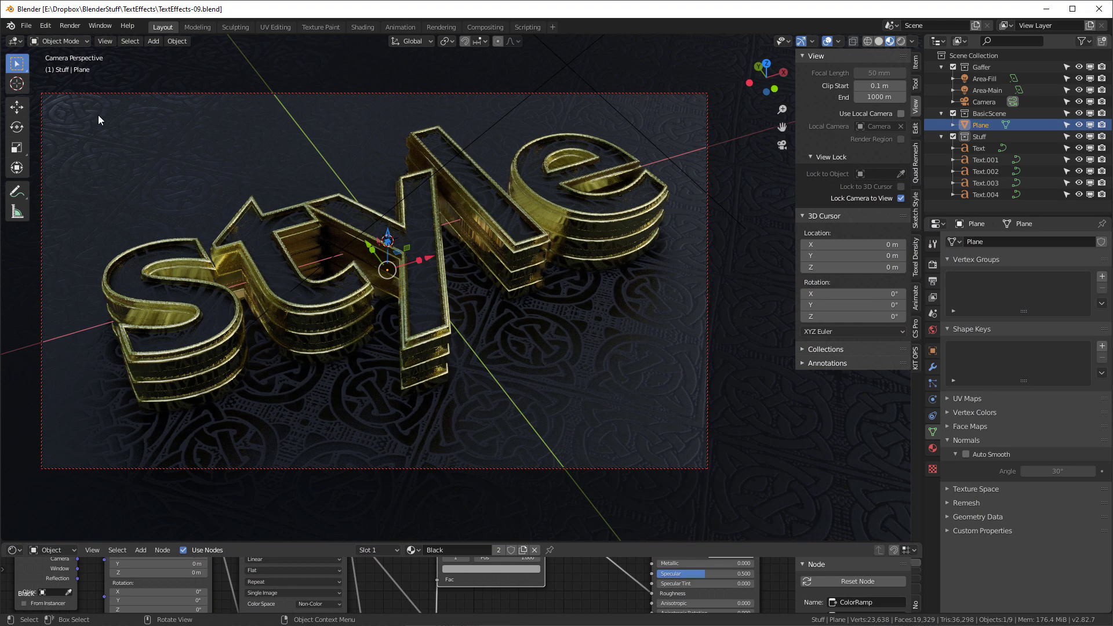
Step: Split the 3D viewport into two side-by-side views and turn off overlays in the second one
{"action": "left_click_drag", "start_coordinate": [5, 36], "coordinate": [439, 53]}
{"action": "key", "text": "n"}
{"action": "key", "text": "n"}
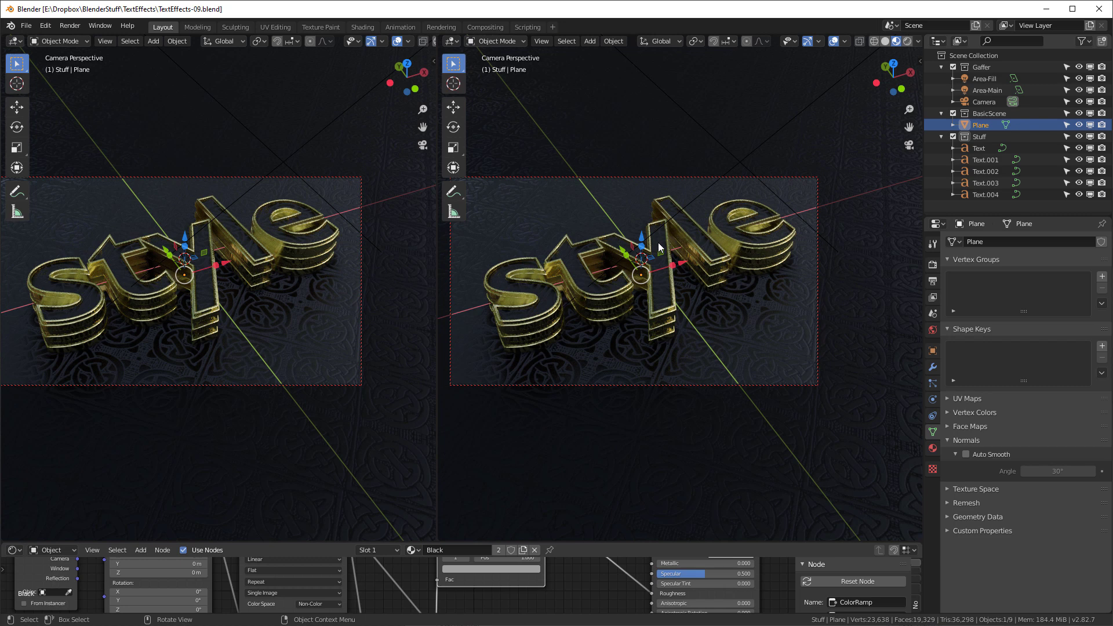
{"action": "scroll", "coordinate": [657, 243], "scroll_direction": "up", "scroll_amount": 2}
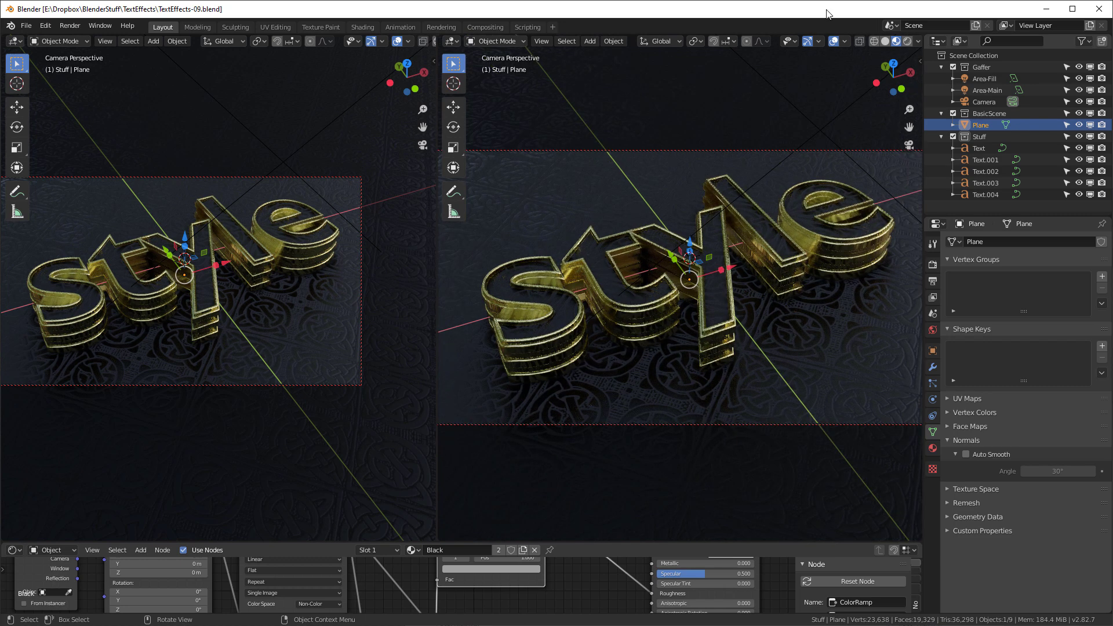
{"action": "left_click", "coordinate": [835, 40]}
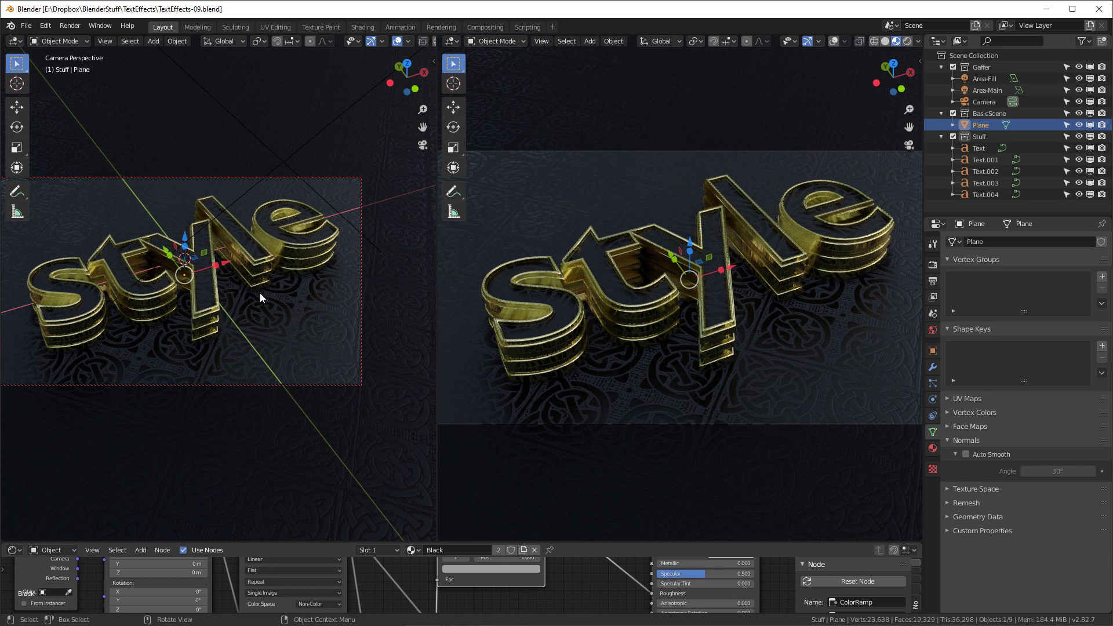
Step: Switch the first of the two 3D views to wireframe shading and turn it into a quad view
{"action": "key", "text": "shift+z"}
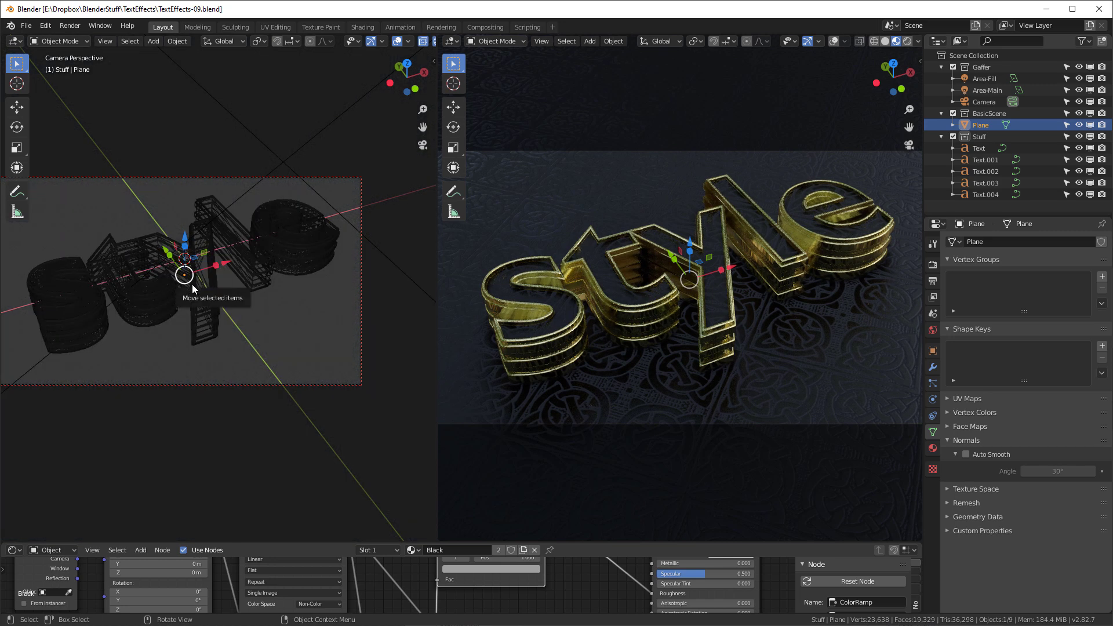
{"action": "left_click", "coordinate": [105, 40]}
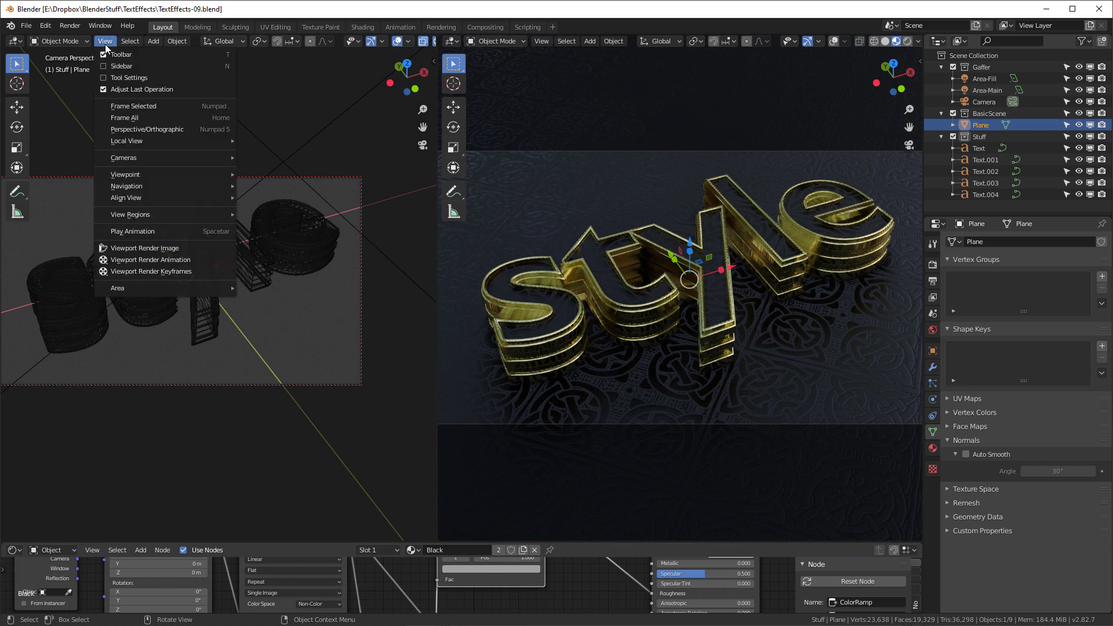
{"action": "mouse_move", "coordinate": [155, 288]}
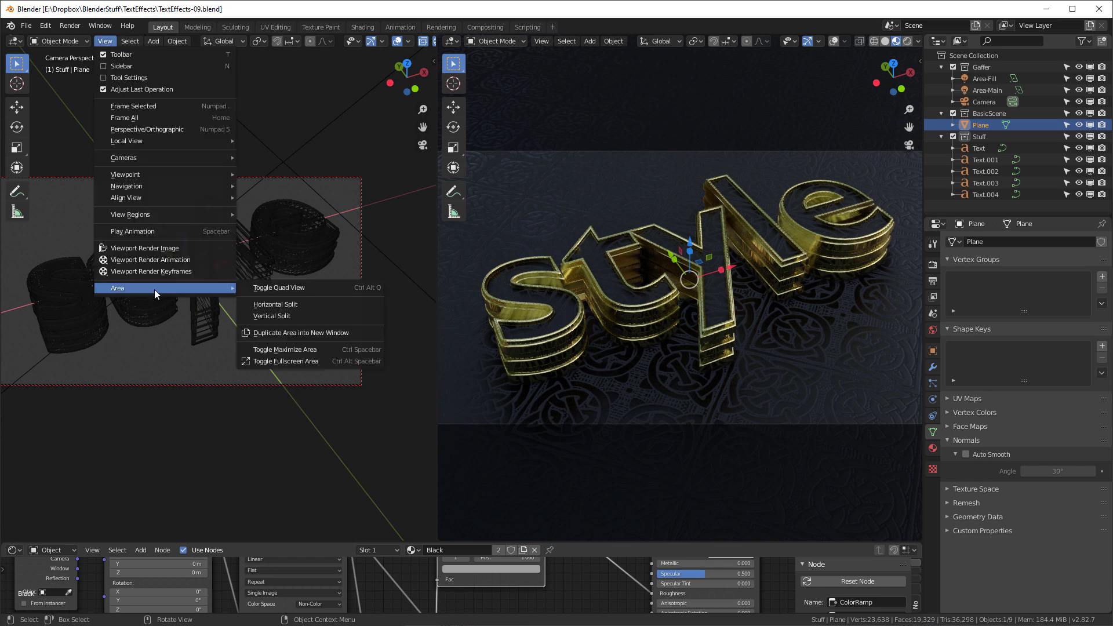
{"action": "left_click", "coordinate": [339, 287]}
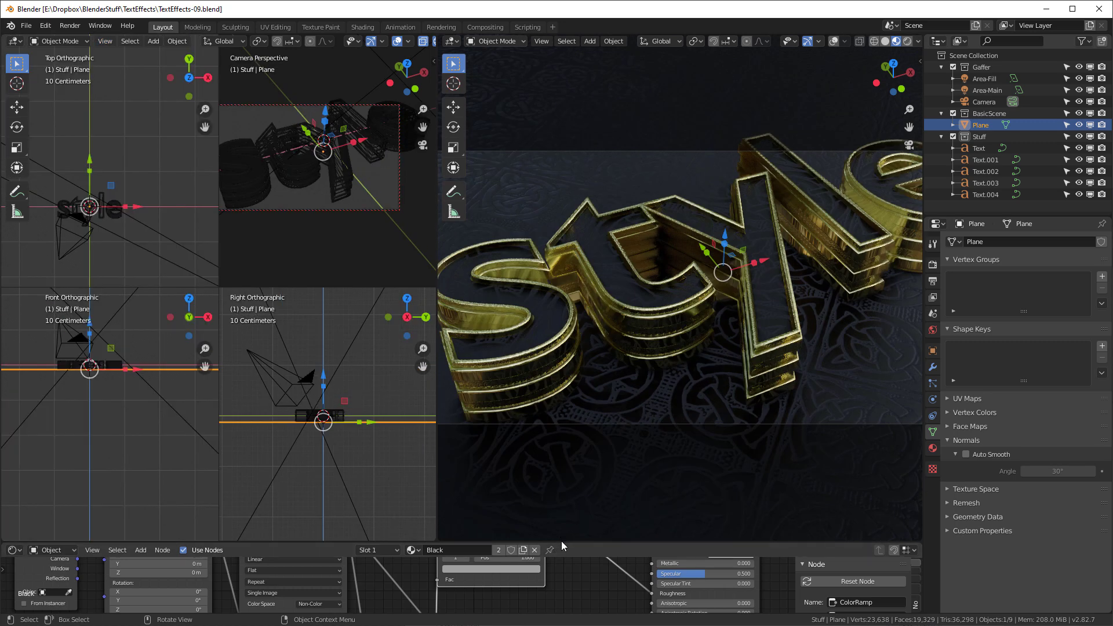
Step: Enlarge the node editor and switch it from the object material to the World shader nodes
{"action": "left_click_drag", "start_coordinate": [563, 542], "coordinate": [577, 470]}
{"action": "key", "text": "Home"}
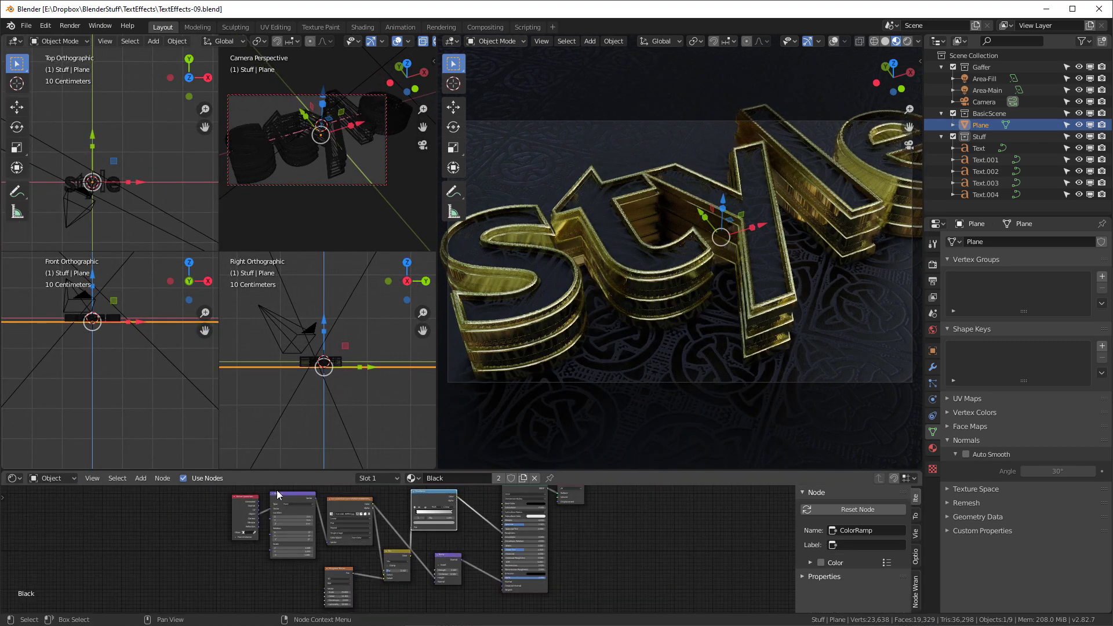
{"action": "left_click", "coordinate": [44, 481]}
{"action": "left_click", "coordinate": [58, 502]}
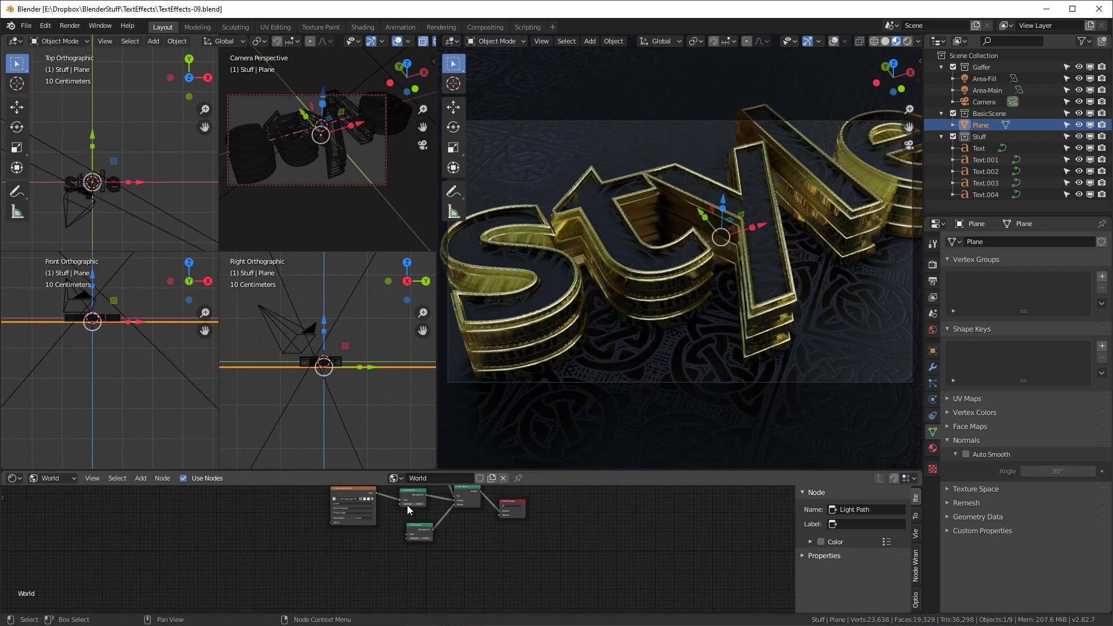
Step: Replace the current world with a new one and set its Background node color to black
{"action": "middle_click_drag", "start_coordinate": [407, 505], "coordinate": [398, 571], "text": "ctrl"}
{"action": "left_click", "coordinate": [503, 478]}
{"action": "left_click", "coordinate": [461, 477]}
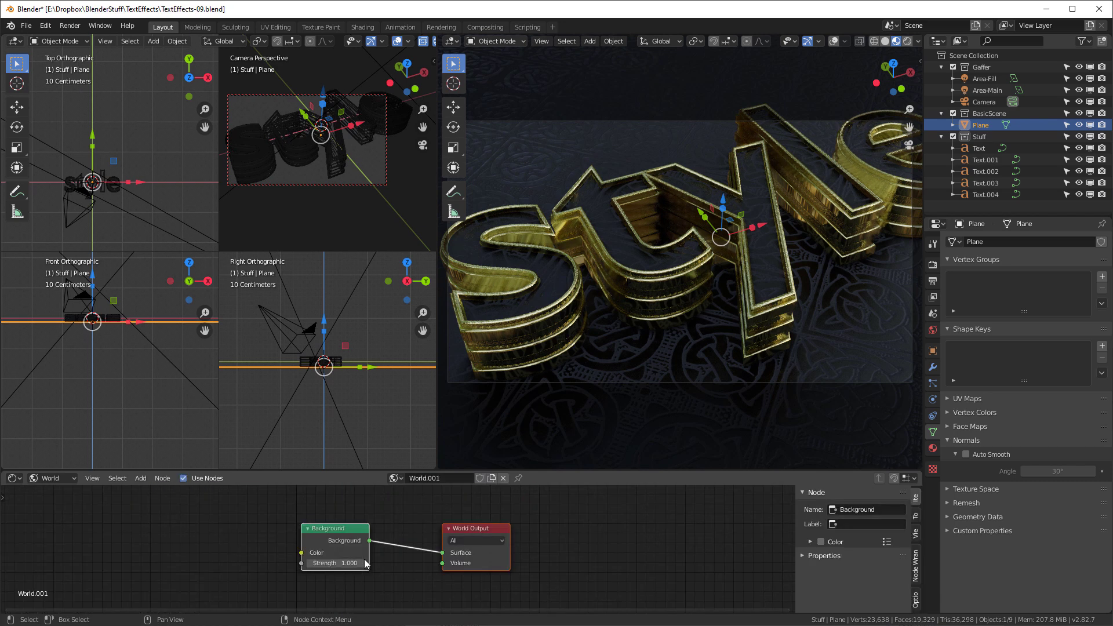
{"action": "left_click", "coordinate": [348, 552]}
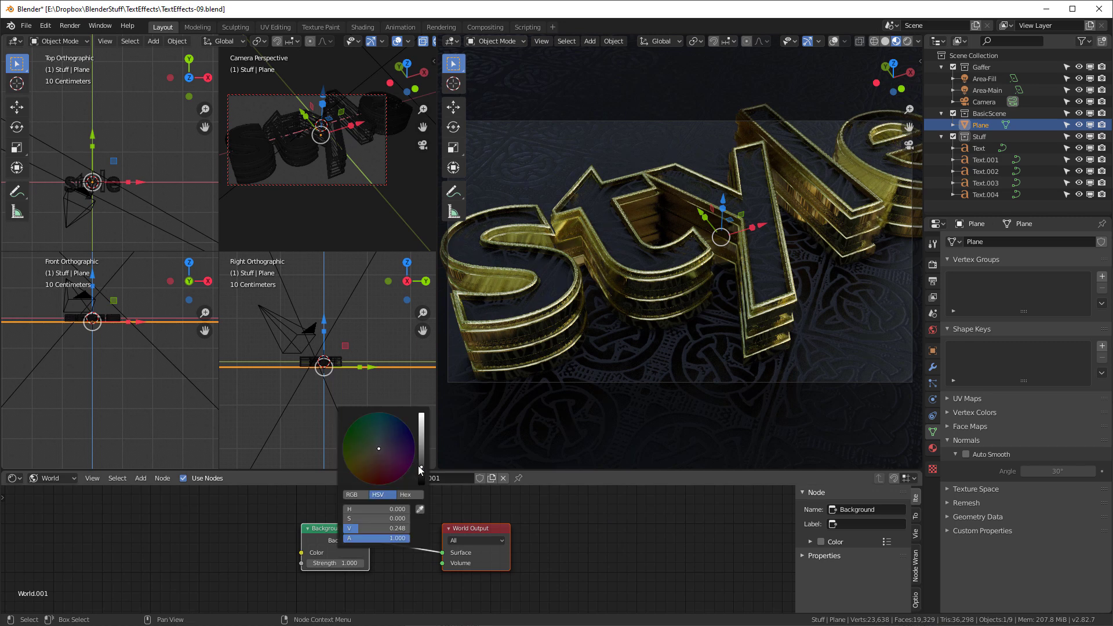
{"action": "left_click_drag", "start_coordinate": [419, 465], "coordinate": [420, 485]}
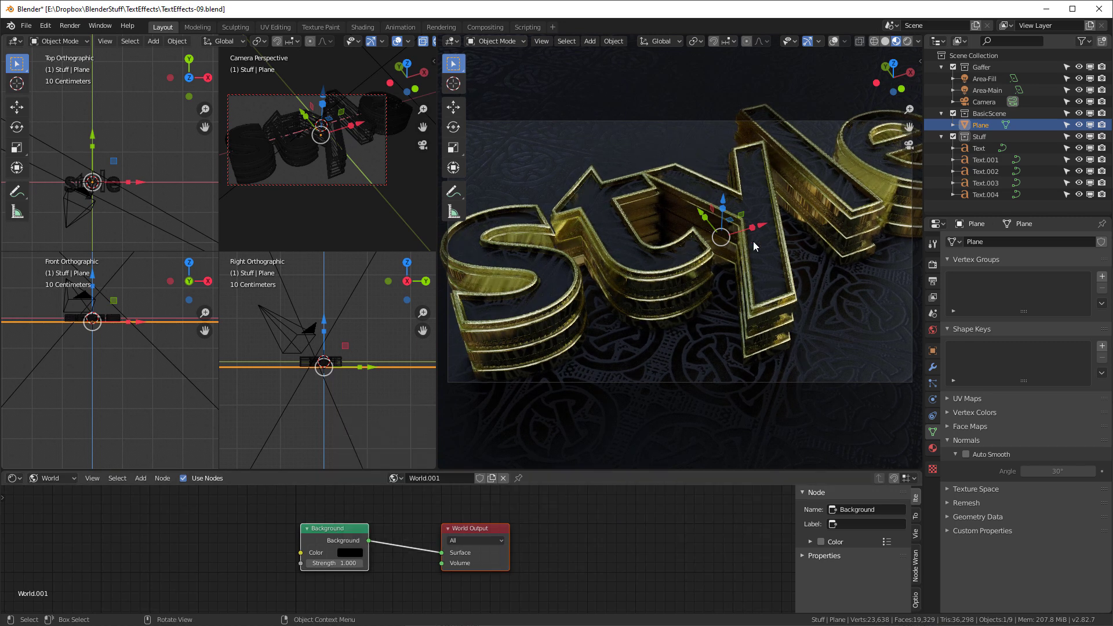
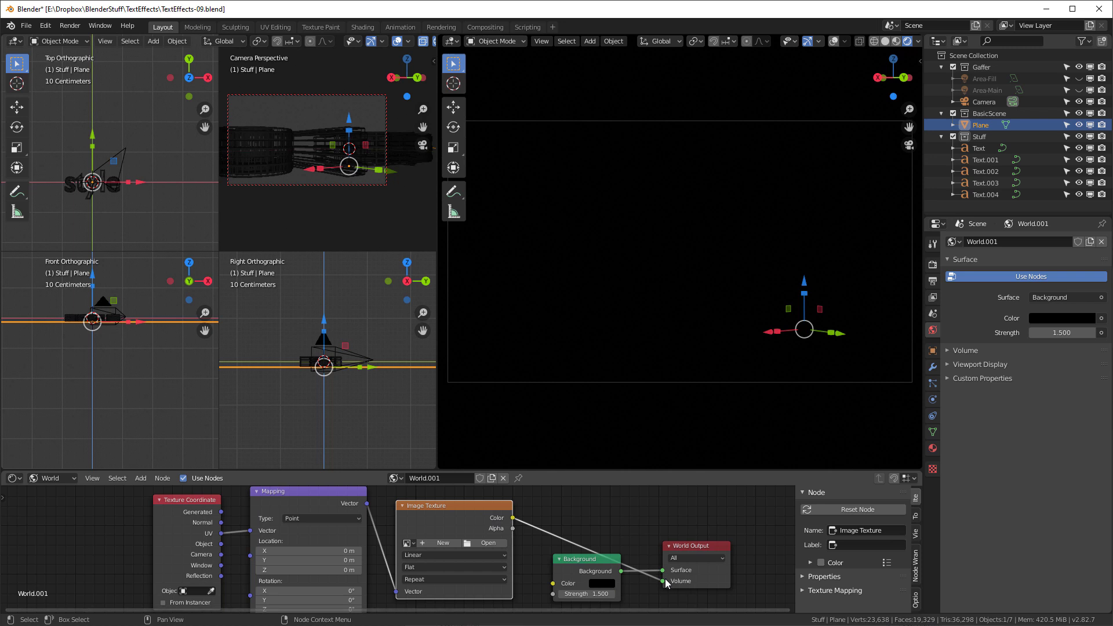
Step: Disconnect the texture from the World Output volume and delete the Texture Coordinate, Mapping and Image Texture nodes
{"action": "left_click_drag", "start_coordinate": [663, 582], "coordinate": [583, 531]}
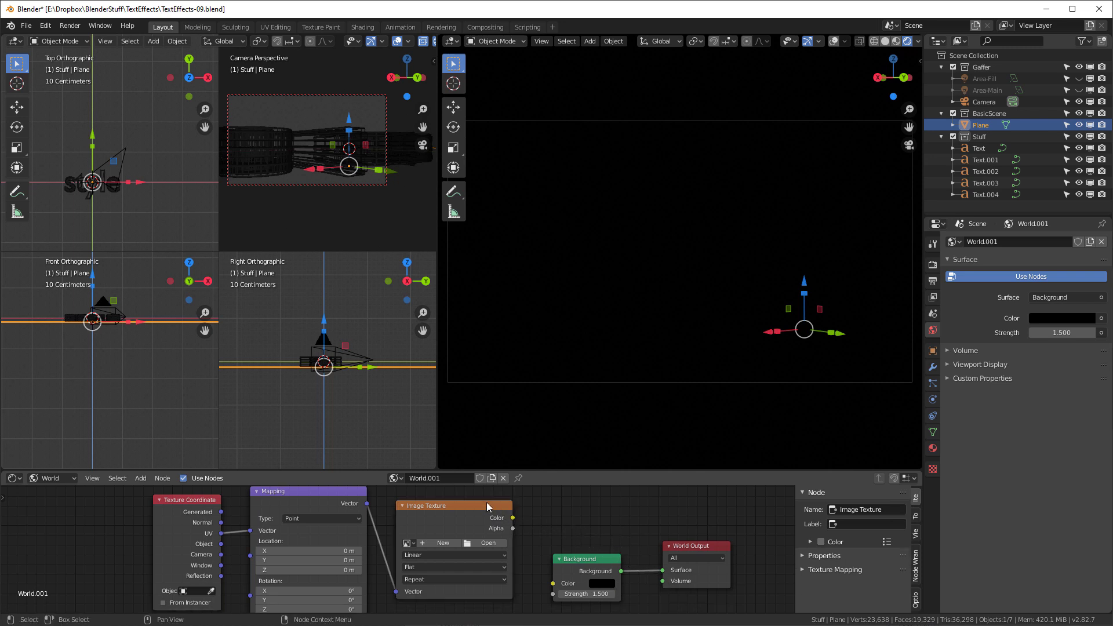
{"action": "left_click", "coordinate": [203, 500]}
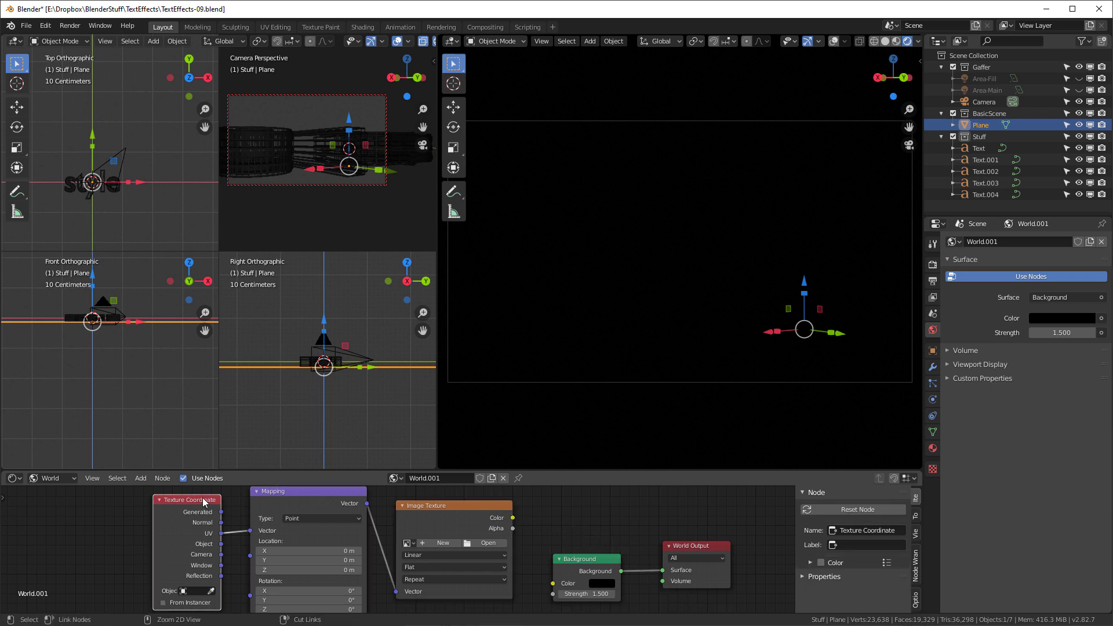
{"action": "key", "text": "x"}
{"action": "left_click", "coordinate": [322, 499]}
{"action": "key", "text": "x"}
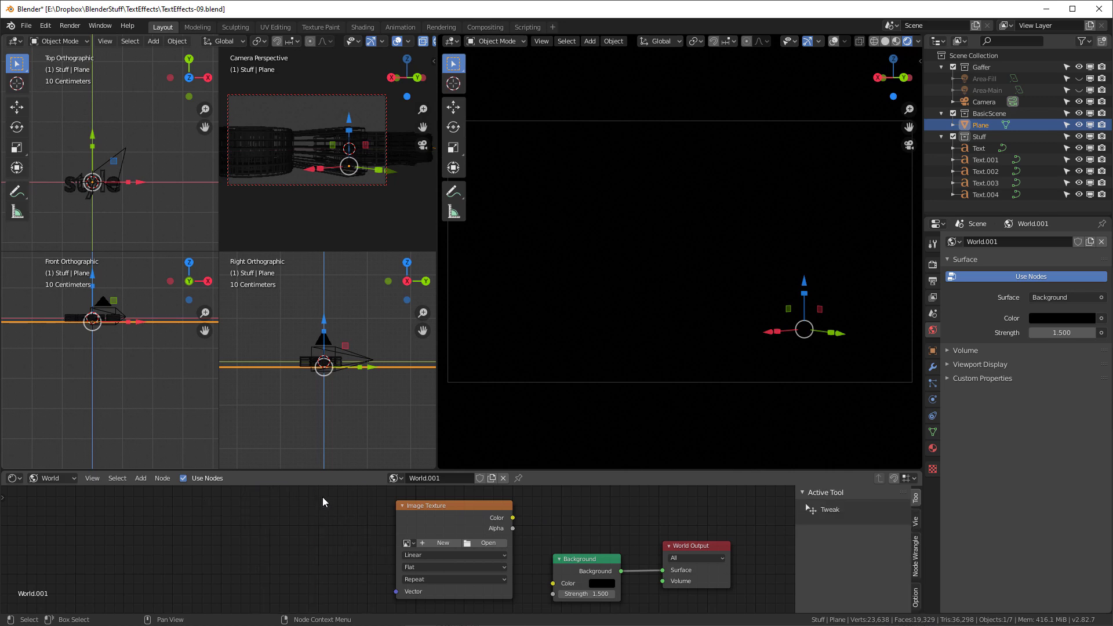
{"action": "left_click", "coordinate": [486, 506]}
{"action": "key", "text": "x"}
Step: Add an Environment Texture setup with Mapping and Texture Coordinate nodes to the Background node and space it clear of that node
{"action": "left_click", "coordinate": [586, 561]}
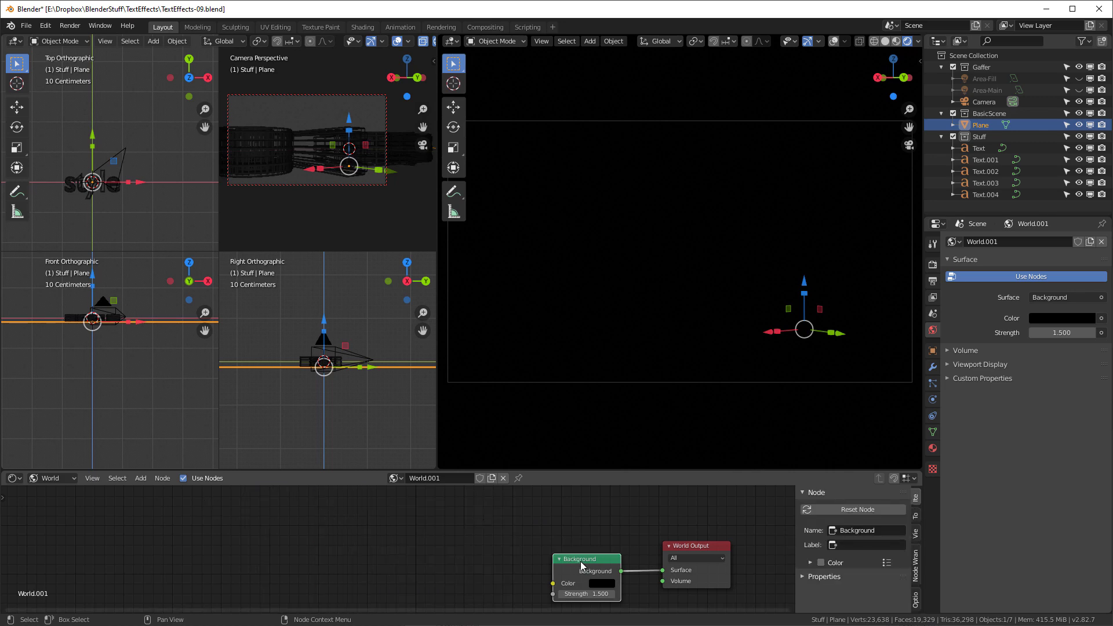
{"action": "key", "text": "ctrl+t"}
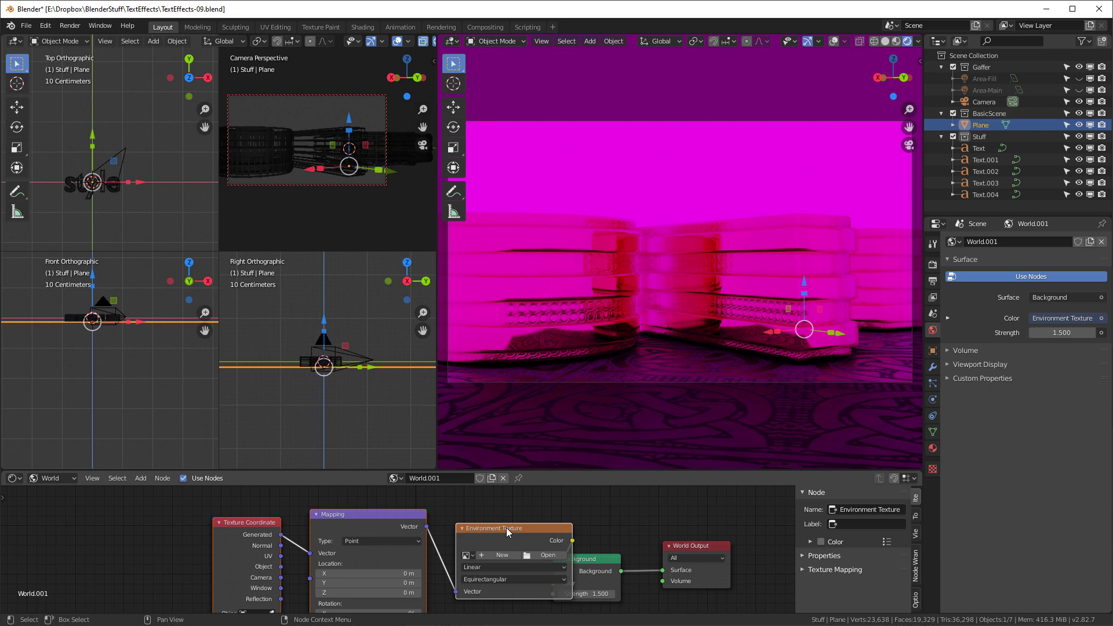
{"action": "left_click_drag", "start_coordinate": [506, 528], "coordinate": [408, 521]}
Step: Load the studio.exr image from the Blender folder inside HDRI into the Environment Texture node
{"action": "left_click", "coordinate": [445, 550]}
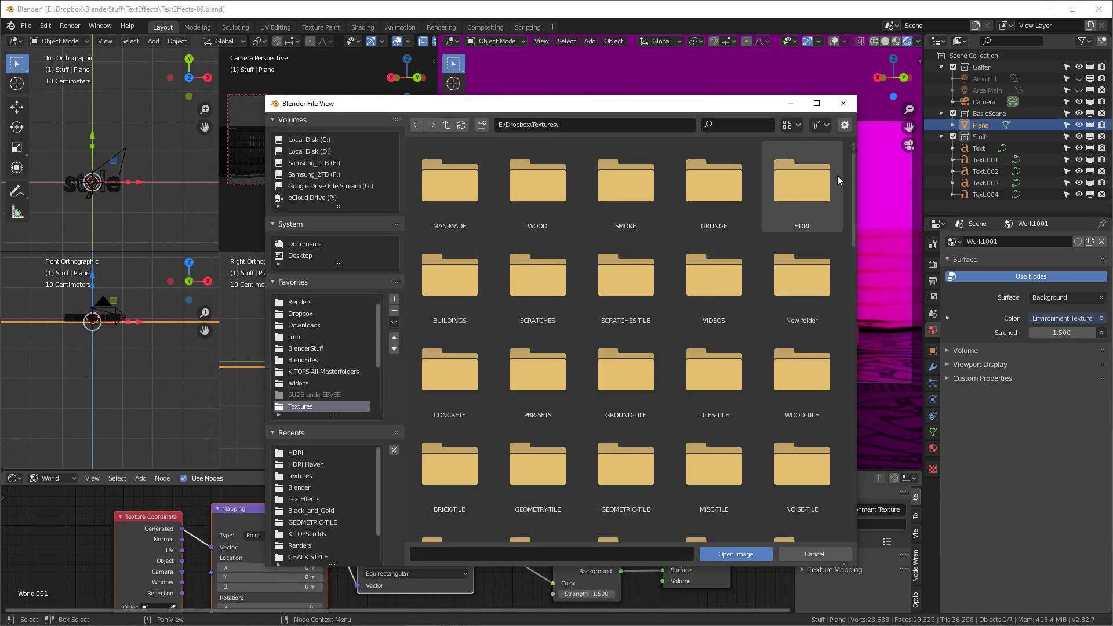
{"action": "double_click", "coordinate": [802, 183]}
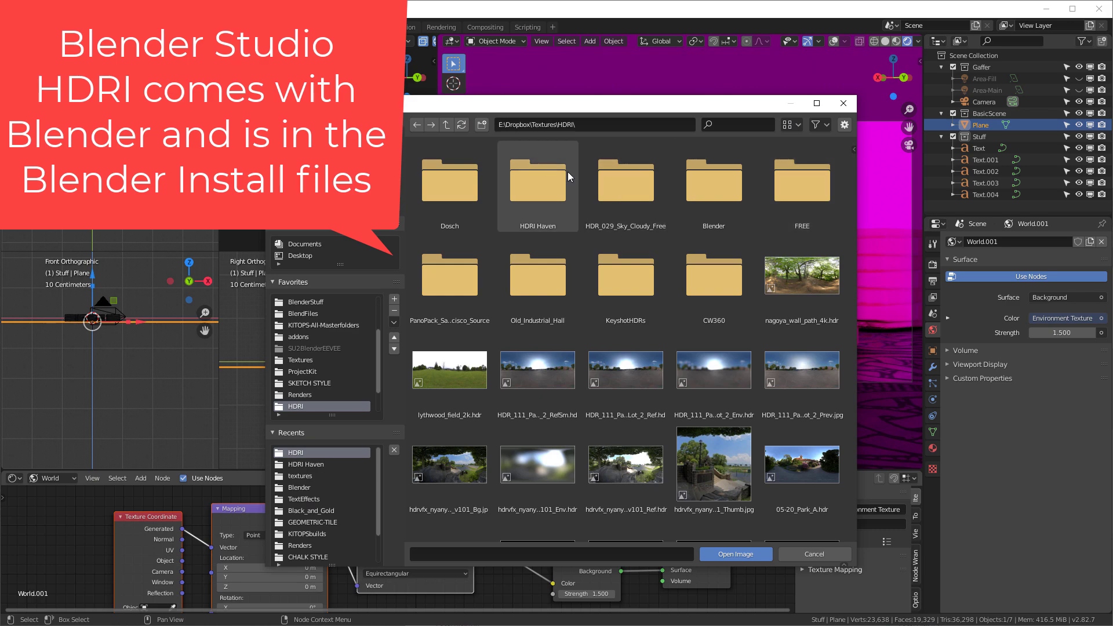
{"action": "double_click", "coordinate": [721, 182]}
{"action": "double_click", "coordinate": [444, 276]}
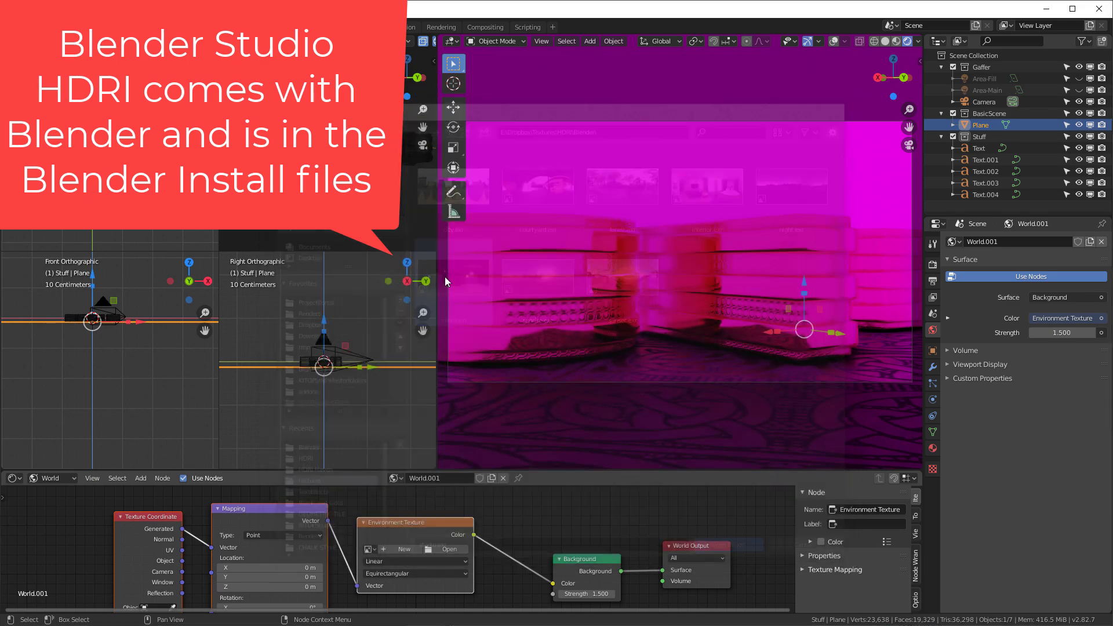
{"action": "middle_click_drag", "start_coordinate": [712, 235], "coordinate": [650, 220]}
Step: Enlarge the World node editor area so the whole node tree has more working room
{"action": "scroll", "coordinate": [542, 554], "scroll_direction": "down", "scroll_amount": 5}
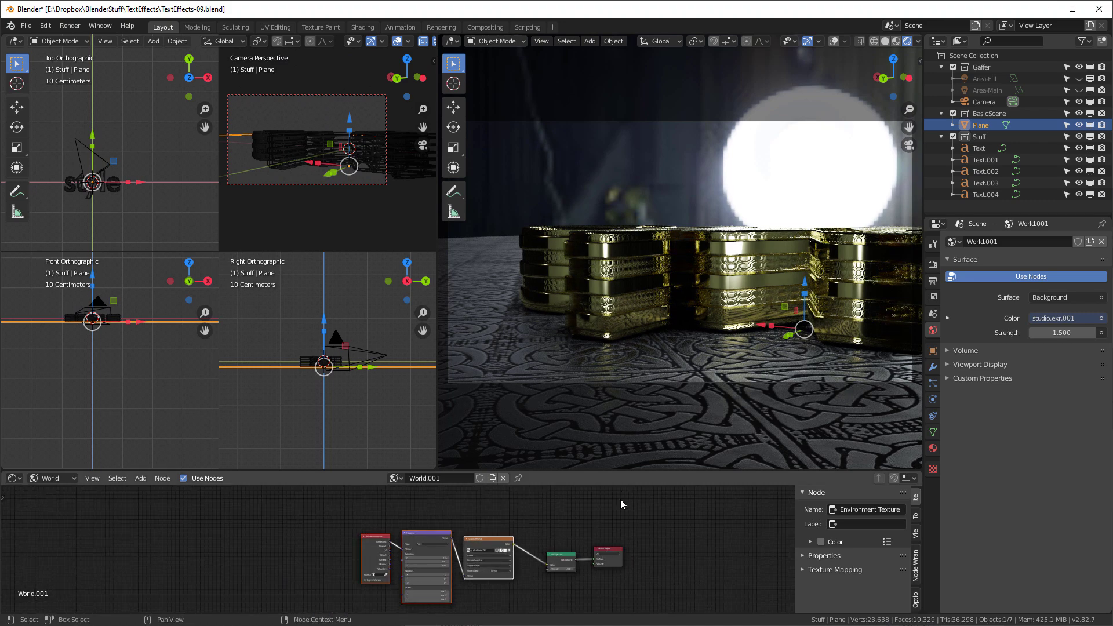
{"action": "left_click_drag", "start_coordinate": [615, 471], "coordinate": [556, 284]}
{"action": "scroll", "coordinate": [537, 391], "scroll_direction": "up", "scroll_amount": 4}
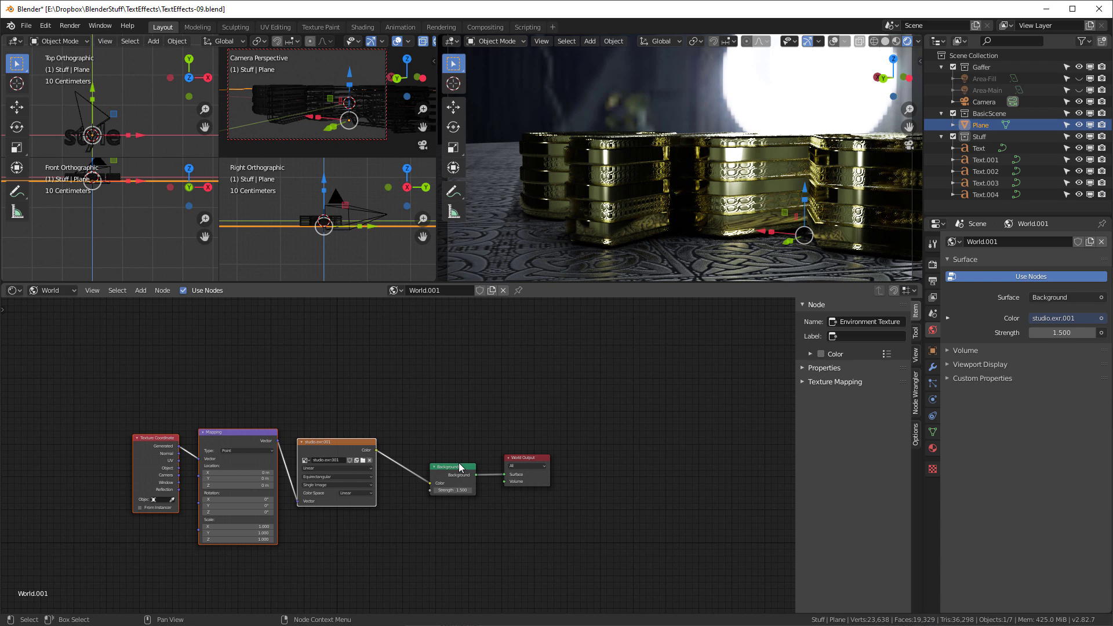
Step: Duplicate the Background node below the original and combine both through a Mix Shader feeding the World Output surface
{"action": "left_click", "coordinate": [459, 466]}
{"action": "key", "text": "shift+d"}
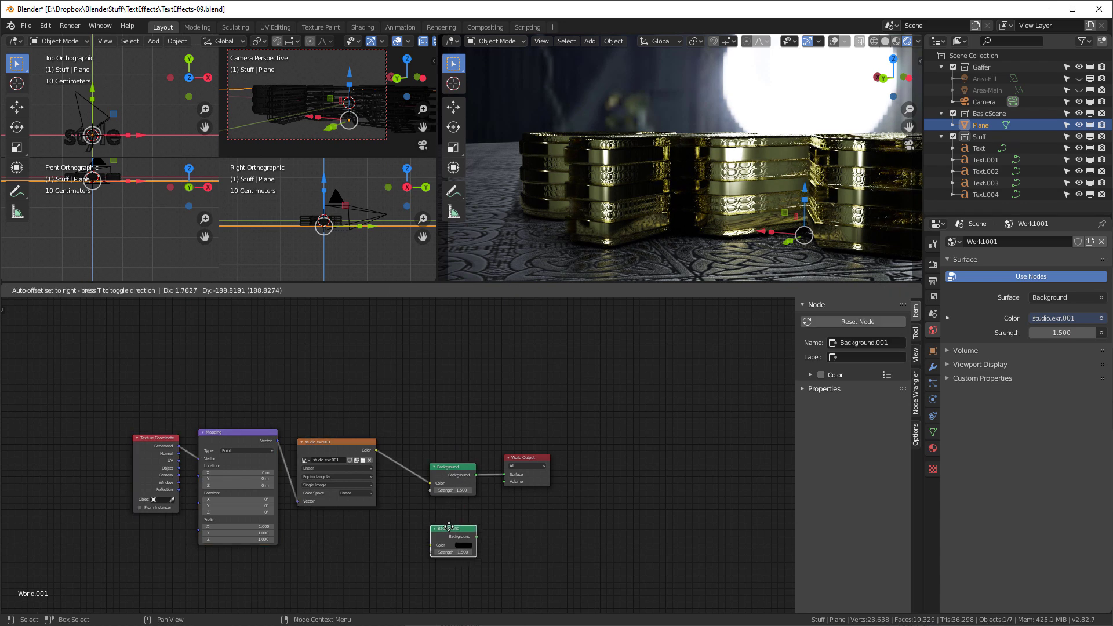
{"action": "left_click", "coordinate": [441, 511]}
{"action": "left_click", "coordinate": [455, 474]}
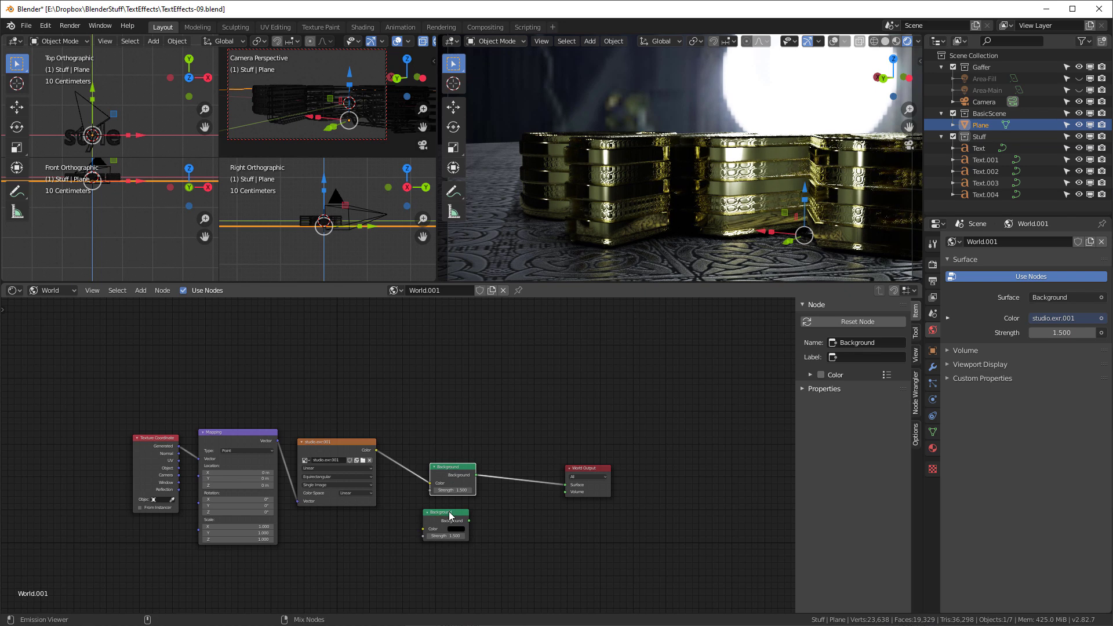
{"action": "right_click_drag", "start_coordinate": [453, 474], "coordinate": [451, 527], "text": "ctrl+shift"}
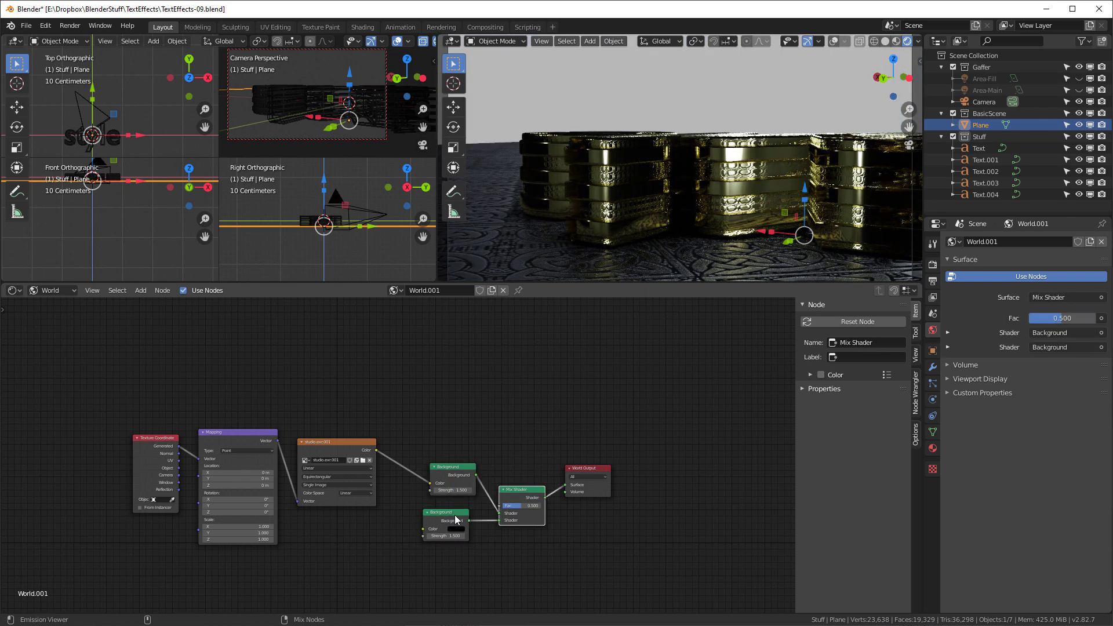
{"action": "left_click_drag", "start_coordinate": [512, 492], "coordinate": [509, 467]}
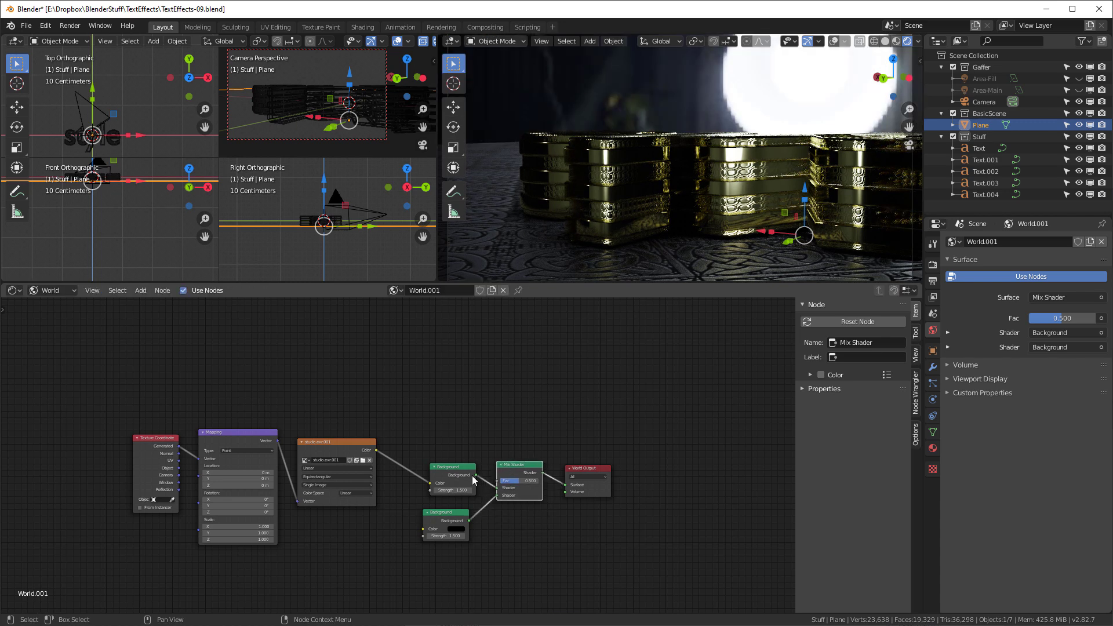
Step: Add a Light Path node above the world node tree and connect its Is Camera Ray output to the Mix Shader's Fac
{"action": "scroll", "coordinate": [458, 533], "scroll_direction": "up", "scroll_amount": 1}
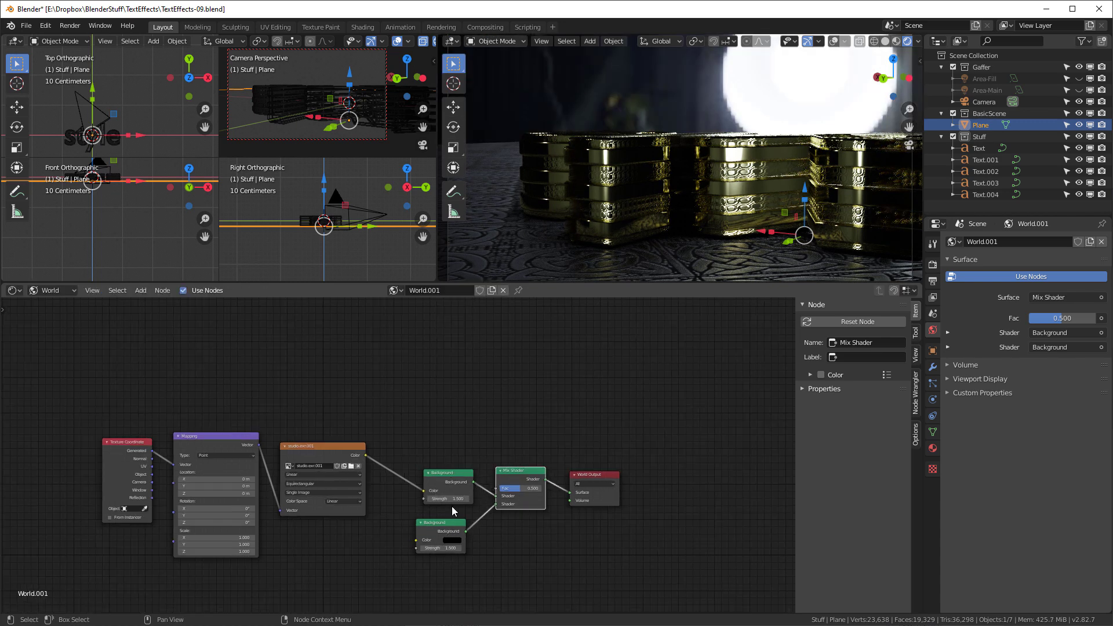
{"action": "left_click", "coordinate": [390, 362]}
{"action": "key", "text": "shift+a"}
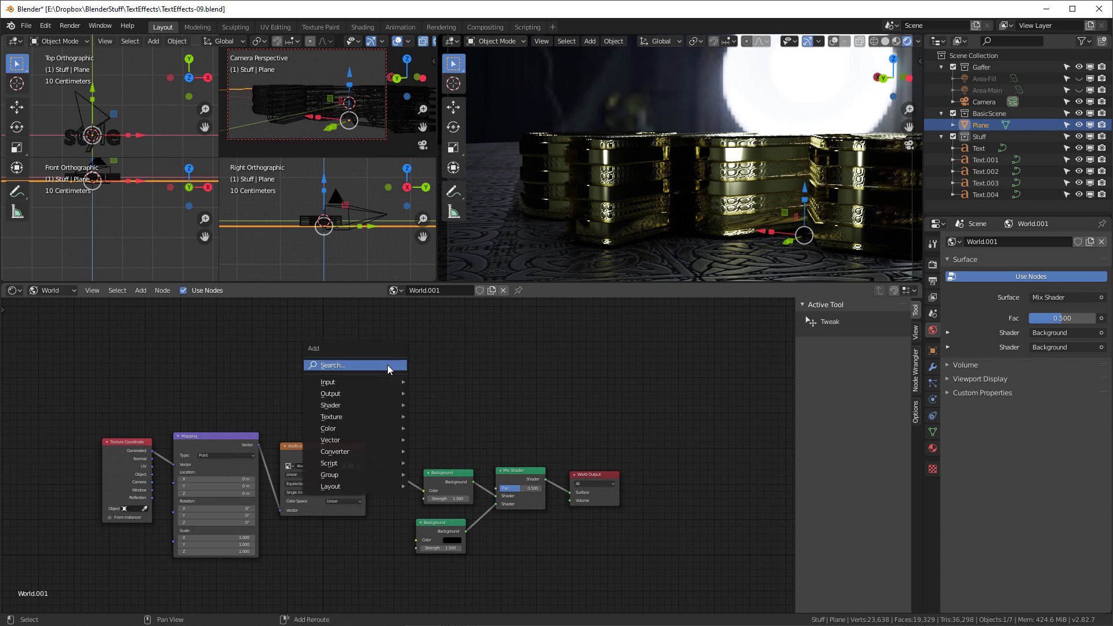
{"action": "left_click", "coordinate": [387, 363]}
{"action": "type", "text": "Li"}
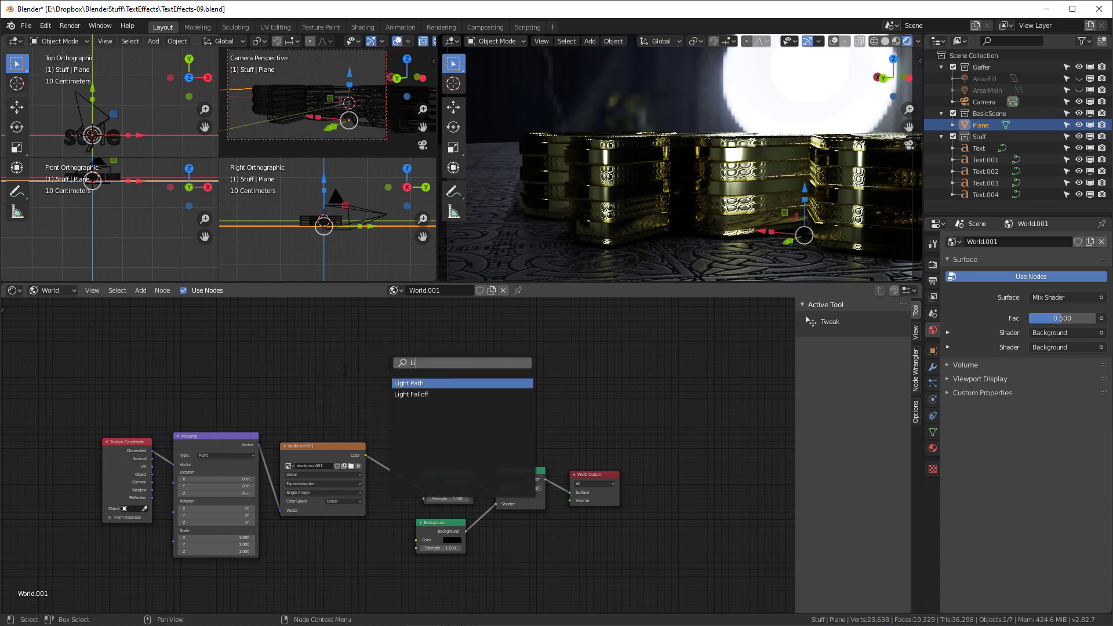
{"action": "type", "text": "gh"}
{"action": "key", "text": "Return"}
{"action": "left_click", "coordinate": [393, 344]}
{"action": "scroll", "coordinate": [433, 360], "scroll_direction": "up", "scroll_amount": 2}
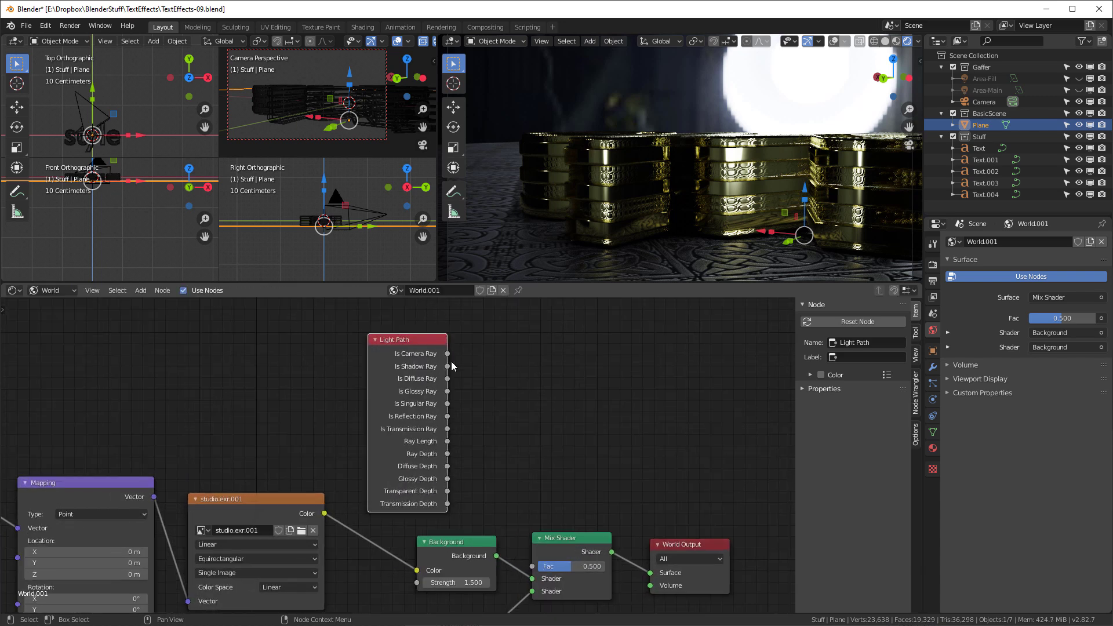
{"action": "left_click_drag", "start_coordinate": [446, 354], "coordinate": [533, 567]}
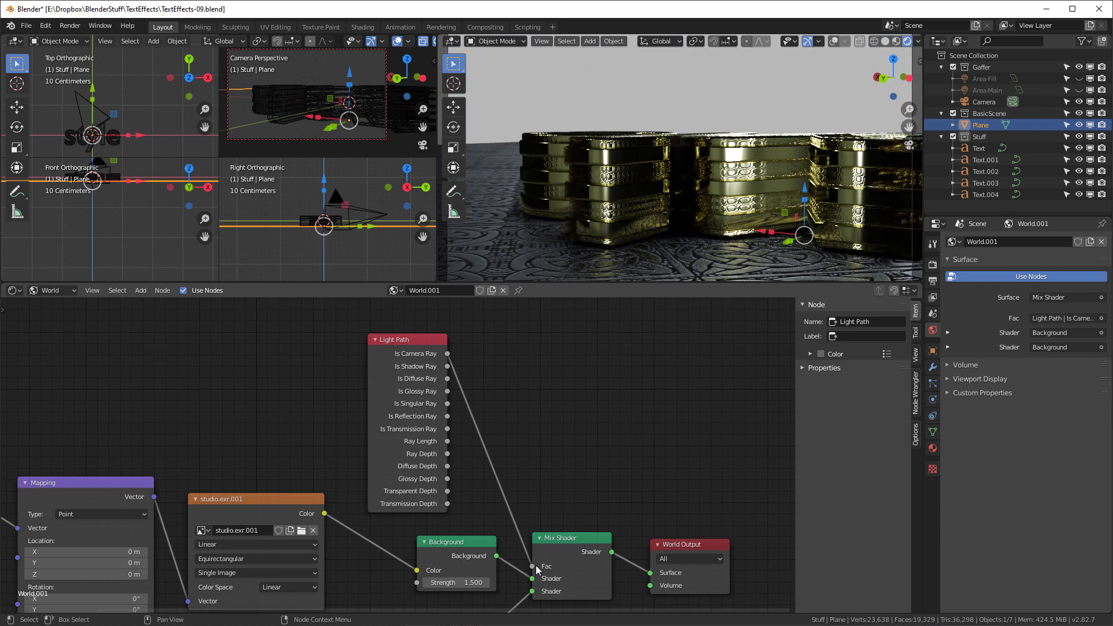
Step: Set the strength of the Background node fed by the studio.exr environment texture to 1
{"action": "scroll", "coordinate": [464, 539], "scroll_direction": "down", "scroll_amount": 3}
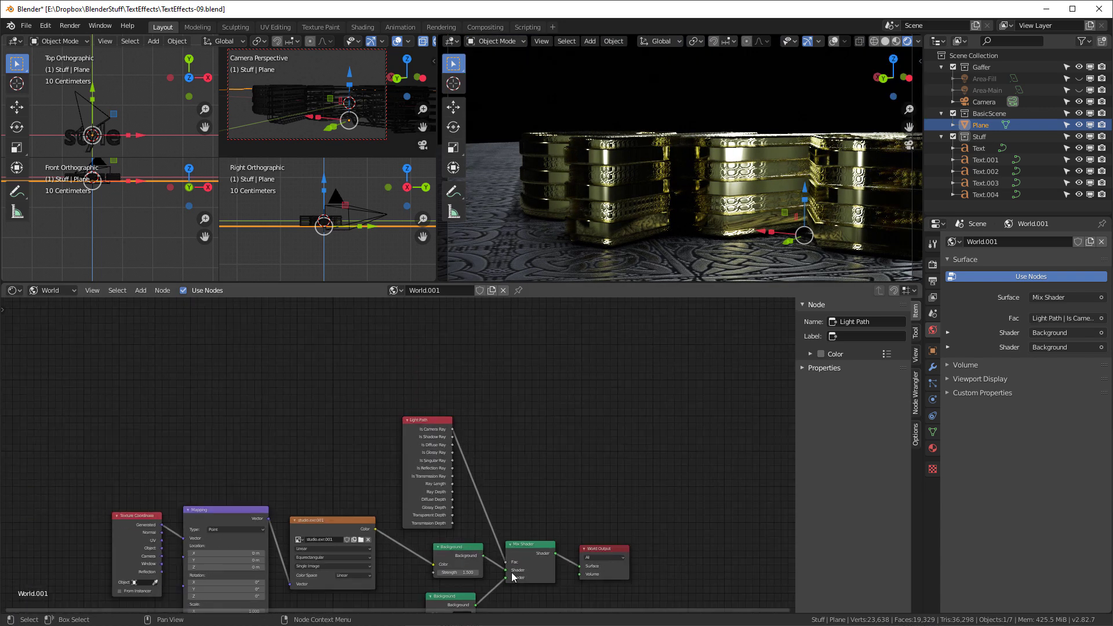
{"action": "middle_click_drag", "start_coordinate": [512, 572], "coordinate": [510, 504]}
{"action": "scroll", "coordinate": [464, 552], "scroll_direction": "up", "scroll_amount": 2}
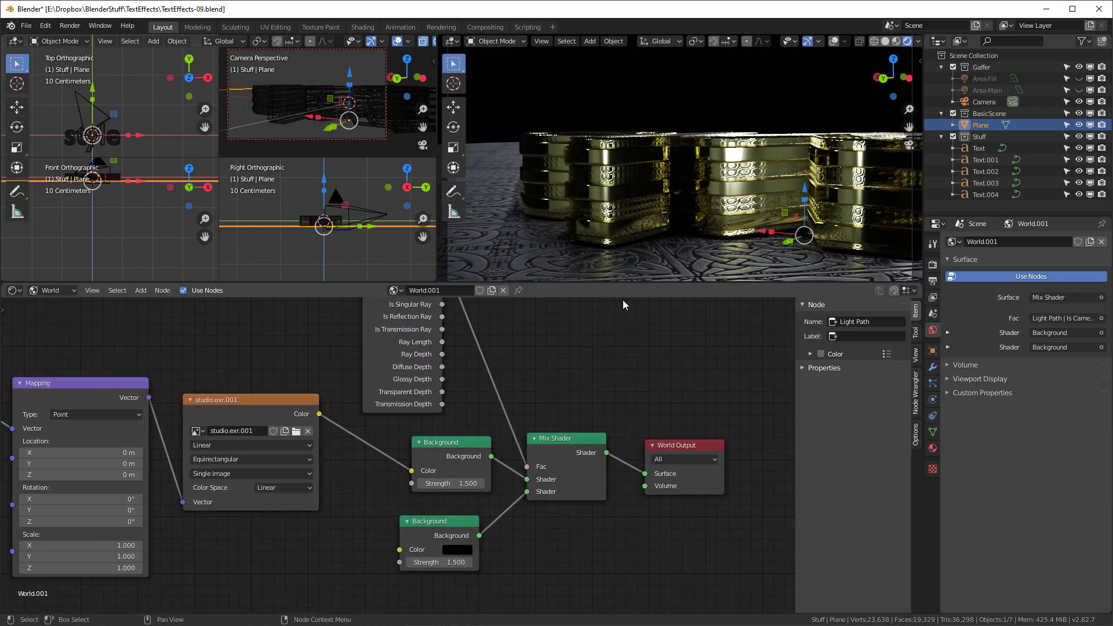
{"action": "middle_click_drag", "start_coordinate": [576, 364], "coordinate": [542, 443]}
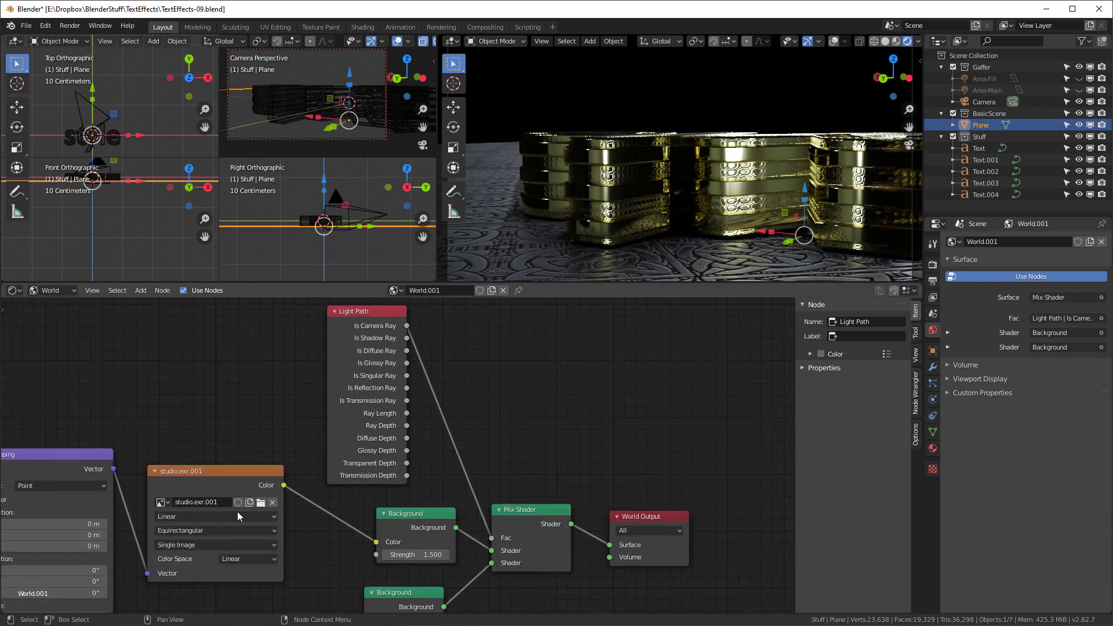
{"action": "left_click", "coordinate": [428, 555]}
{"action": "type", "text": "1"}
{"action": "key", "text": "Return"}
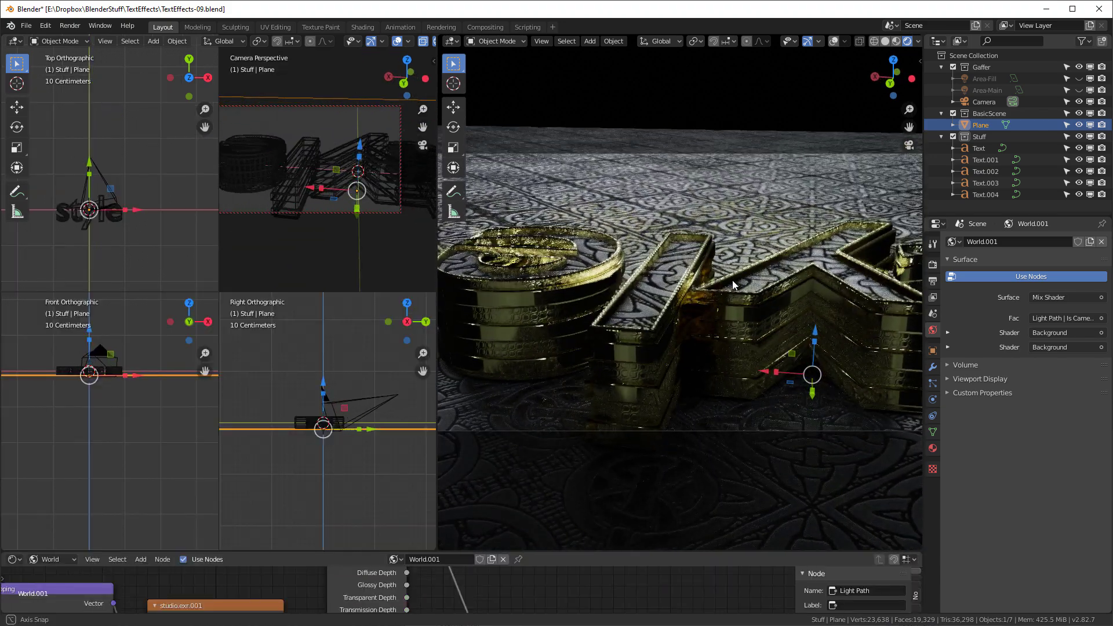
Step: Make the hidden Area-Fill light visible, select it and frame it in the right and top orthographic views
{"action": "middle_click_drag", "start_coordinate": [732, 280], "coordinate": [294, 333]}
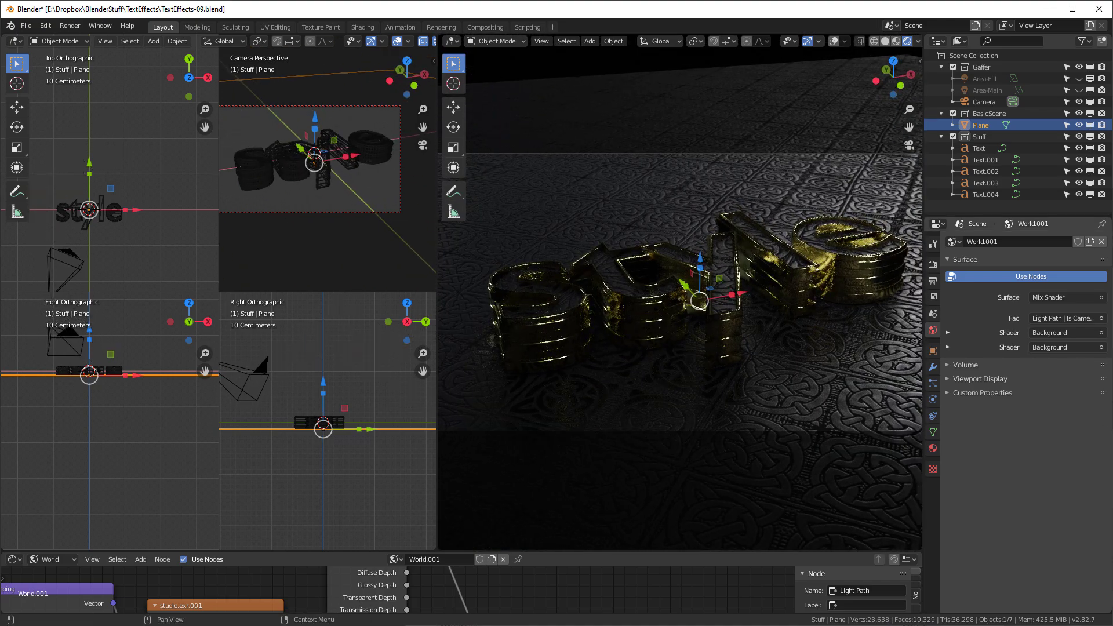
{"action": "left_click", "coordinate": [1079, 78]}
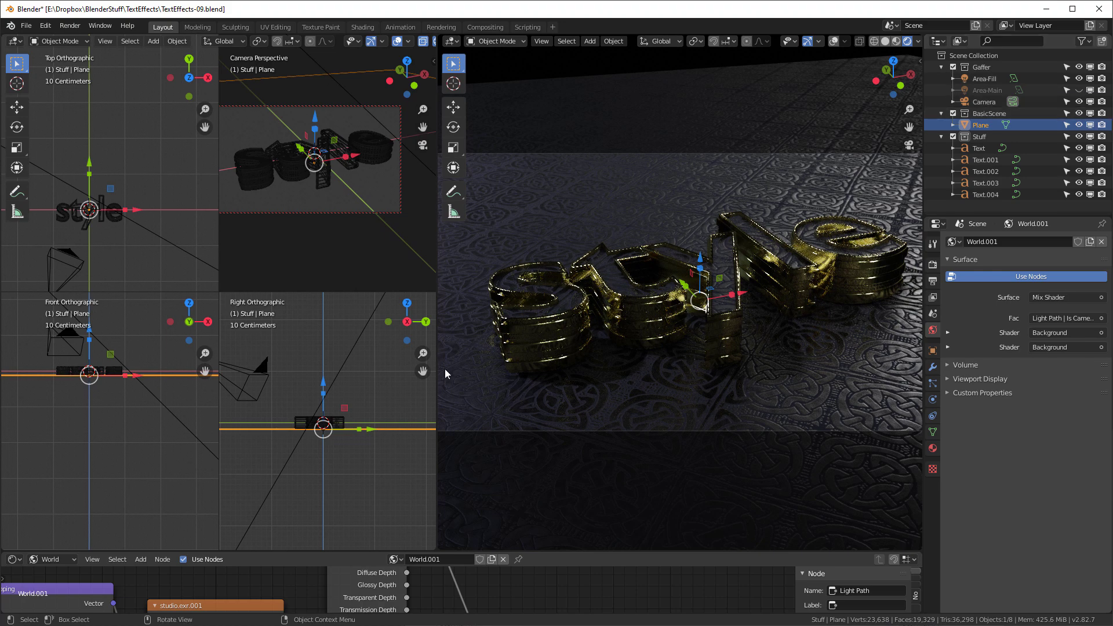
{"action": "left_click", "coordinate": [383, 318]}
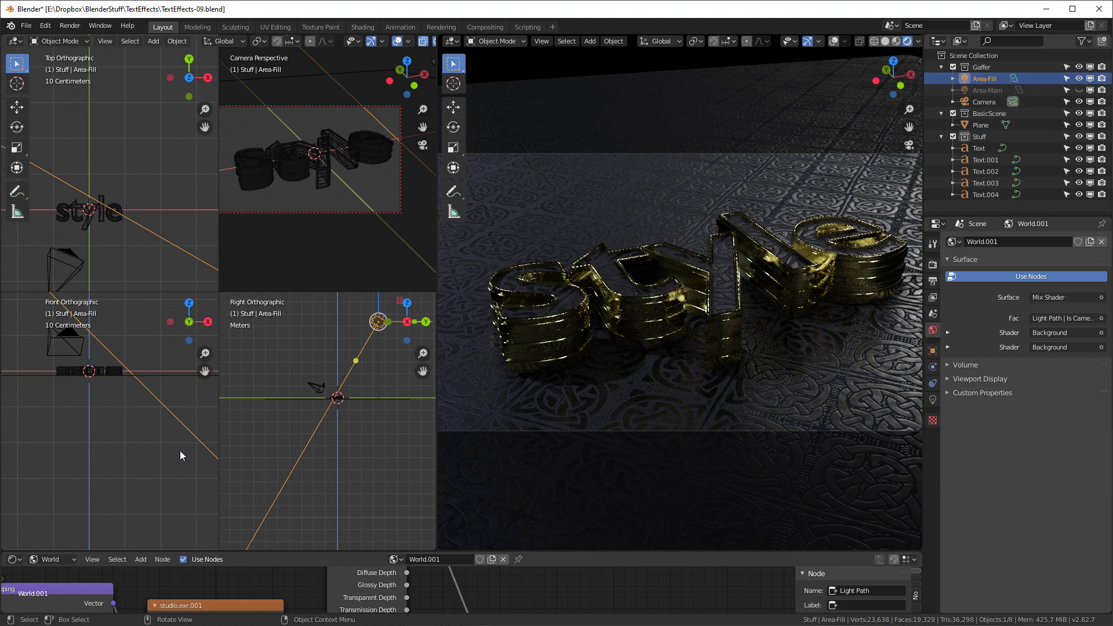
{"action": "key", "text": "KP_Decimal"}
{"action": "scroll", "coordinate": [326, 358], "scroll_direction": "down", "scroll_amount": 3}
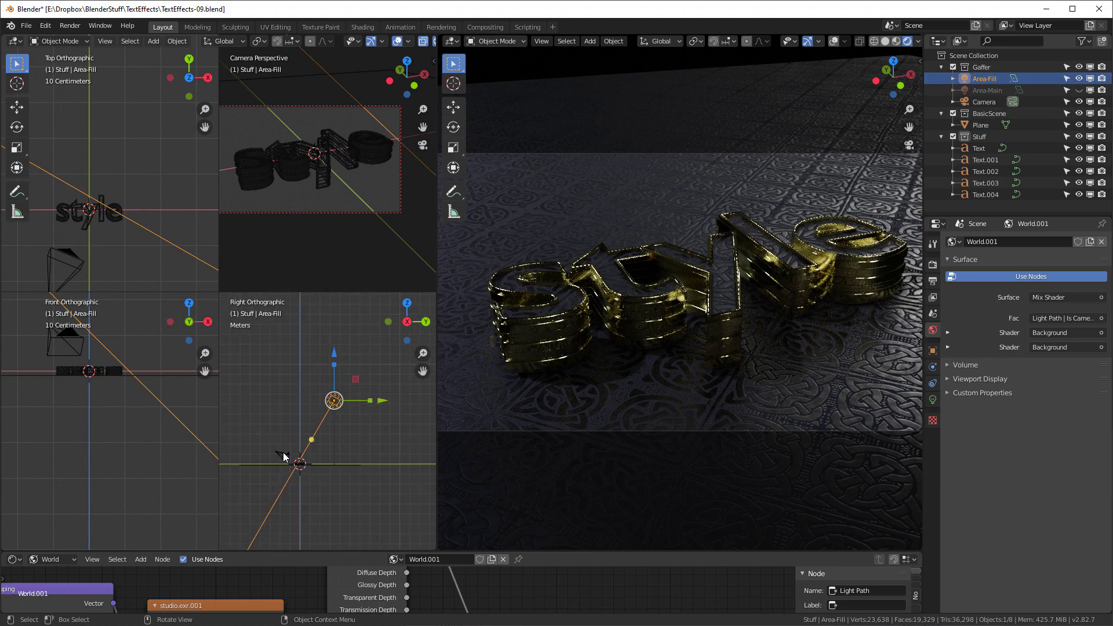
{"action": "key", "text": "KP_Decimal"}
{"action": "scroll", "coordinate": [93, 256], "scroll_direction": "down", "scroll_amount": 5}
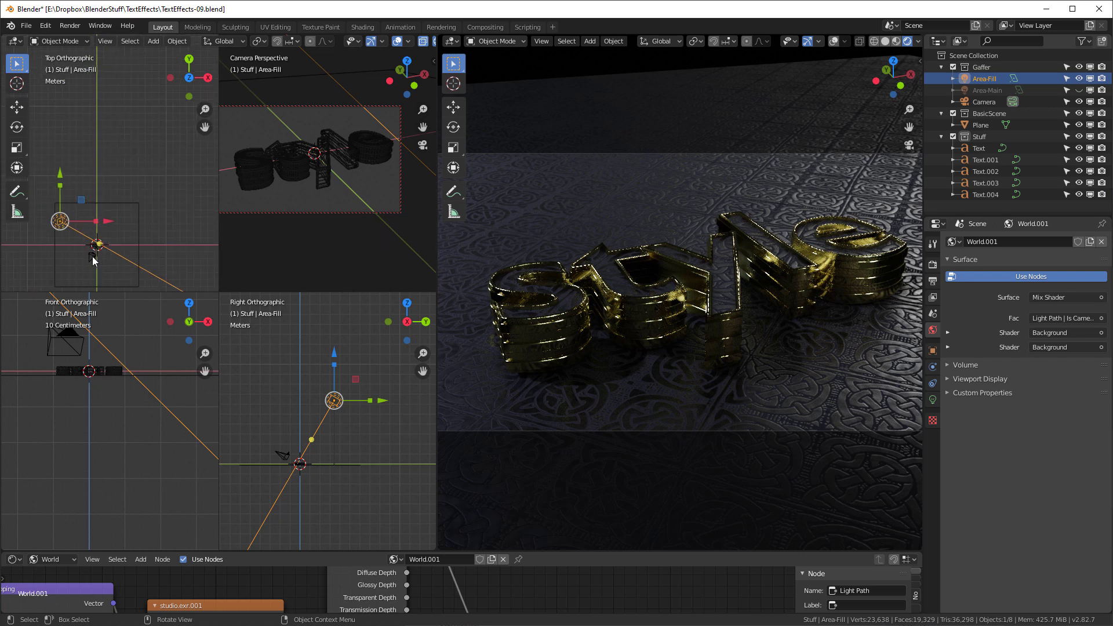
{"action": "scroll", "coordinate": [130, 222], "scroll_direction": "up", "scroll_amount": 3}
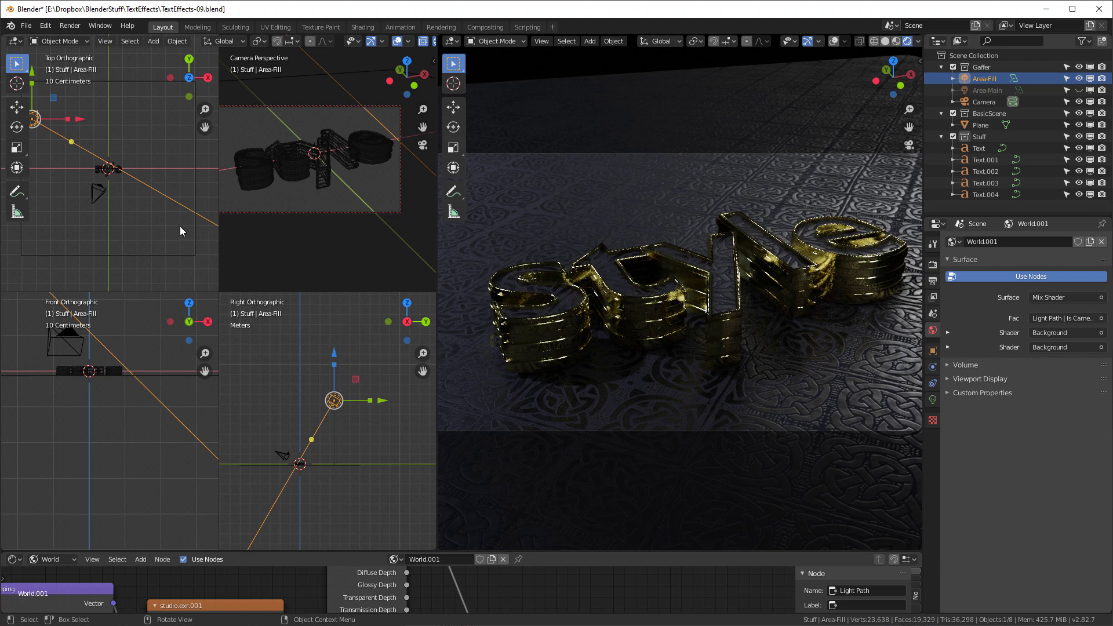
Step: Move the Area-Fill light about 1.95 m in X and -1.6 m in Y, and lower it closer to the text
{"action": "scroll", "coordinate": [179, 226], "scroll_direction": "down", "scroll_amount": 3}
{"action": "left_click_drag", "start_coordinate": [95, 164], "coordinate": [112, 174]}
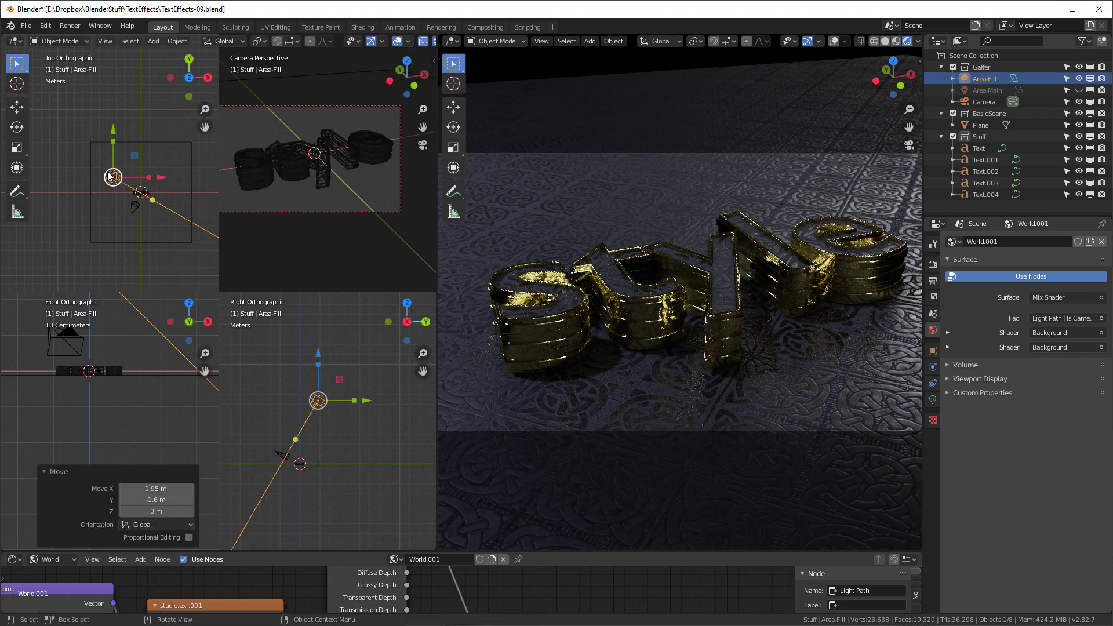
{"action": "key", "text": "g"}
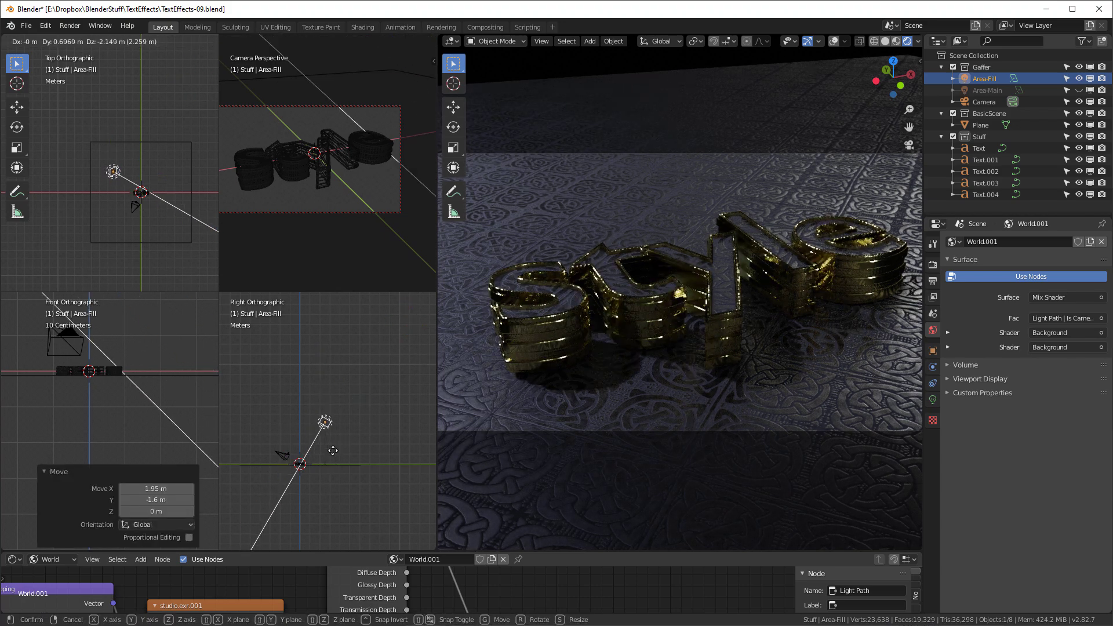
{"action": "left_click", "coordinate": [335, 451]}
{"action": "middle_click_drag", "start_coordinate": [112, 367], "coordinate": [130, 418], "text": "shift"}
{"action": "key", "text": "g"}
{"action": "left_click", "coordinate": [92, 346]}
{"action": "left_click", "coordinate": [125, 471]}
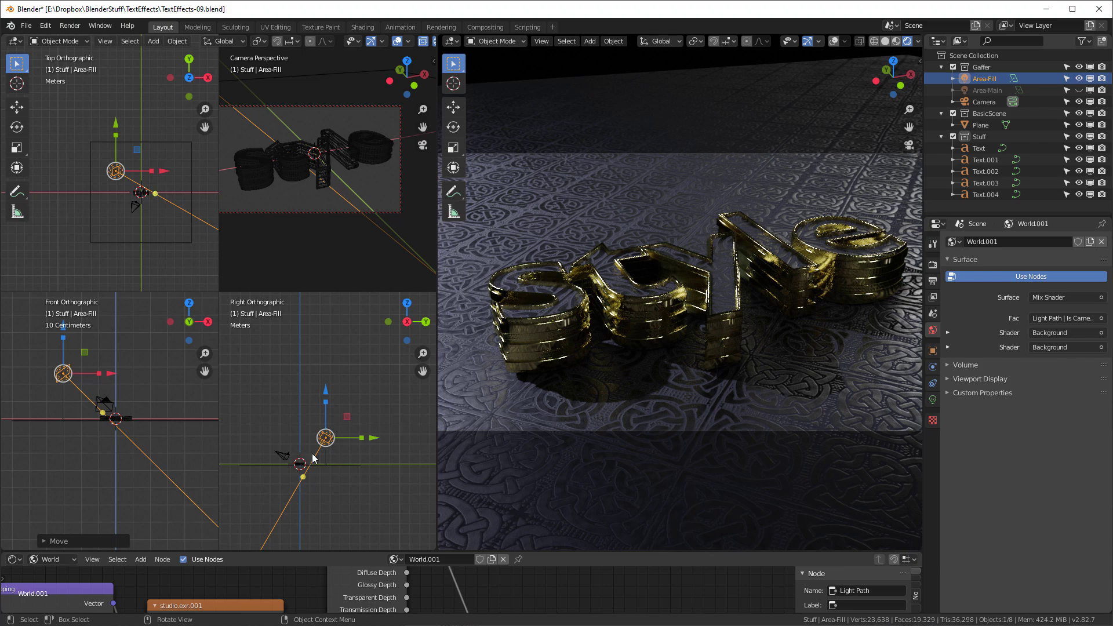
Step: Make the hidden Area-Main light visible and lower it toward the text in the right orthographic view
{"action": "left_click", "coordinate": [986, 90]}
{"action": "left_click", "coordinate": [1079, 90]}
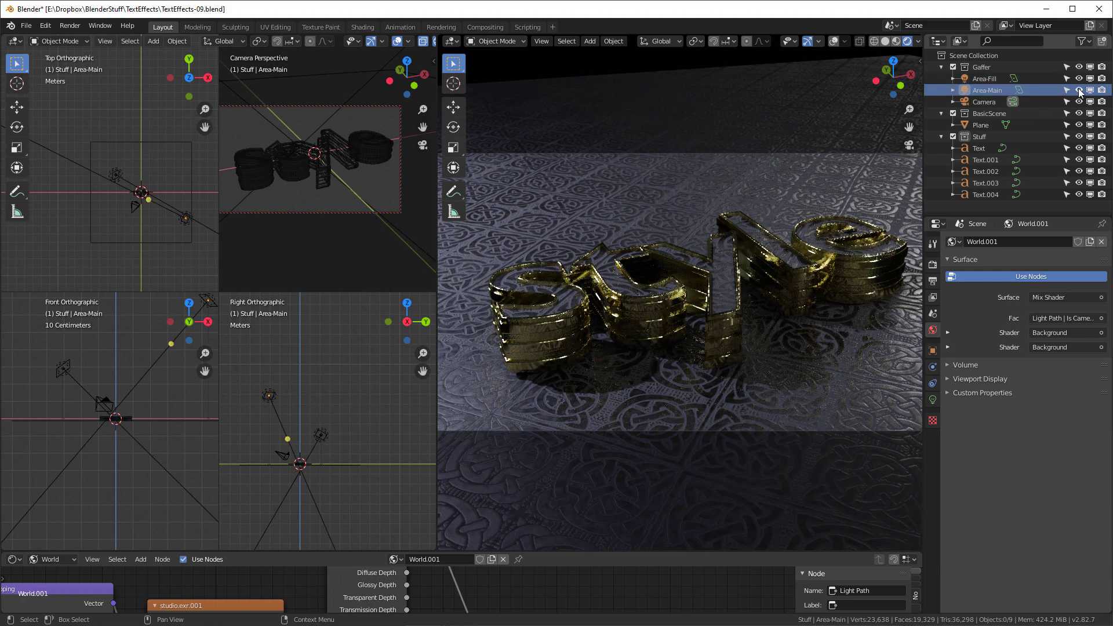
{"action": "left_click", "coordinate": [962, 93]}
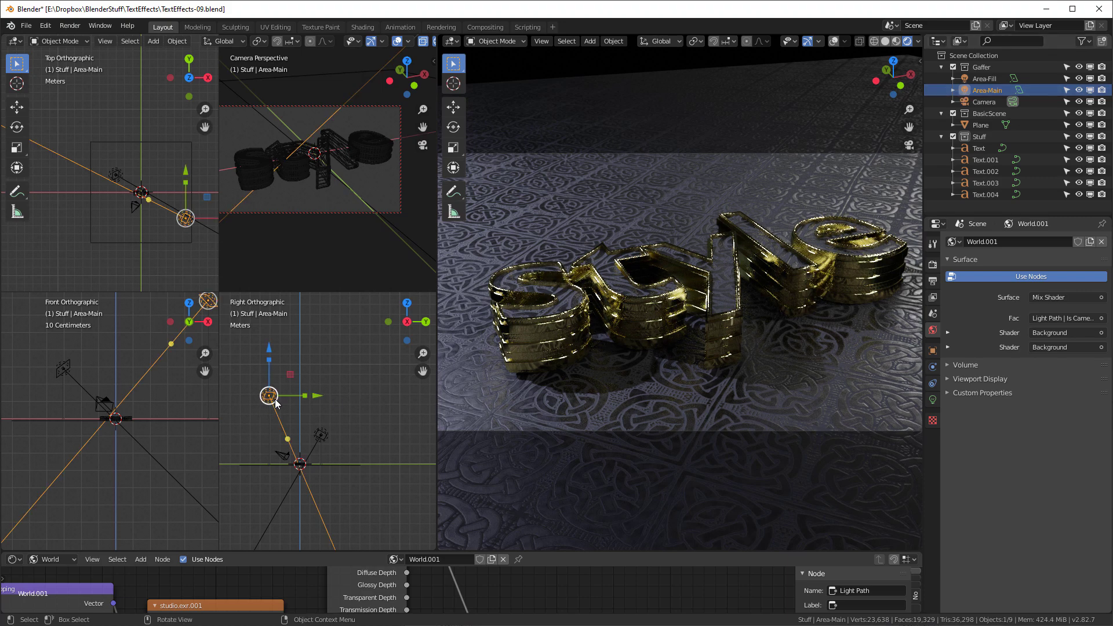
{"action": "left_click_drag", "start_coordinate": [276, 403], "coordinate": [283, 432]}
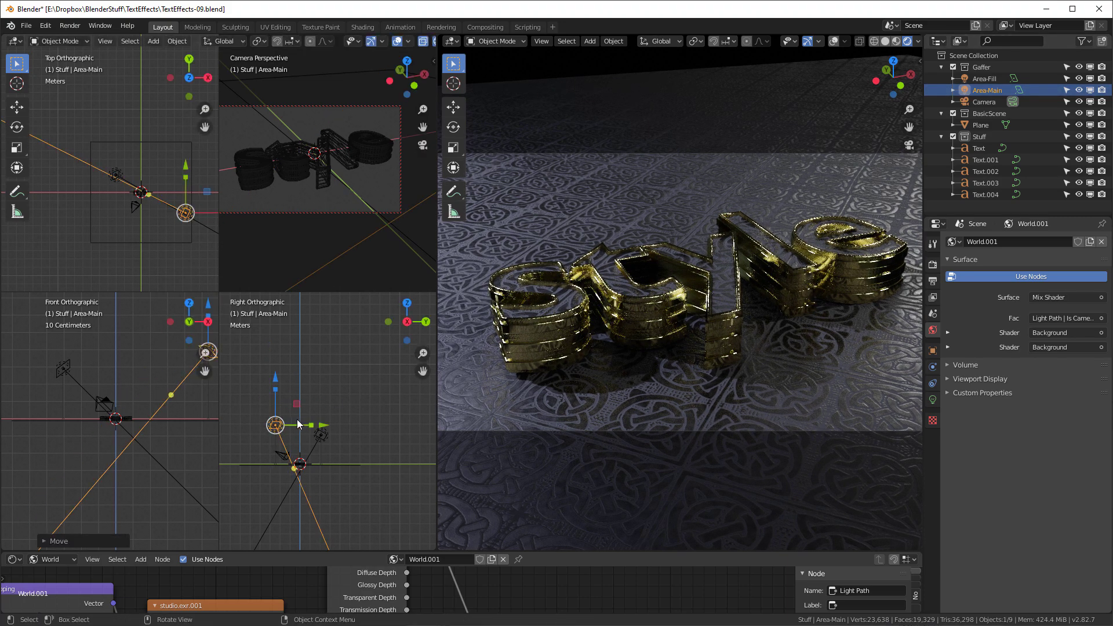
Step: Rotate the Area-Main light to aim at the text and move it closer to the letters in the front view
{"action": "key", "text": "r"}
{"action": "left_click", "coordinate": [198, 370]}
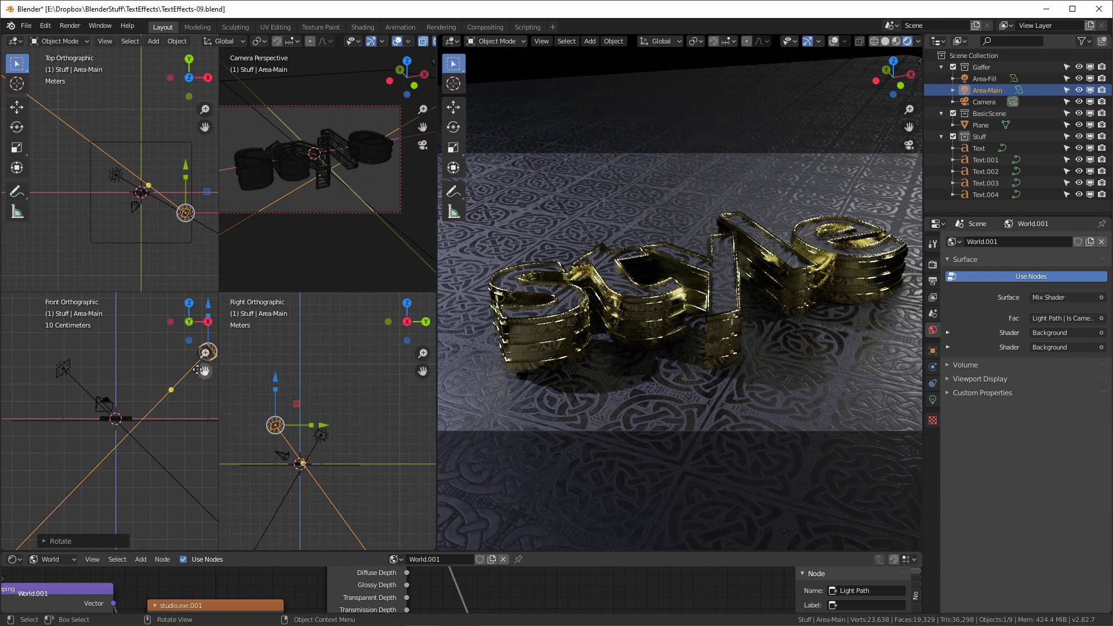
{"action": "key", "text": "r"}
{"action": "key", "text": "r"}
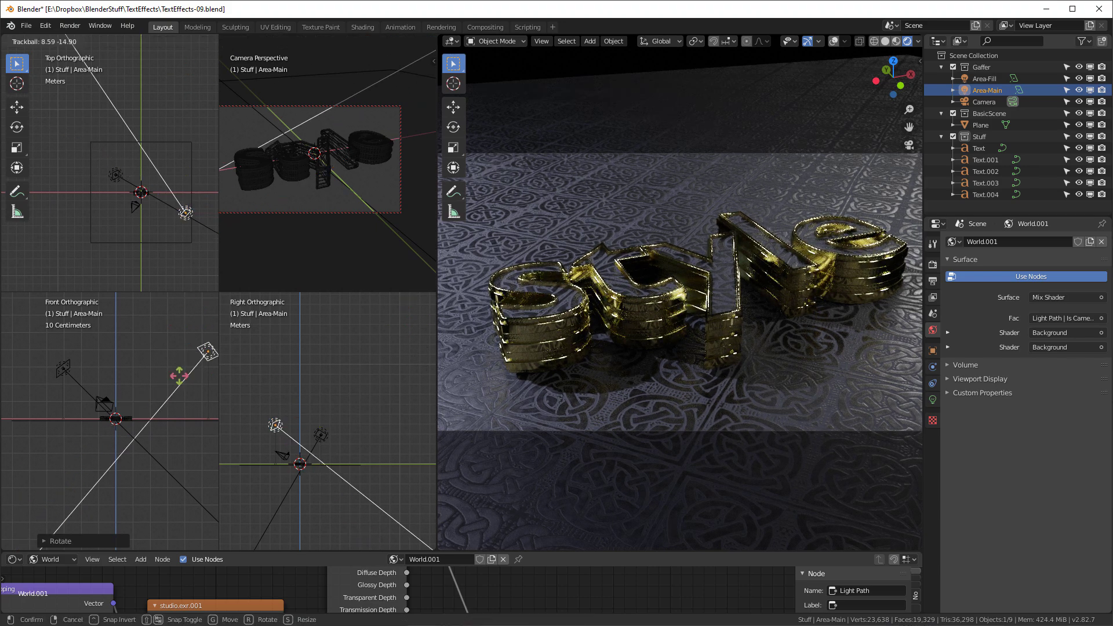
{"action": "key", "text": "Escape"}
{"action": "key", "text": "g"}
{"action": "left_click", "coordinate": [146, 325]}
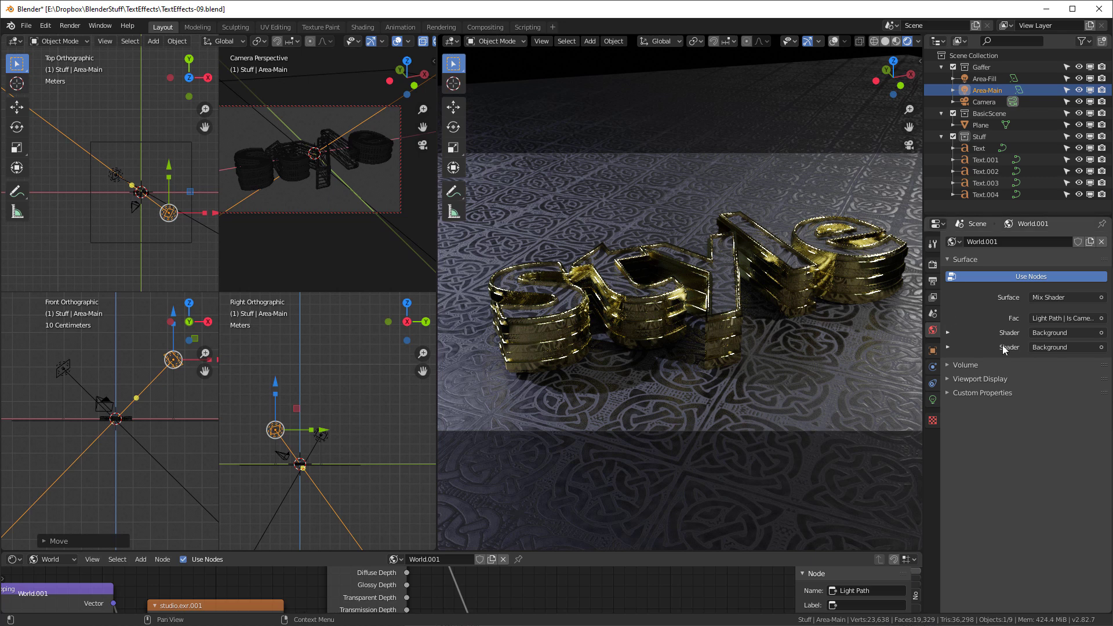
Step: Set the power of both the Area-Main and Area-Fill lights to 250 W
{"action": "left_click", "coordinate": [933, 401]}
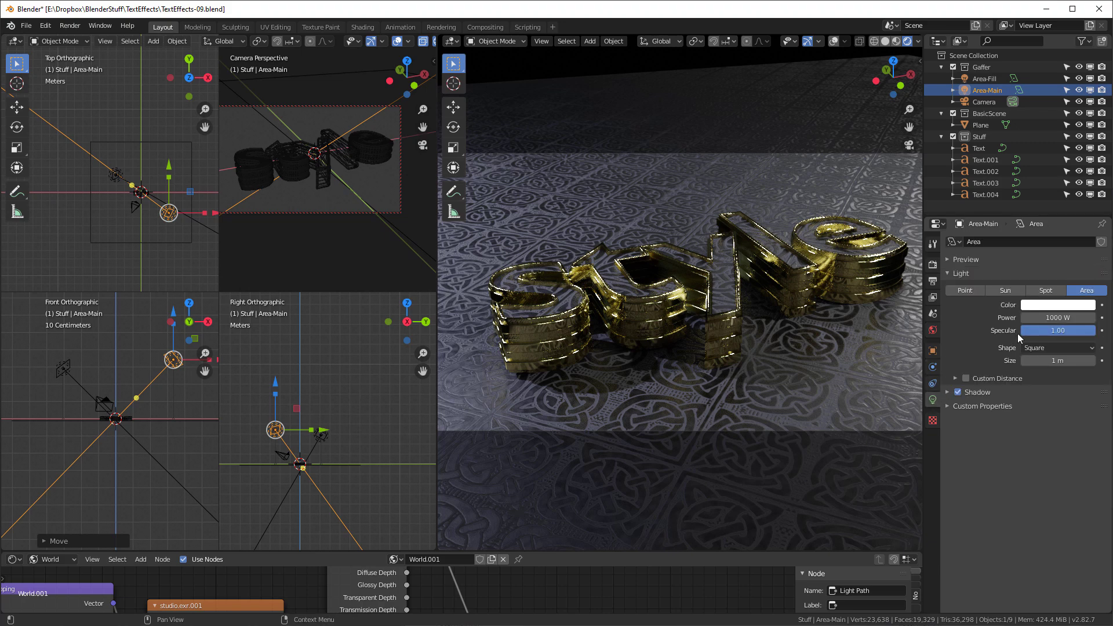
{"action": "left_click", "coordinate": [1047, 318]}
{"action": "type", "text": "250"}
{"action": "key", "text": "Return"}
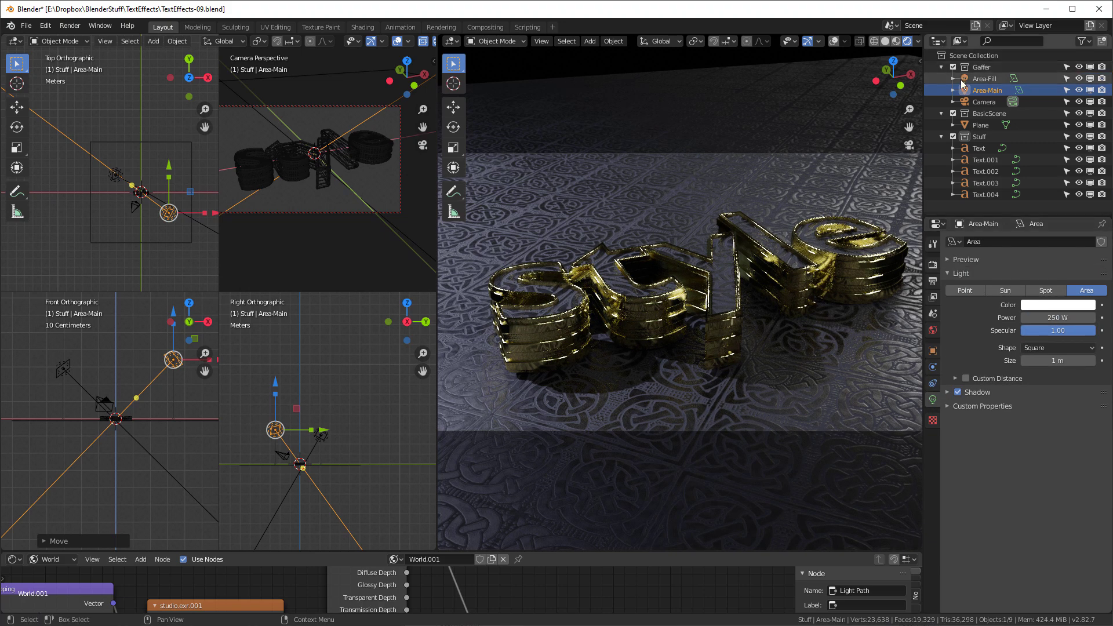
{"action": "left_click", "coordinate": [984, 79]}
{"action": "left_click", "coordinate": [1049, 318]}
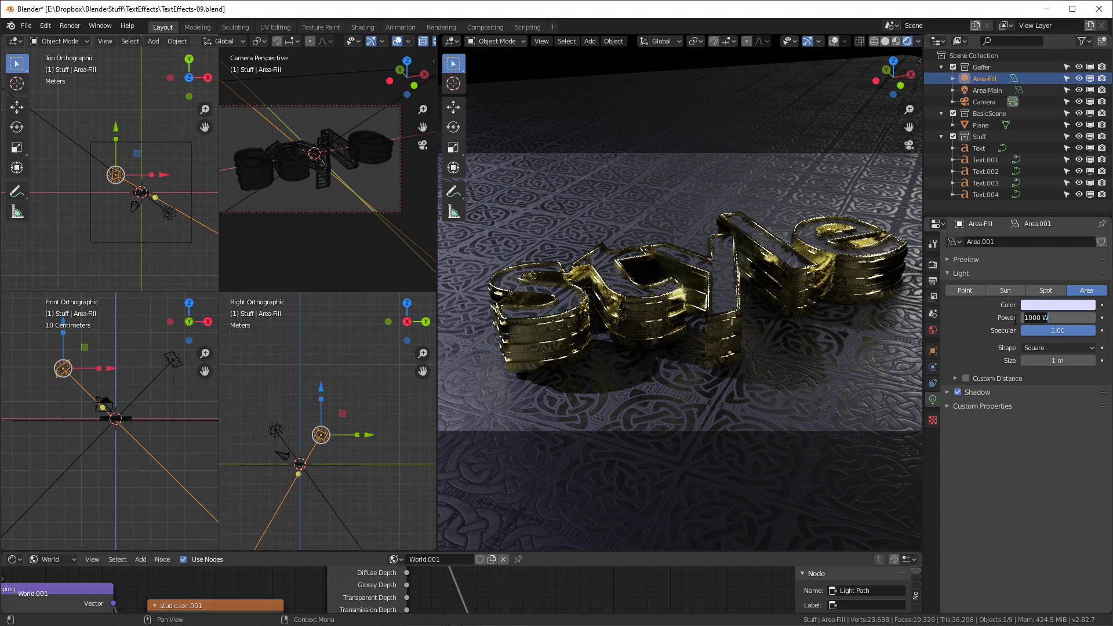
{"action": "type", "text": "250"}
{"action": "key", "text": "Return"}
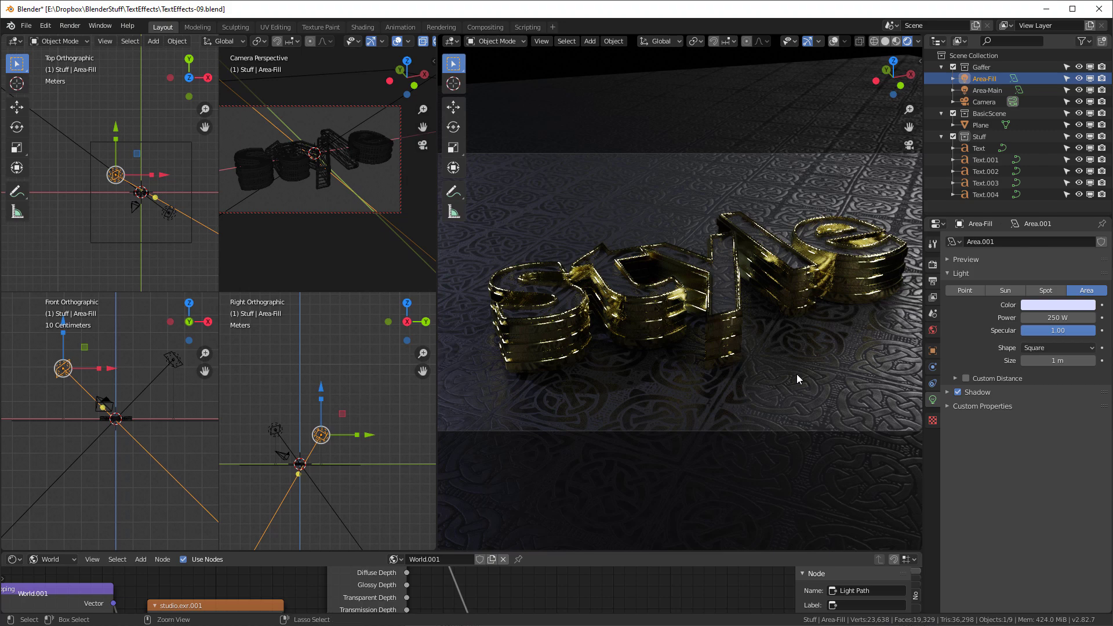
Step: Save the file, render the current frame to check the lighting and close the render window
{"action": "key", "text": "ctrl+s"}
{"action": "key", "text": "F12"}
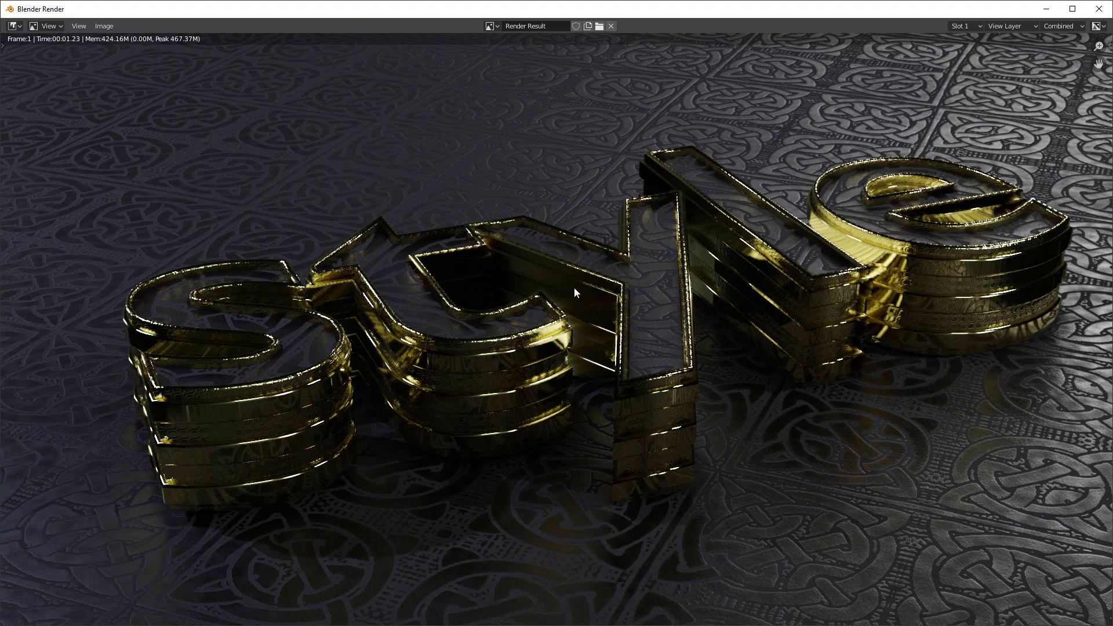
{"action": "left_click", "coordinate": [1103, 13]}
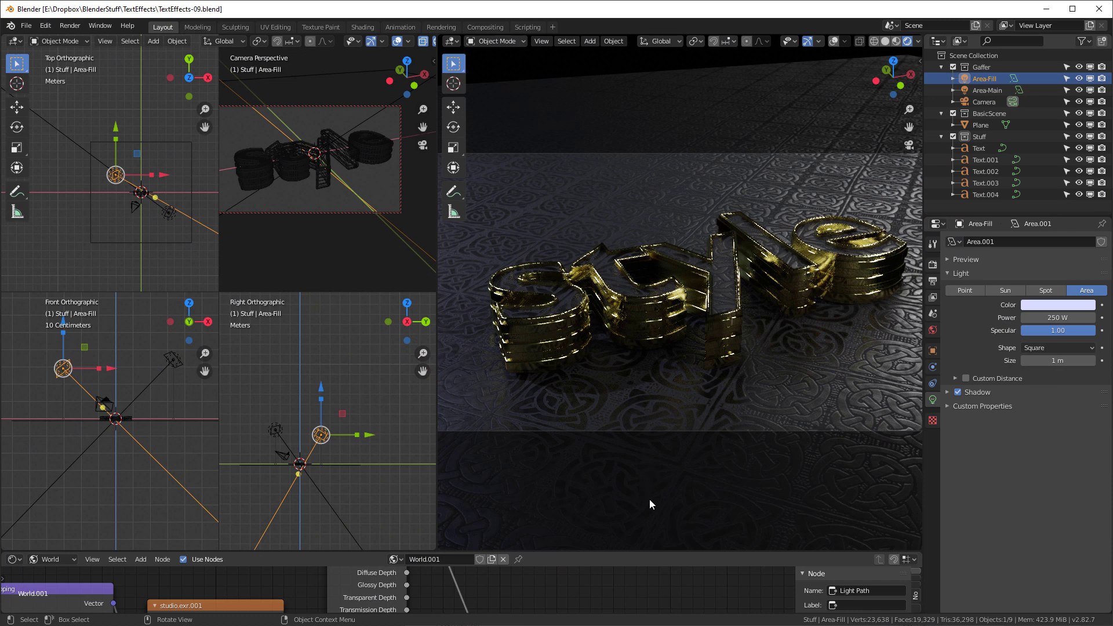
Step: Set the Eevee render sampling to 256 samples
{"action": "left_click", "coordinate": [933, 264]}
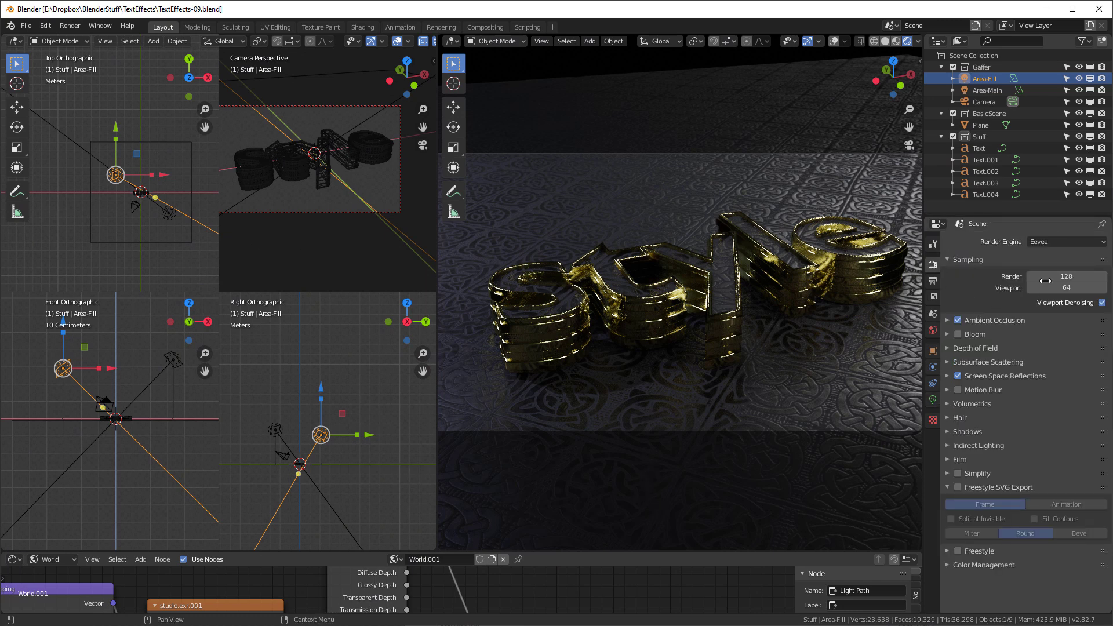
{"action": "left_click", "coordinate": [1045, 281]}
{"action": "type", "text": "256"}
{"action": "key", "text": "Return"}
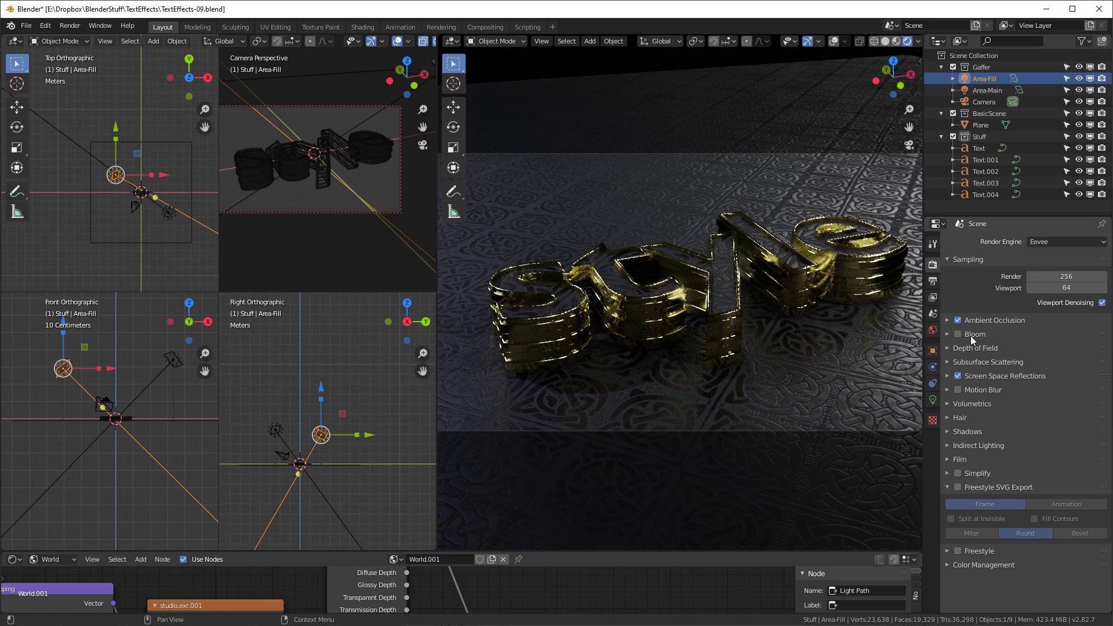
Step: Enable Bloom for the render with an intensity of 0.2 and a threshold of 0.7
{"action": "left_click", "coordinate": [957, 335]}
{"action": "left_click", "coordinate": [980, 335]}
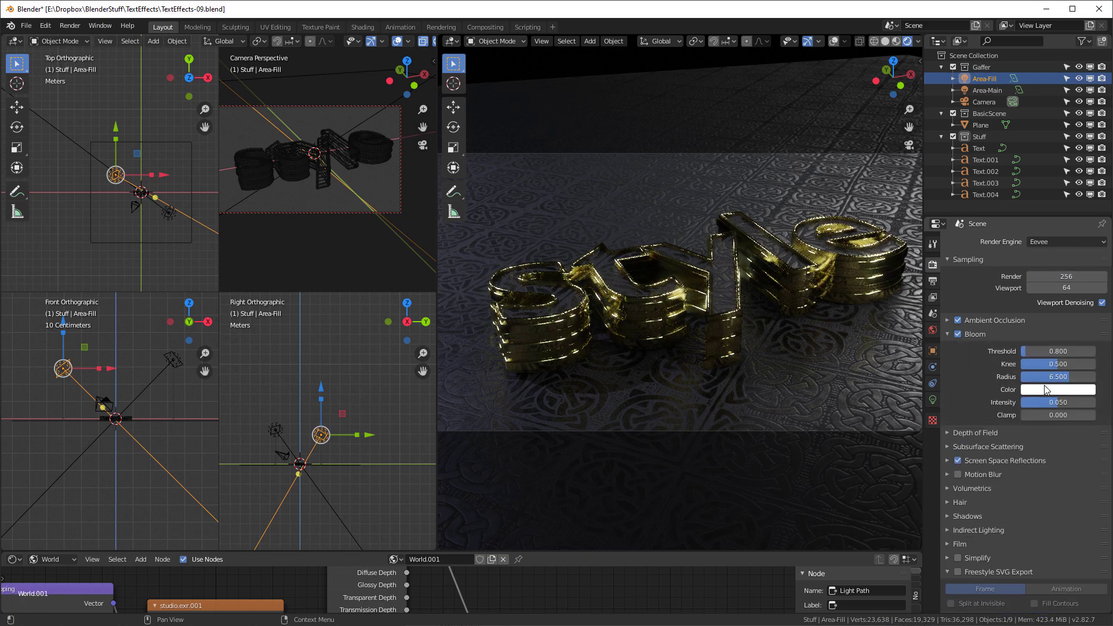
{"action": "left_click", "coordinate": [1063, 403]}
{"action": "type", "text": ".2"}
{"action": "key", "text": "Return"}
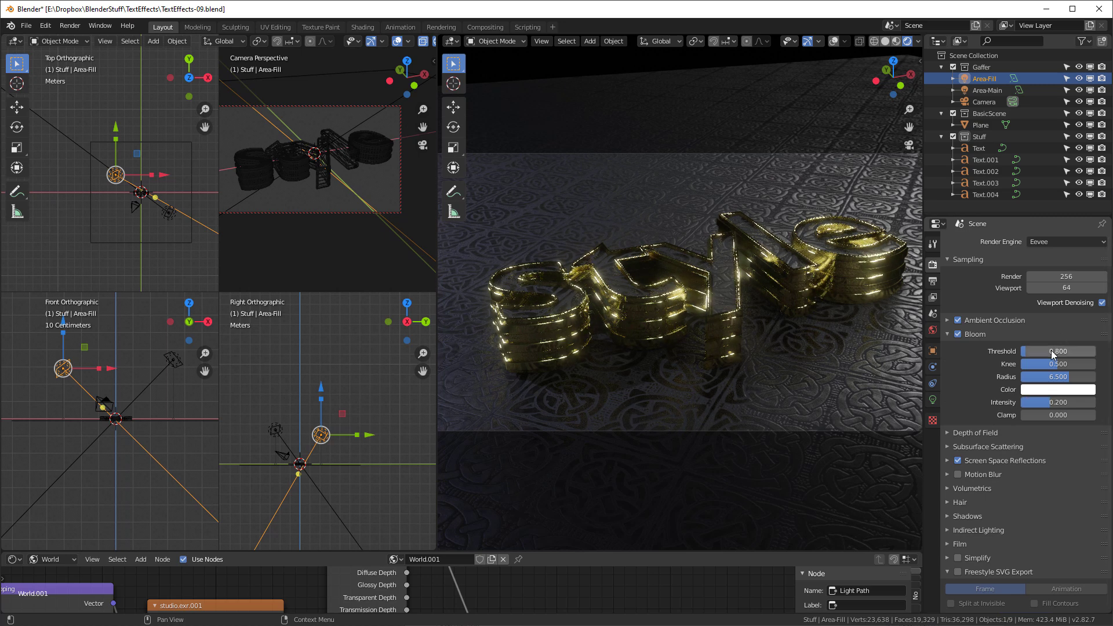
{"action": "left_click", "coordinate": [1053, 354]}
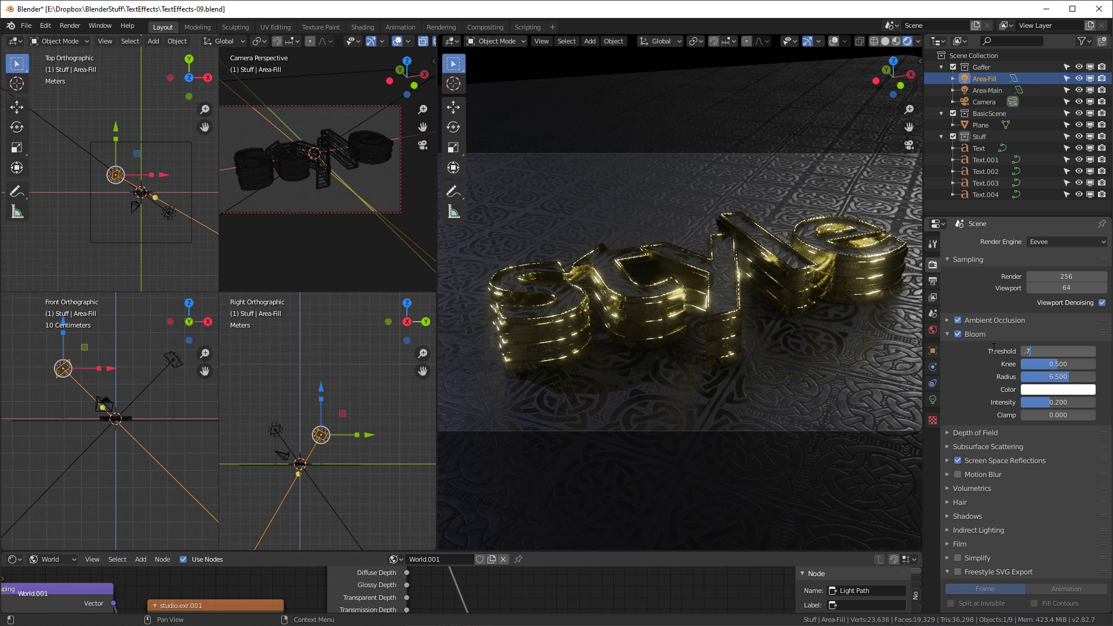
{"action": "key", "text": "Return"}
Step: Try the Medium Contrast look in the color management settings and restore Medium High Contrast
{"action": "scroll", "coordinate": [991, 376], "scroll_direction": "down", "scroll_amount": 2}
{"action": "scroll", "coordinate": [951, 525], "scroll_direction": "up", "scroll_amount": 2}
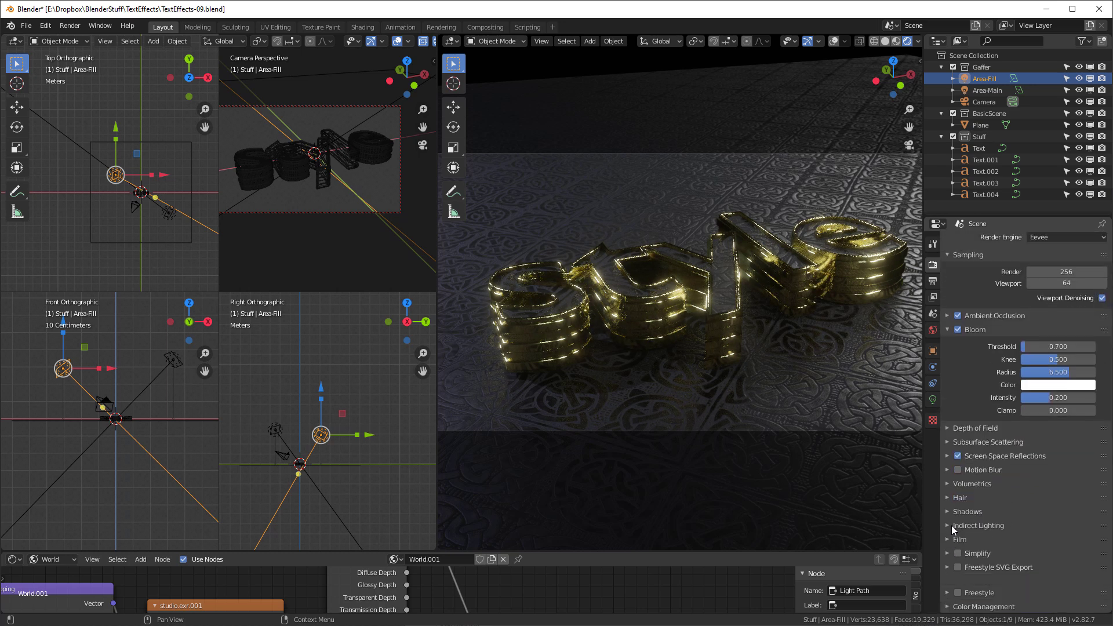
{"action": "left_click", "coordinate": [949, 603]}
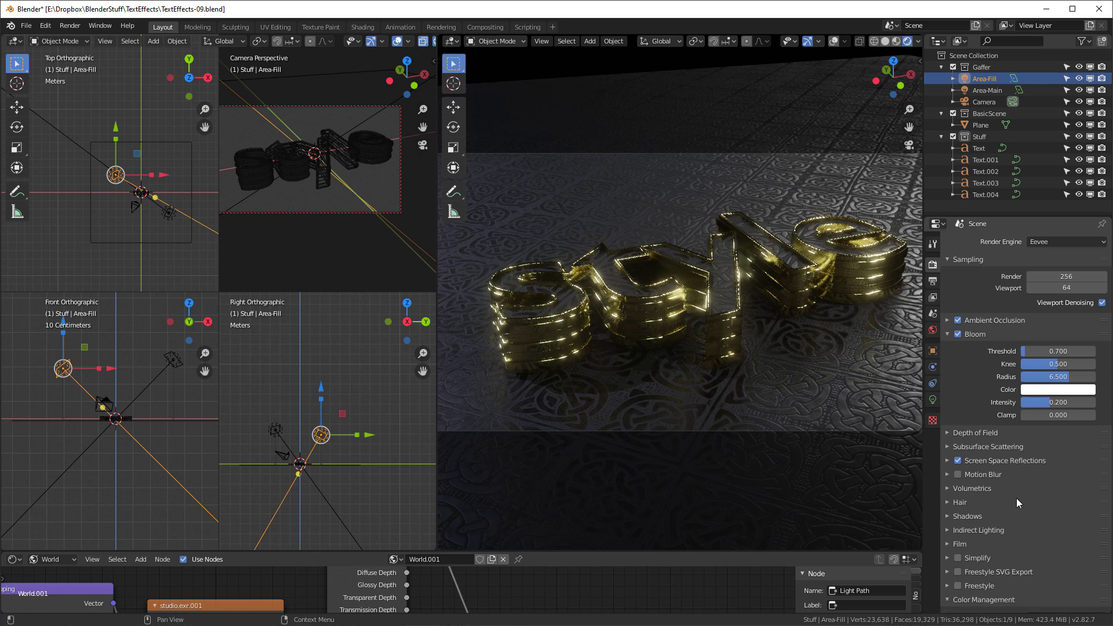
{"action": "scroll", "coordinate": [1012, 522], "scroll_direction": "down", "scroll_amount": 5}
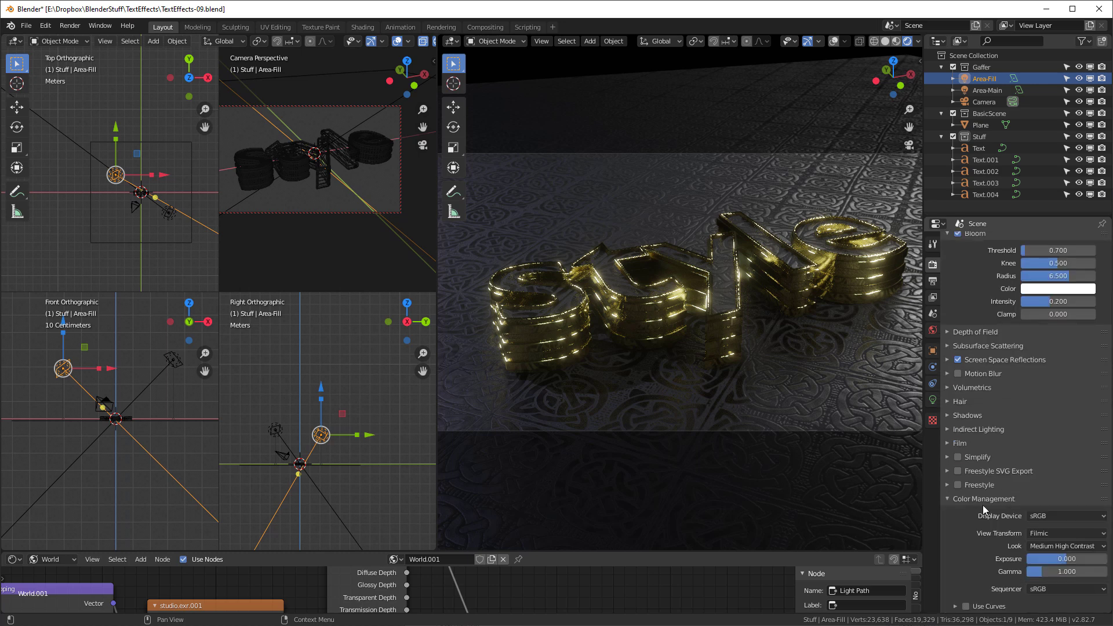
{"action": "left_click", "coordinate": [1060, 546]}
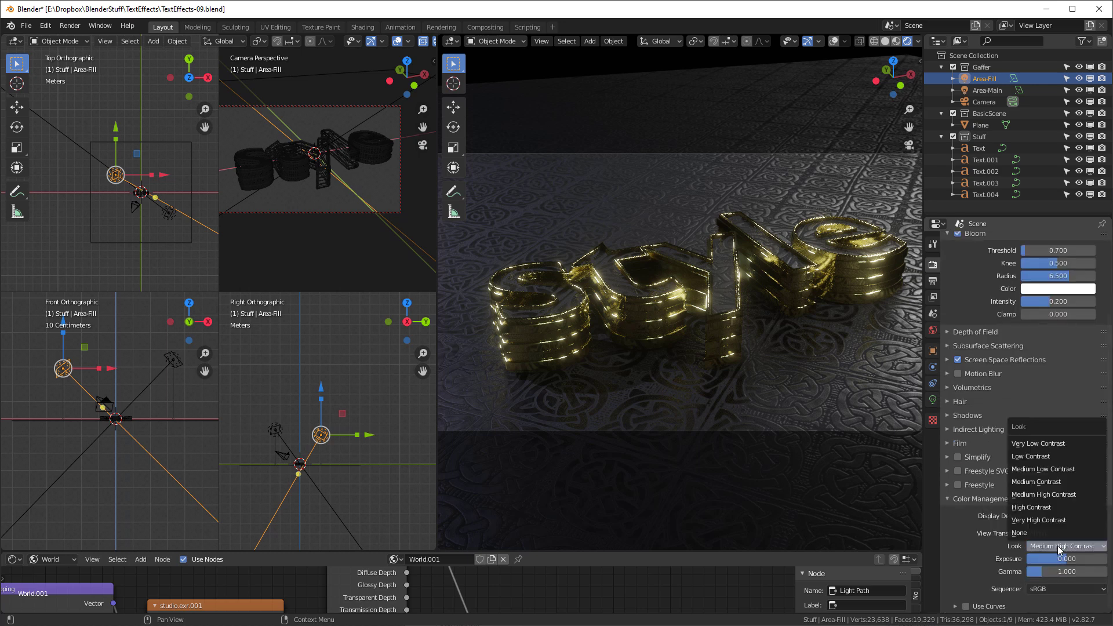
{"action": "left_click", "coordinate": [1056, 483]}
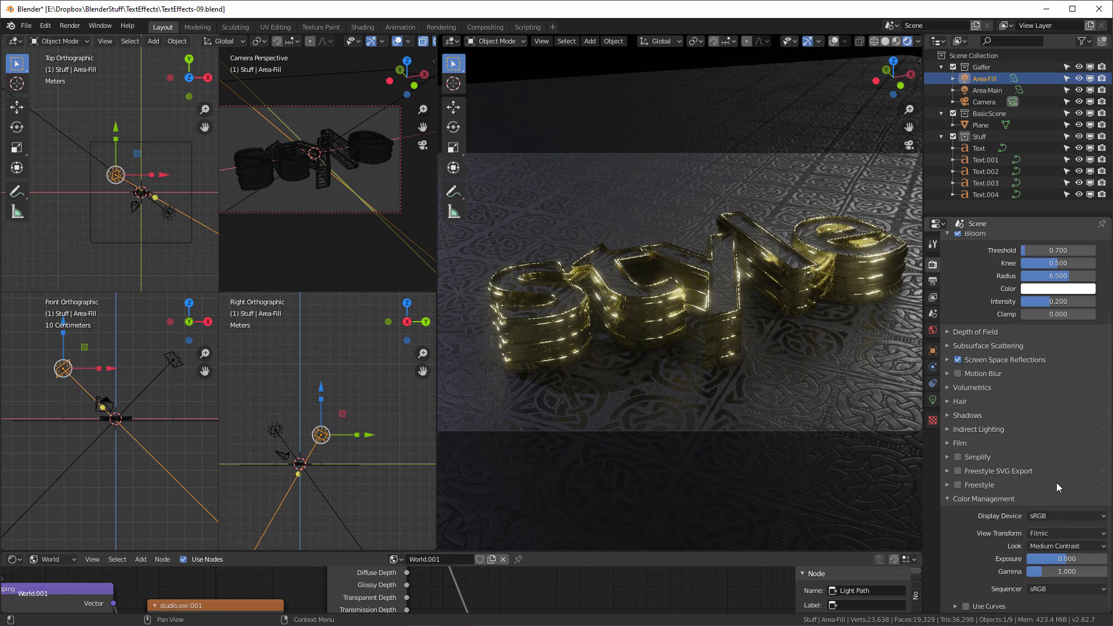
{"action": "left_click", "coordinate": [1051, 546]}
{"action": "left_click", "coordinate": [1053, 499]}
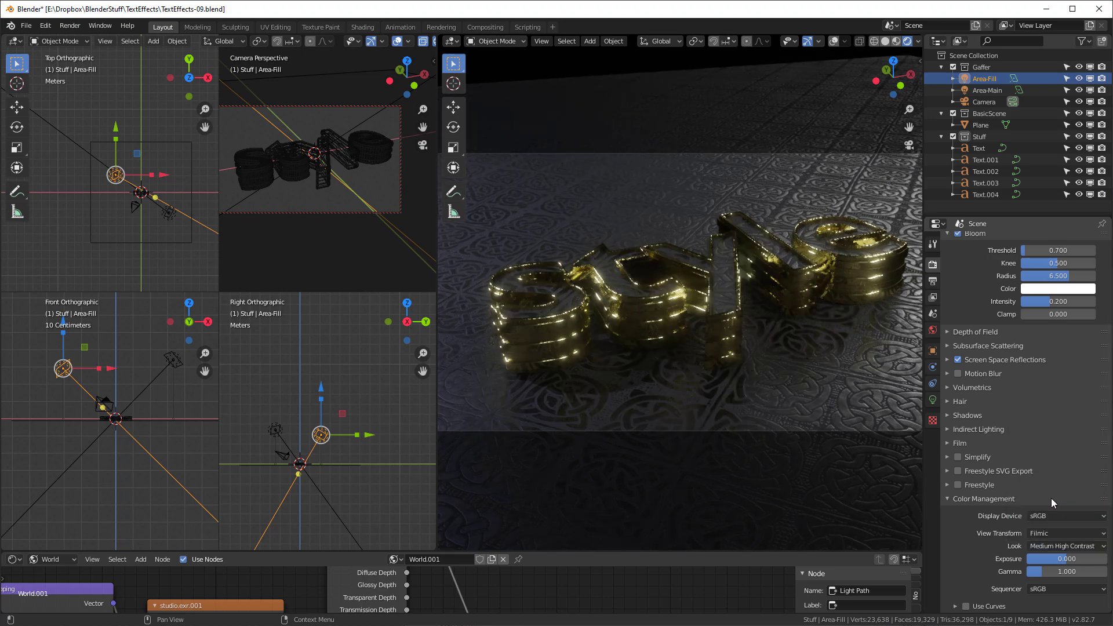
Step: Set both the shadow cube size and cascade size to 4096px and enable soft shadows
{"action": "scroll", "coordinate": [1055, 377], "scroll_direction": "up", "scroll_amount": 4}
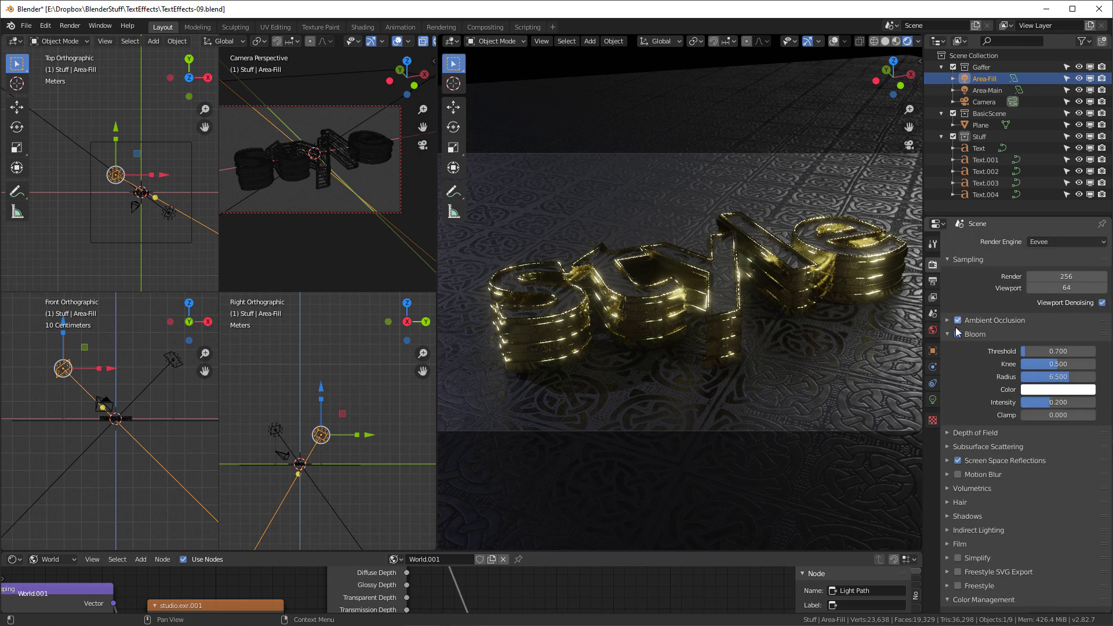
{"action": "left_click", "coordinate": [948, 461]}
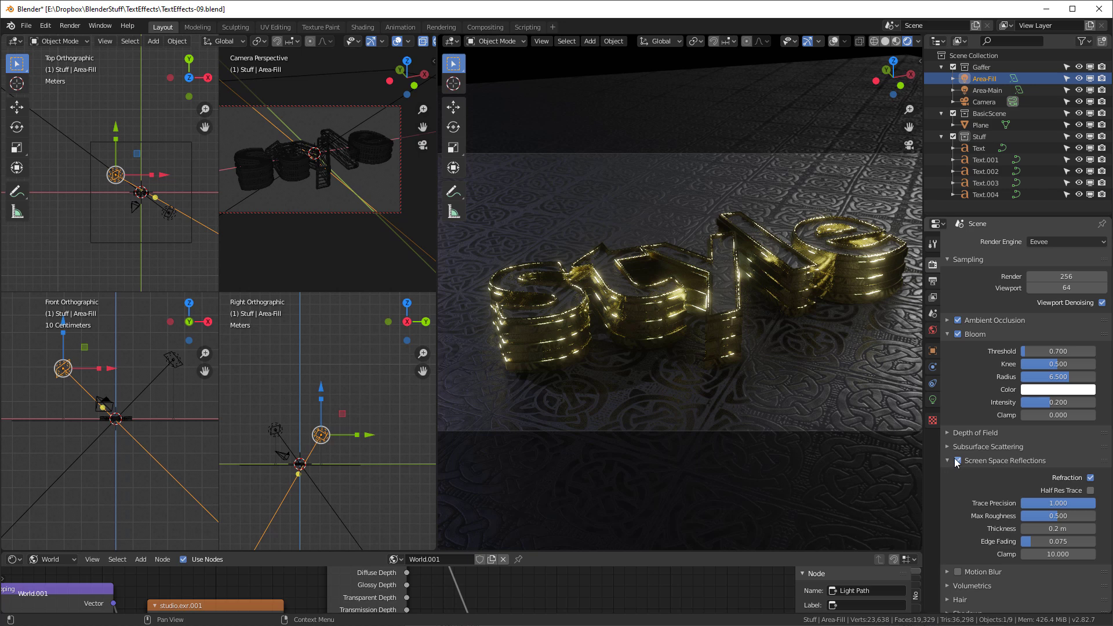
{"action": "left_click", "coordinate": [950, 460]}
{"action": "scroll", "coordinate": [980, 413], "scroll_direction": "down", "scroll_amount": 4}
{"action": "left_click", "coordinate": [951, 416]}
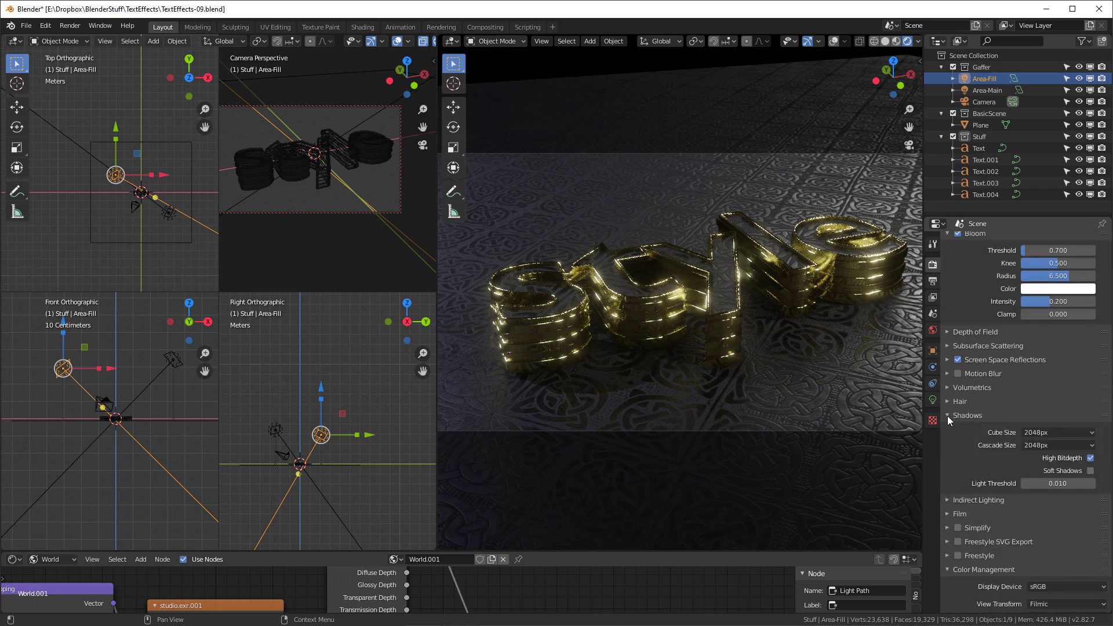
{"action": "left_click", "coordinate": [1057, 433]}
{"action": "left_click", "coordinate": [1022, 522]}
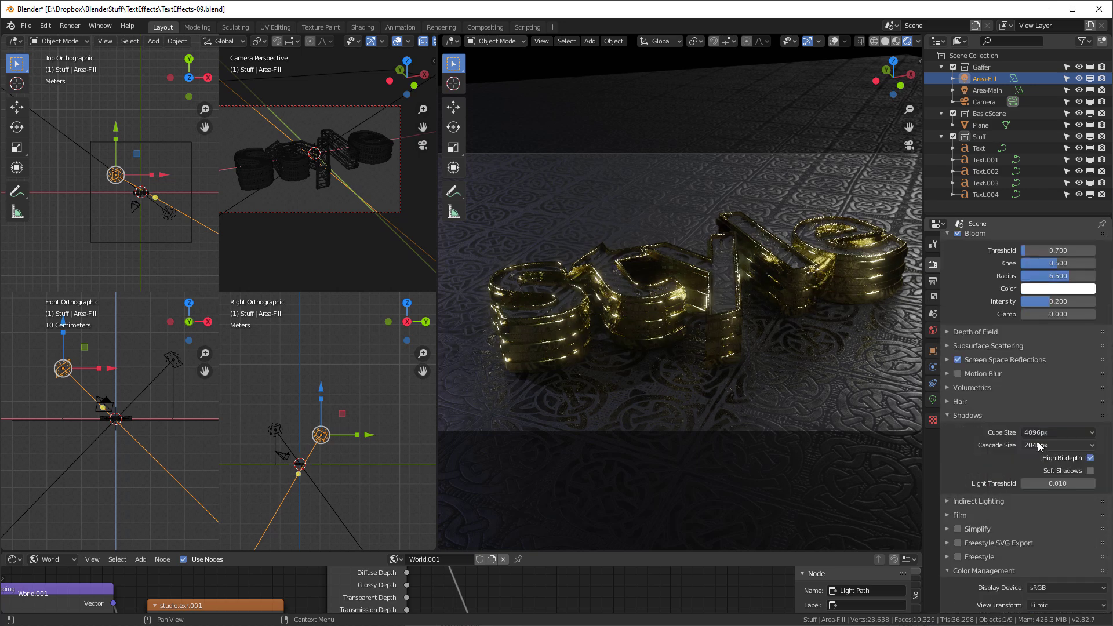
{"action": "left_click", "coordinate": [1044, 446]}
{"action": "left_click", "coordinate": [1006, 535]}
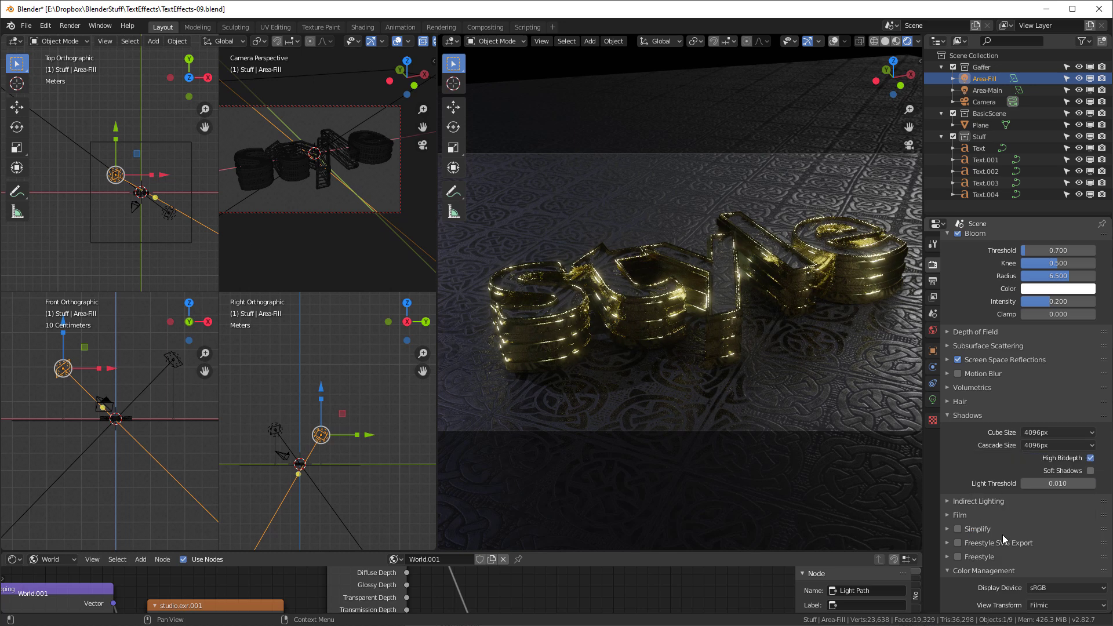
{"action": "left_click", "coordinate": [1091, 471]}
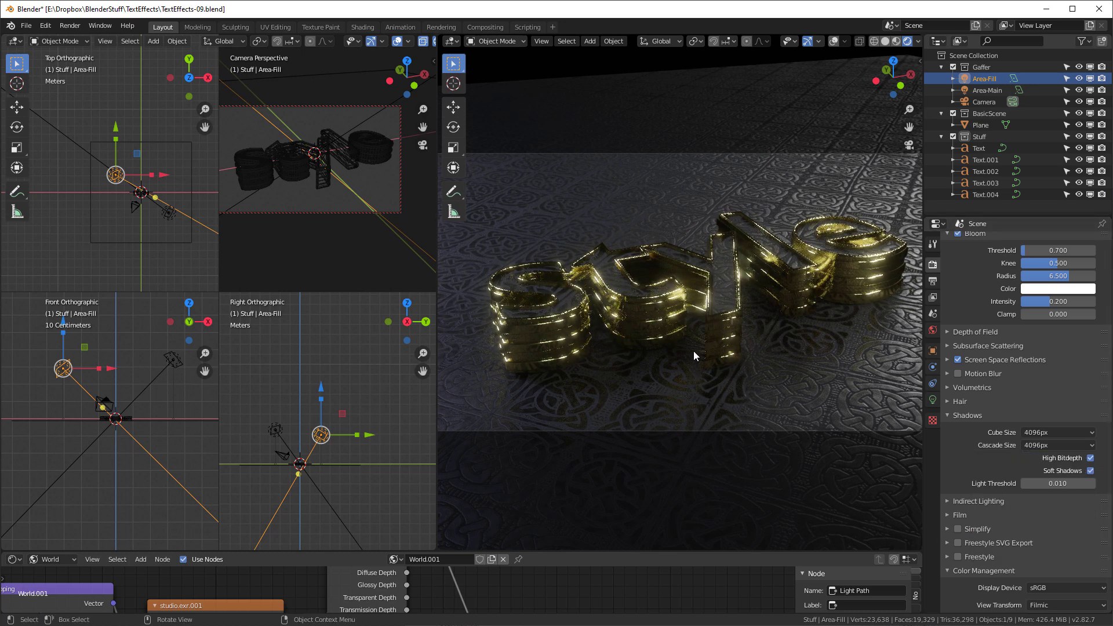
Step: Render the current frame, view the result maximized and close the render window
{"action": "key", "text": "F12"}
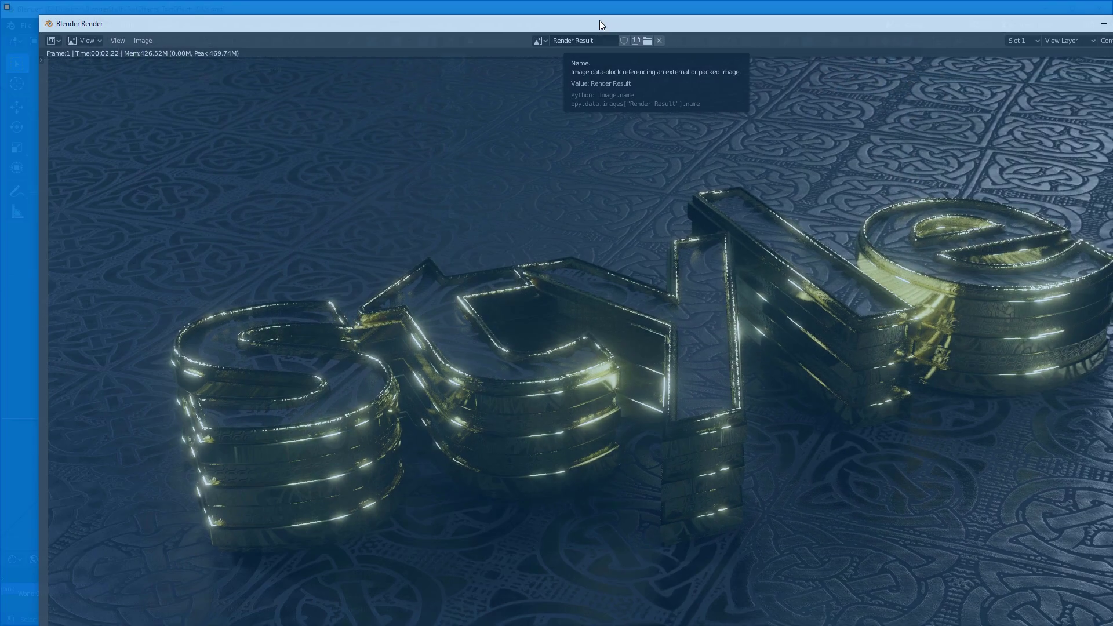
{"action": "double_click", "coordinate": [599, 19]}
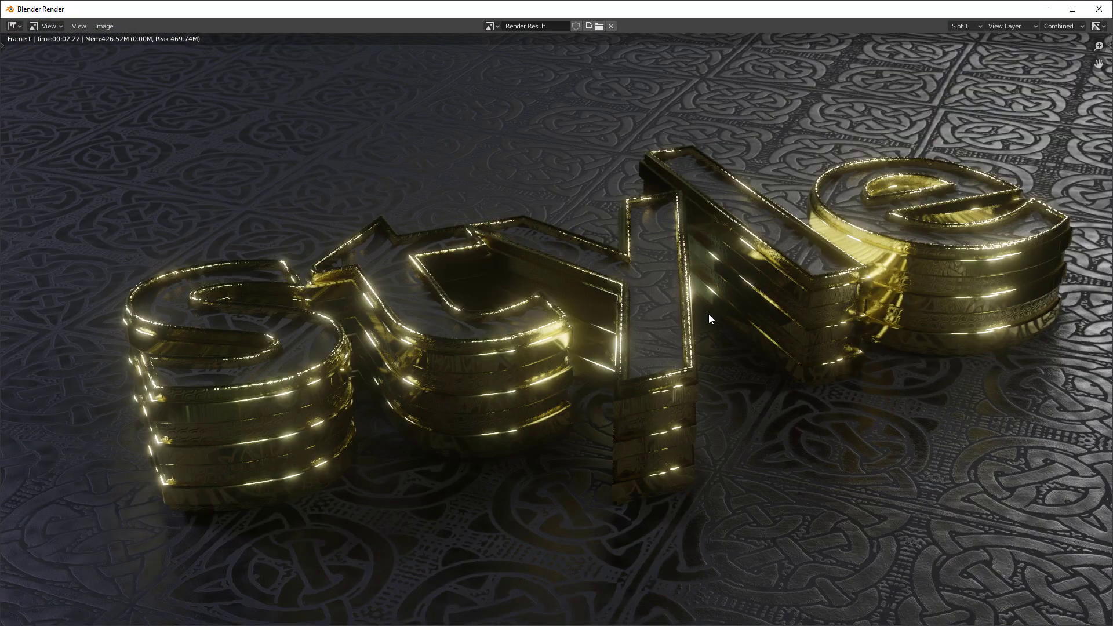
{"action": "left_click", "coordinate": [1099, 9]}
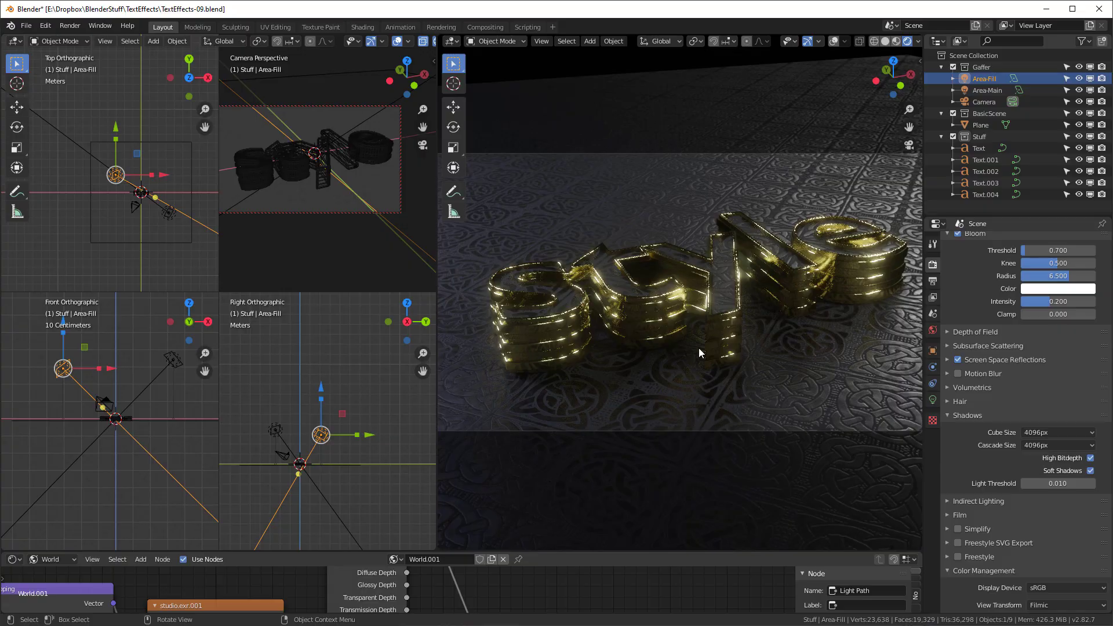
Step: Move the camera in for a low close-up of the middle letters, render that view and close the result
{"action": "middle_click_drag", "start_coordinate": [707, 343], "coordinate": [752, 275]}
{"action": "middle_click_drag", "start_coordinate": [746, 312], "coordinate": [795, 255]}
{"action": "left_click", "coordinate": [784, 188]}
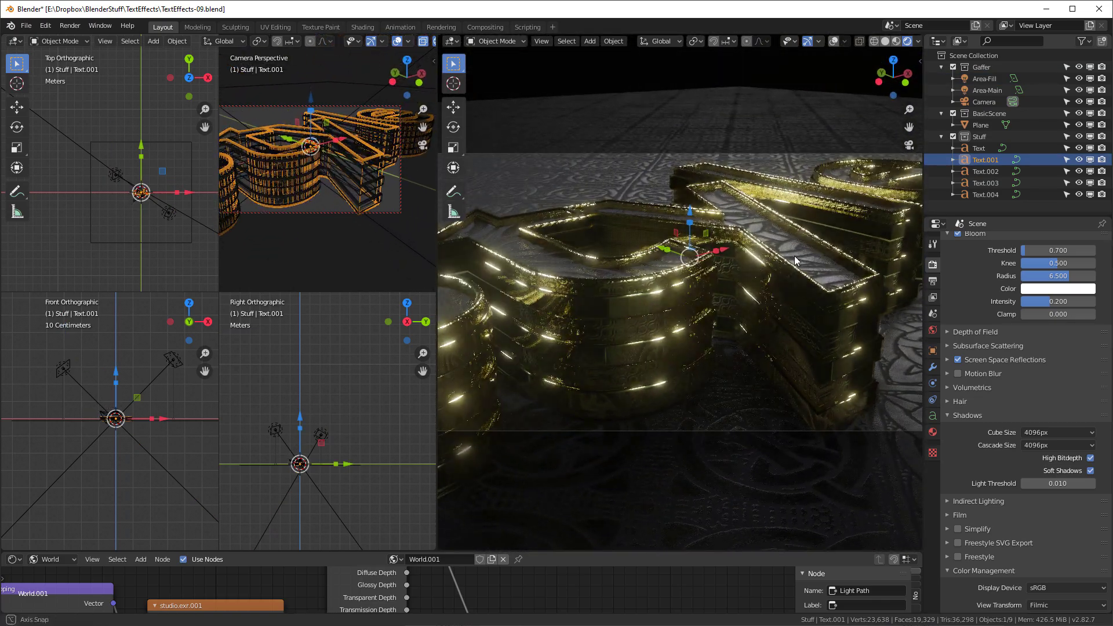
{"action": "key", "text": "F12"}
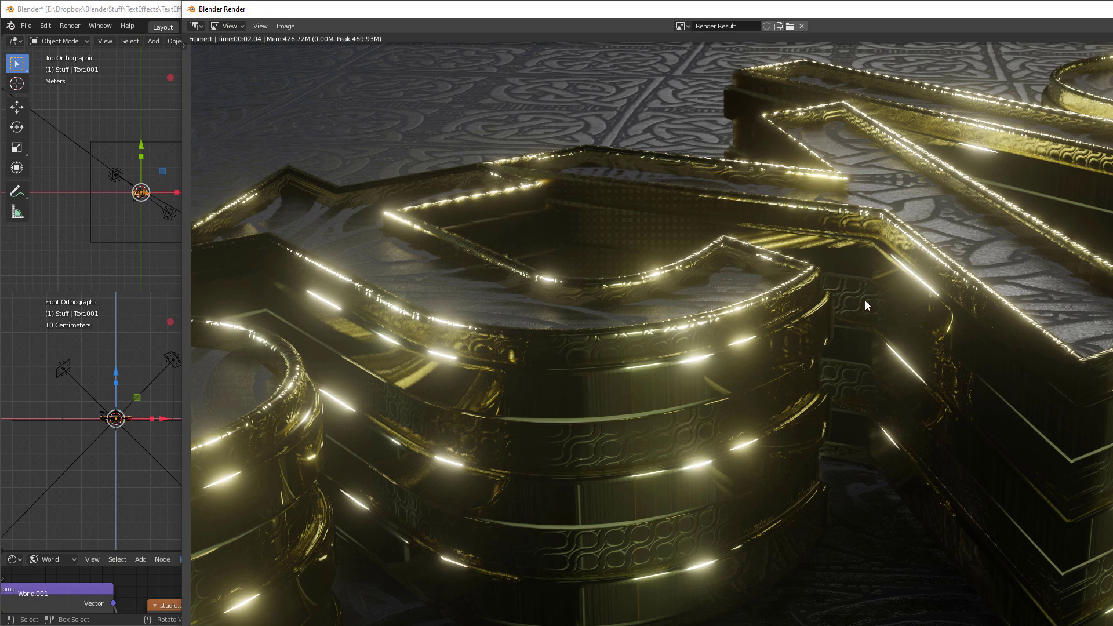
{"action": "key", "text": "Escape"}
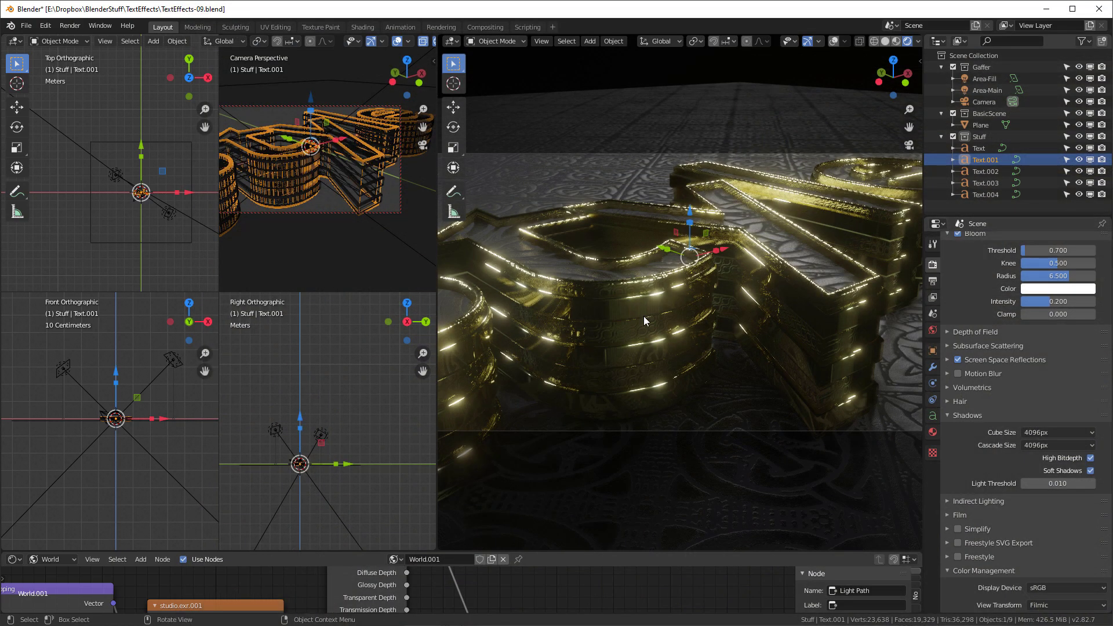
Step: Enlarge the node editor and show the object shader nodes of the Text.001 object's Gold with Pattern material
{"action": "left_click", "coordinate": [659, 283]}
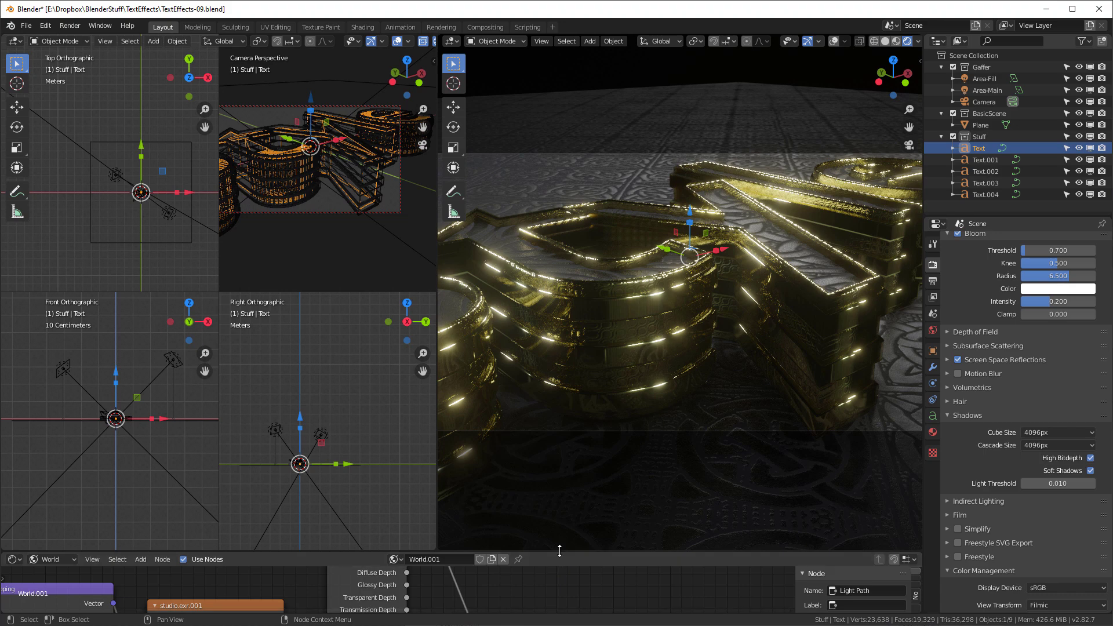
{"action": "left_click_drag", "start_coordinate": [578, 551], "coordinate": [578, 325]}
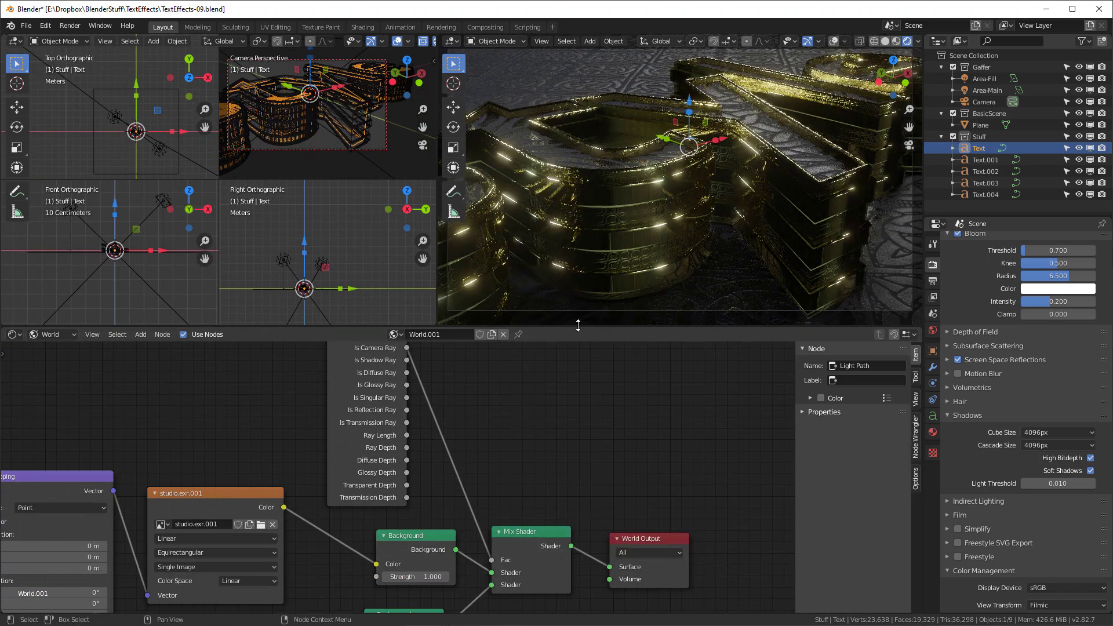
{"action": "left_click", "coordinate": [624, 173]}
{"action": "key", "text": "Home"}
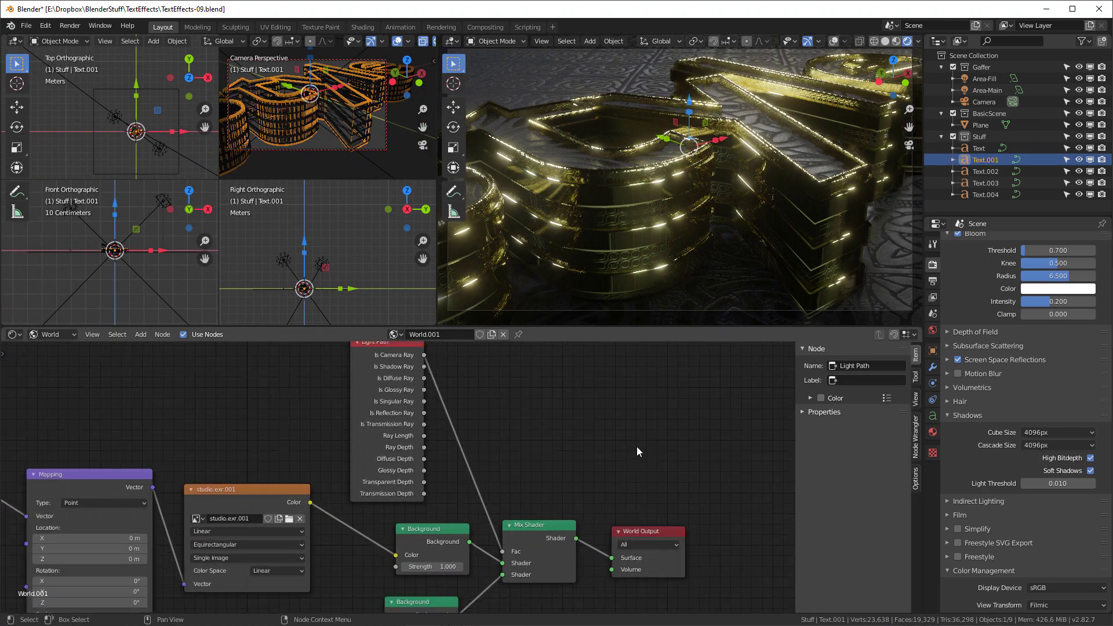
{"action": "left_click", "coordinate": [32, 336]}
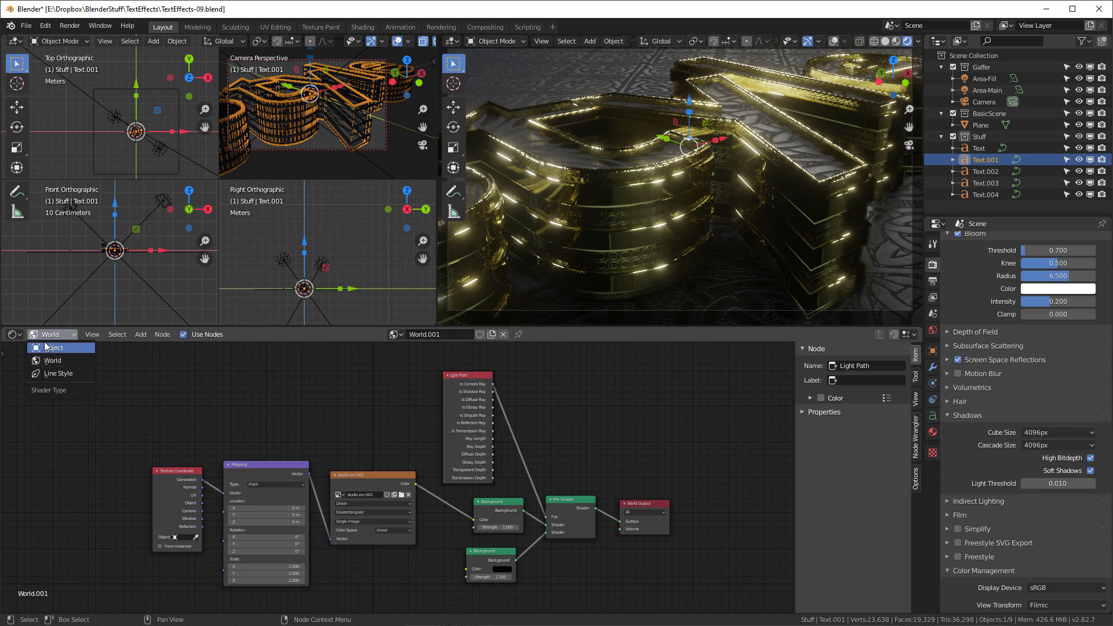
{"action": "left_click", "coordinate": [48, 346]}
{"action": "scroll", "coordinate": [503, 562], "scroll_direction": "up", "scroll_amount": 1}
{"action": "middle_click_drag", "start_coordinate": [504, 562], "coordinate": [576, 404]}
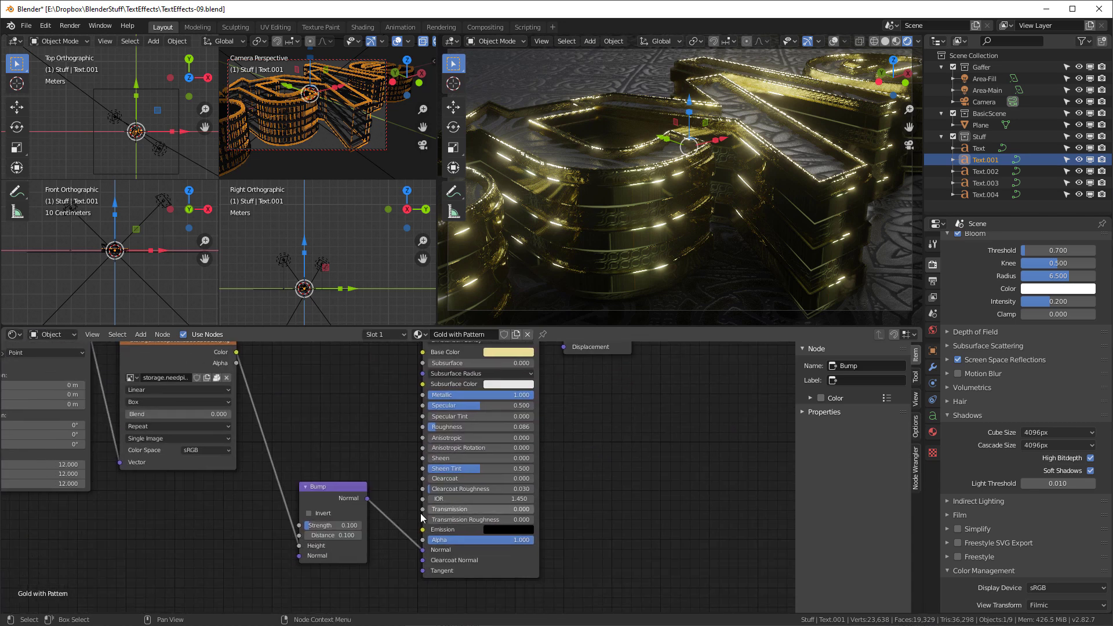
Step: Set the Bump node's distance to 0.5 in the Gold with Pattern material
{"action": "scroll", "coordinate": [338, 512], "scroll_direction": "up", "scroll_amount": 3}
{"action": "left_click", "coordinate": [335, 527]}
{"action": "key", "text": "BackSpace"}
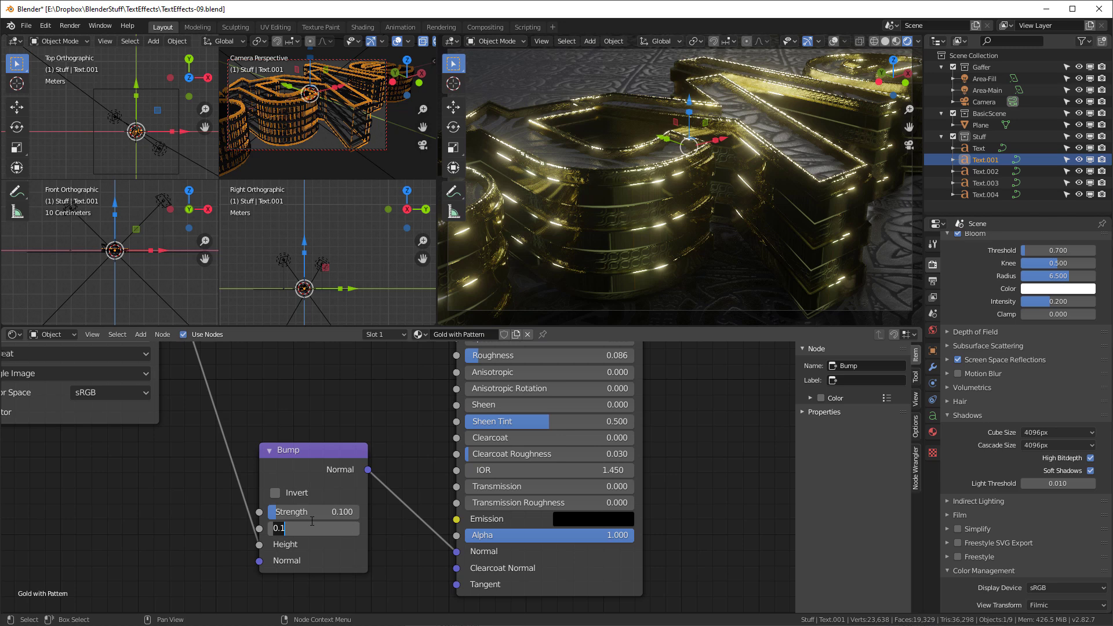
{"action": "type", "text": ".5"}
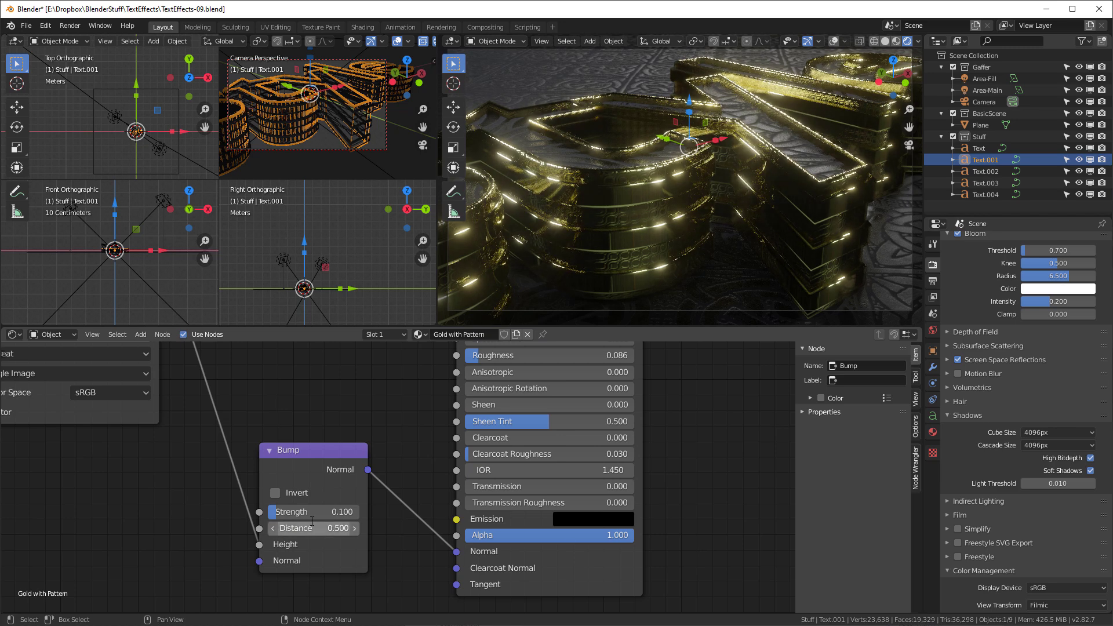
{"action": "key", "text": "Return"}
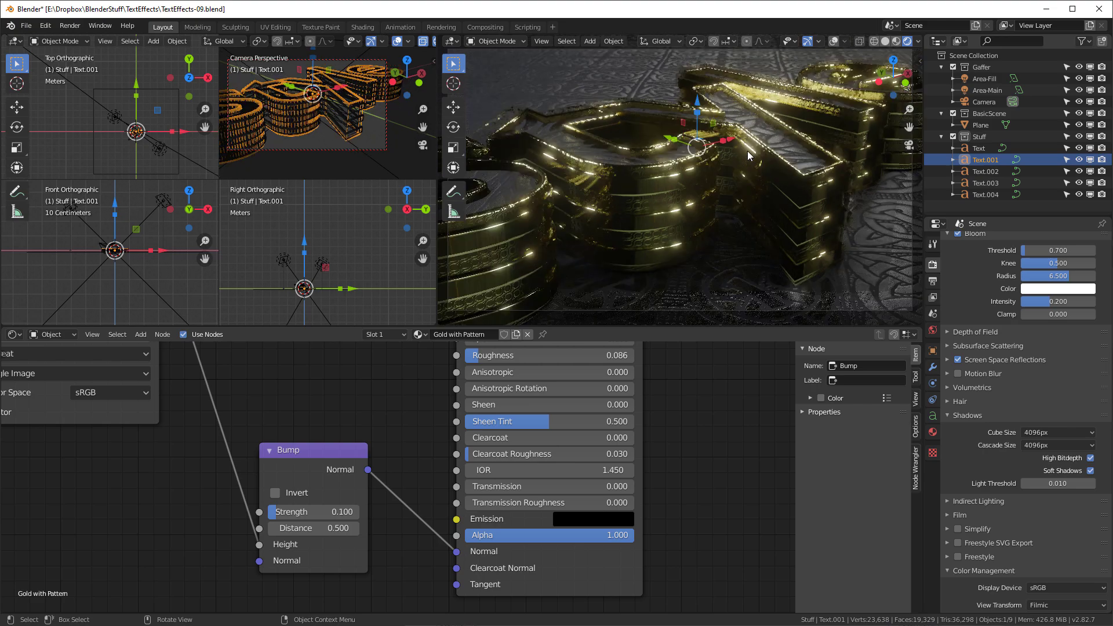
Step: Reframe the camera on the whole word from a higher angle and enable depth of field for the Camera object
{"action": "scroll", "coordinate": [747, 150], "scroll_direction": "down", "scroll_amount": 5}
{"action": "scroll", "coordinate": [829, 197], "scroll_direction": "up", "scroll_amount": 5}
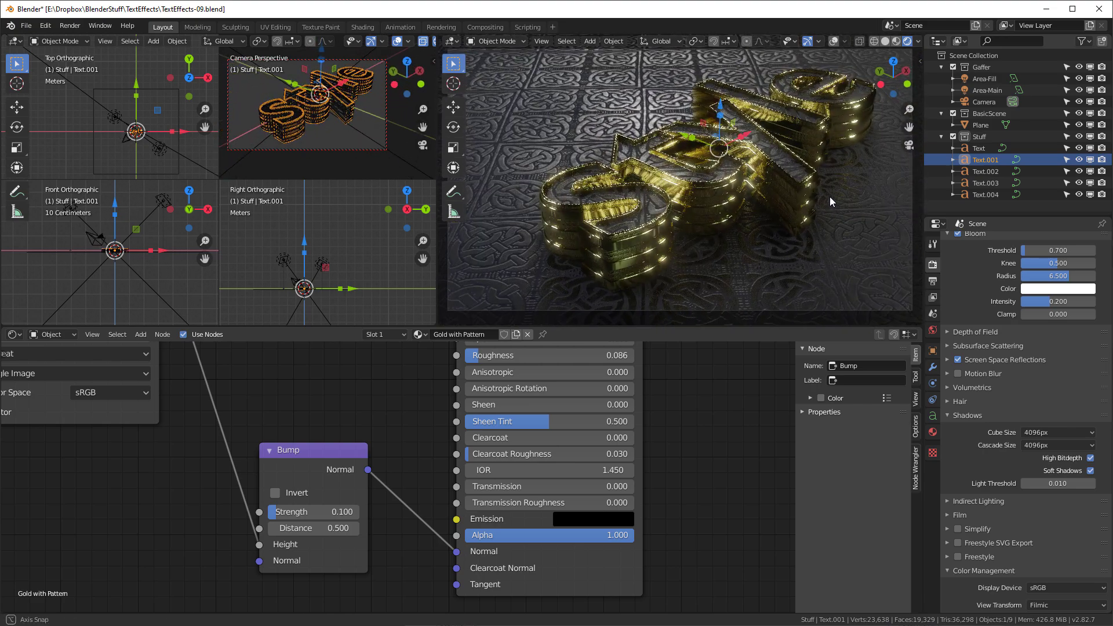
{"action": "left_click", "coordinate": [968, 105]}
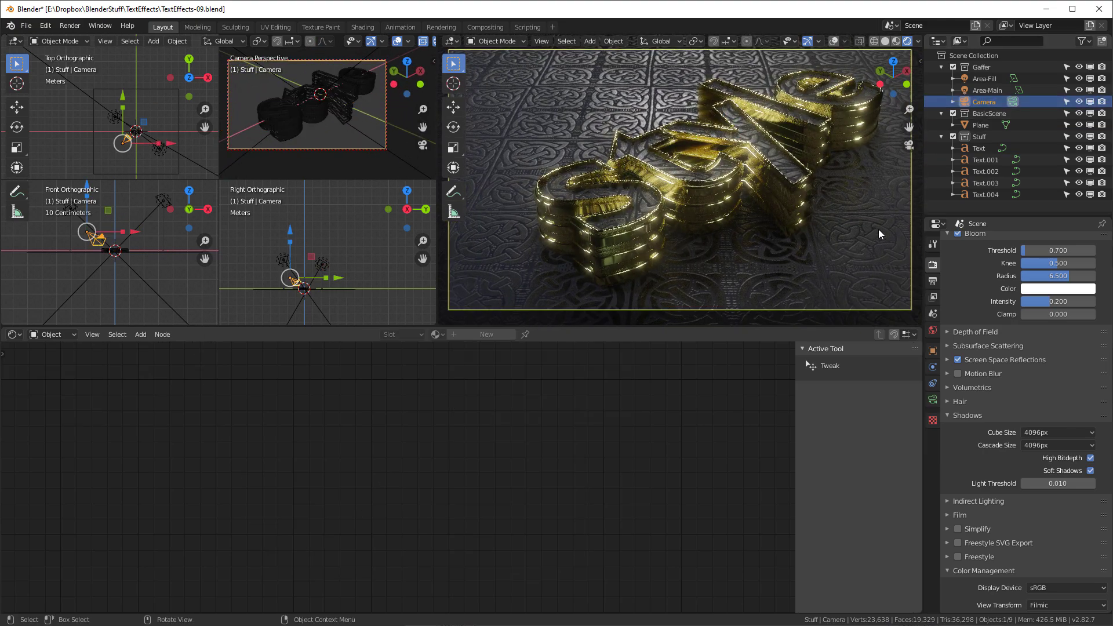
{"action": "left_click", "coordinate": [933, 399]}
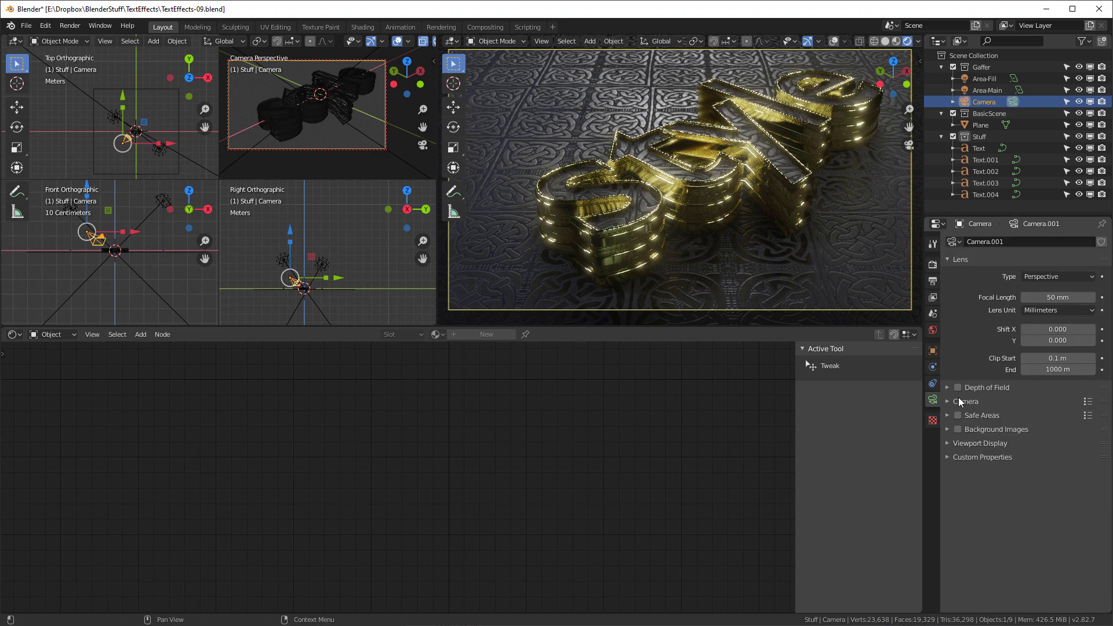
{"action": "left_click", "coordinate": [957, 388]}
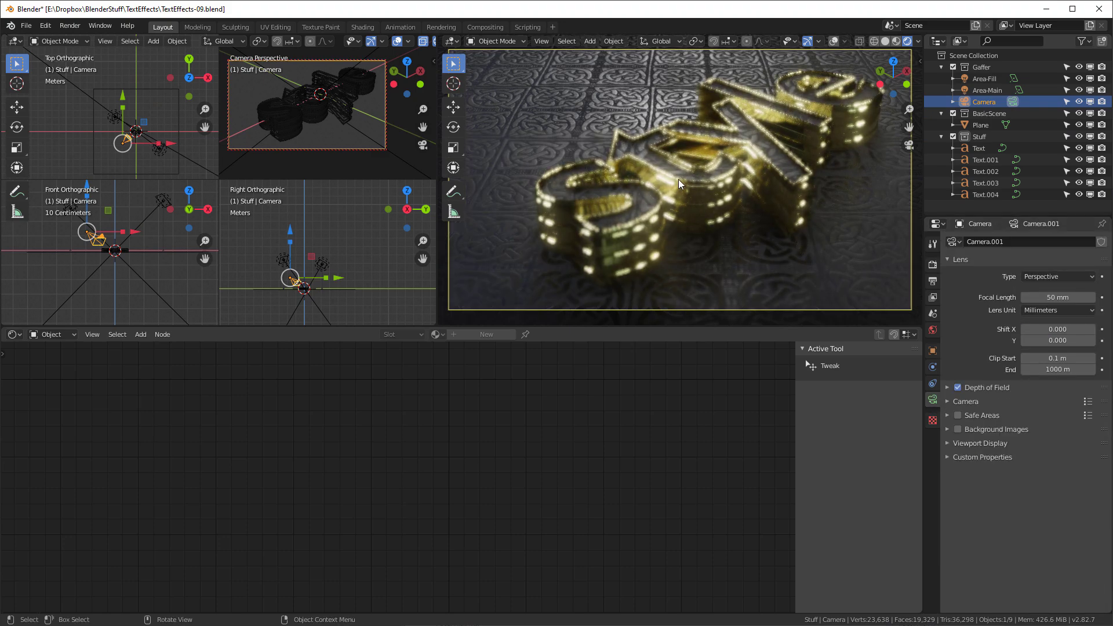
Step: Move the camera in on the first letters and set its depth of field to f-stop 0.1 with focus distance 1.6 m
{"action": "middle_click_drag", "start_coordinate": [678, 179], "coordinate": [745, 142]}
{"action": "left_click", "coordinate": [673, 164]}
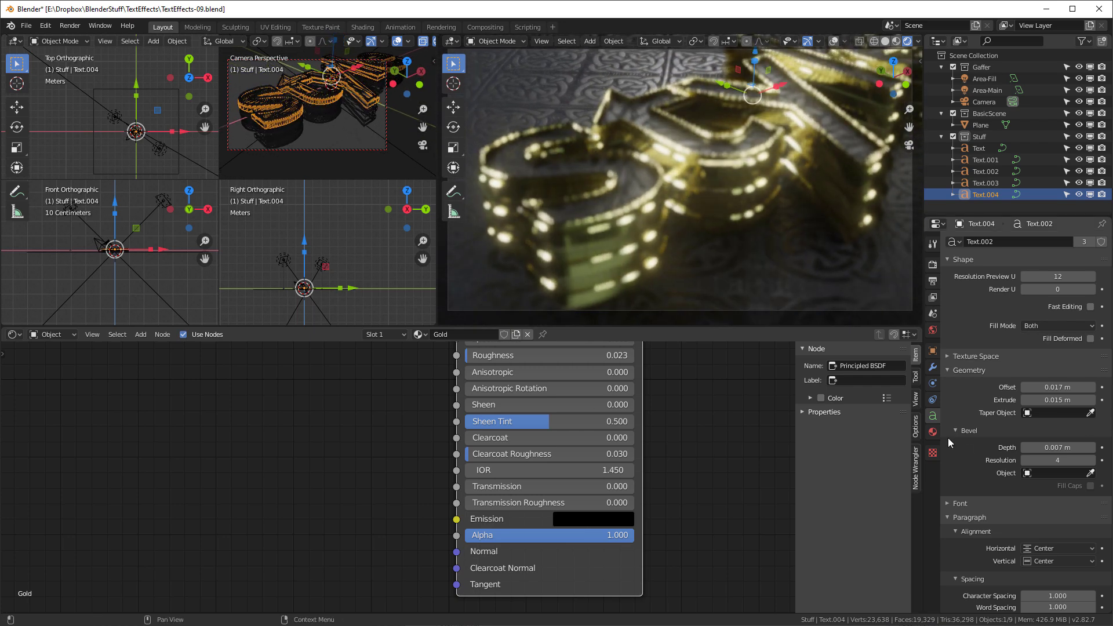
{"action": "left_click", "coordinate": [983, 101]}
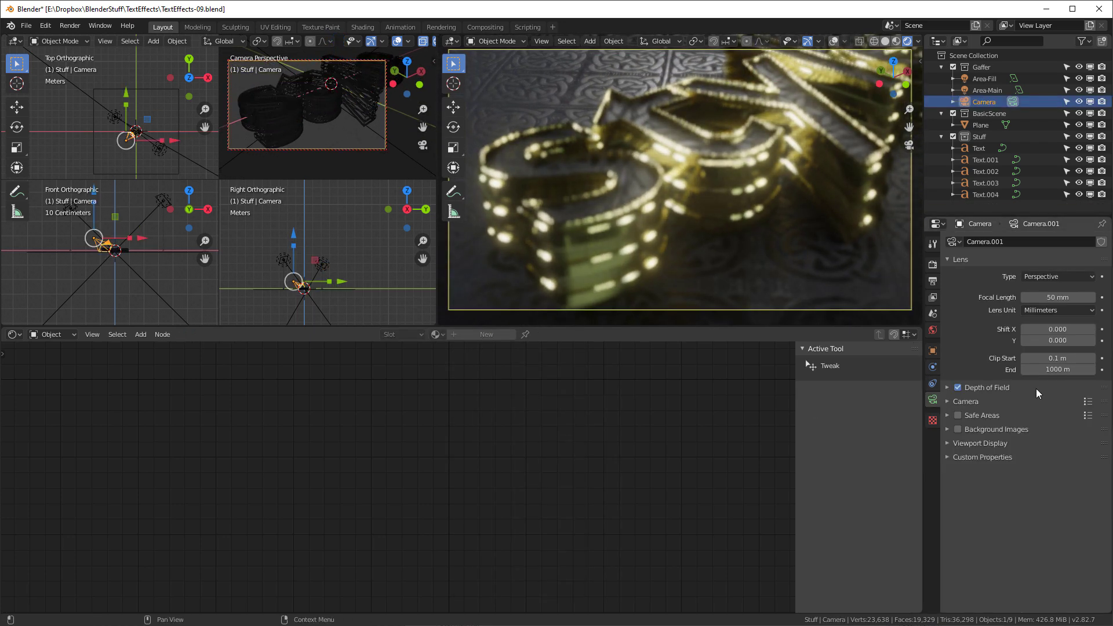
{"action": "left_click", "coordinate": [950, 387]}
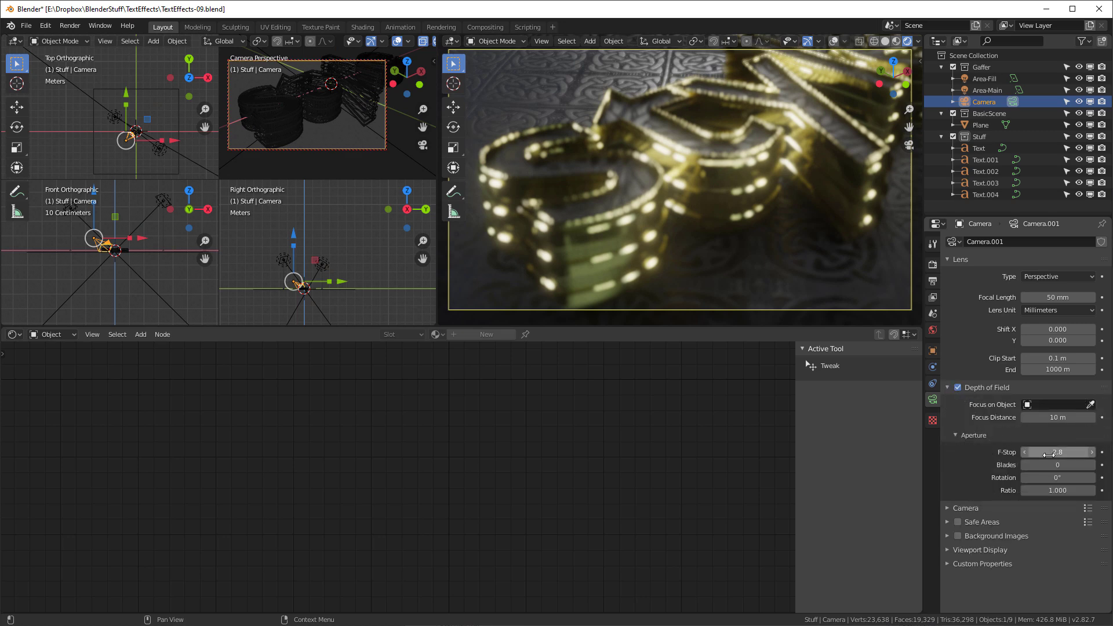
{"action": "left_click_drag", "start_coordinate": [1066, 456], "coordinate": [1026, 457]}
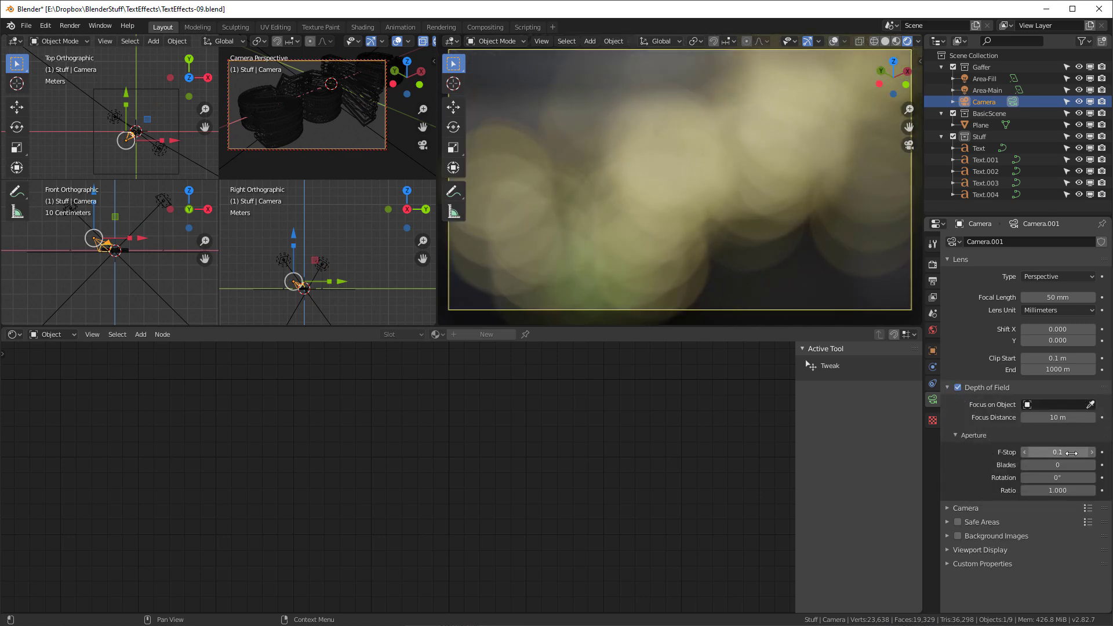
{"action": "left_click_drag", "start_coordinate": [1078, 420], "coordinate": [1041, 418]}
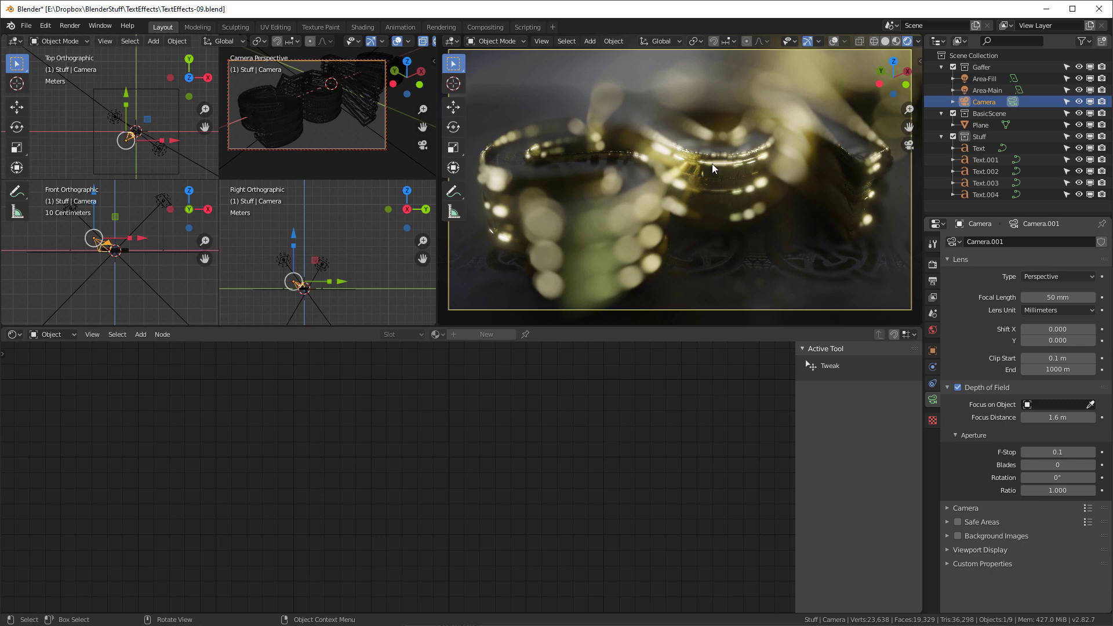
Step: Set the camera's depth of field f-stop to 5.6, render the view and close the result
{"action": "left_click", "coordinate": [1040, 453]}
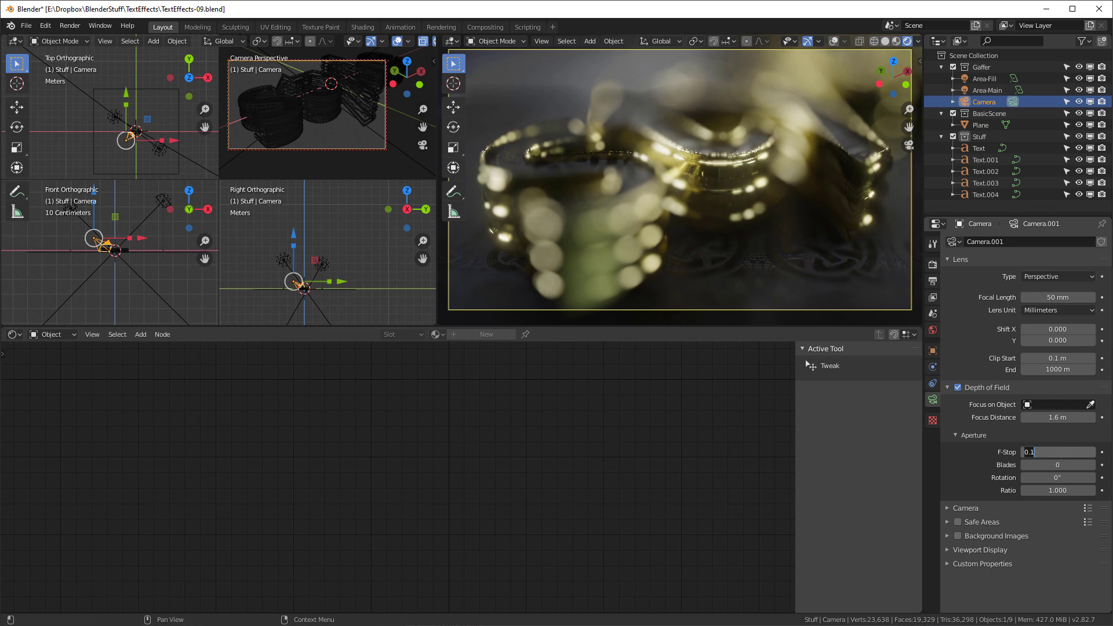
{"action": "key", "text": "Return"}
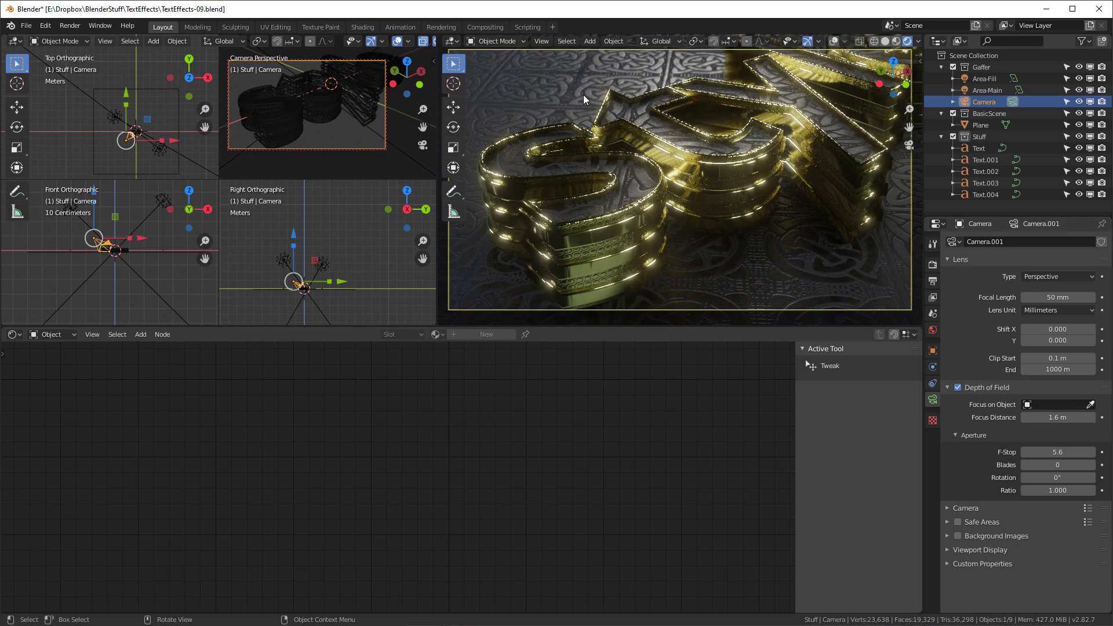
{"action": "key", "text": "F12"}
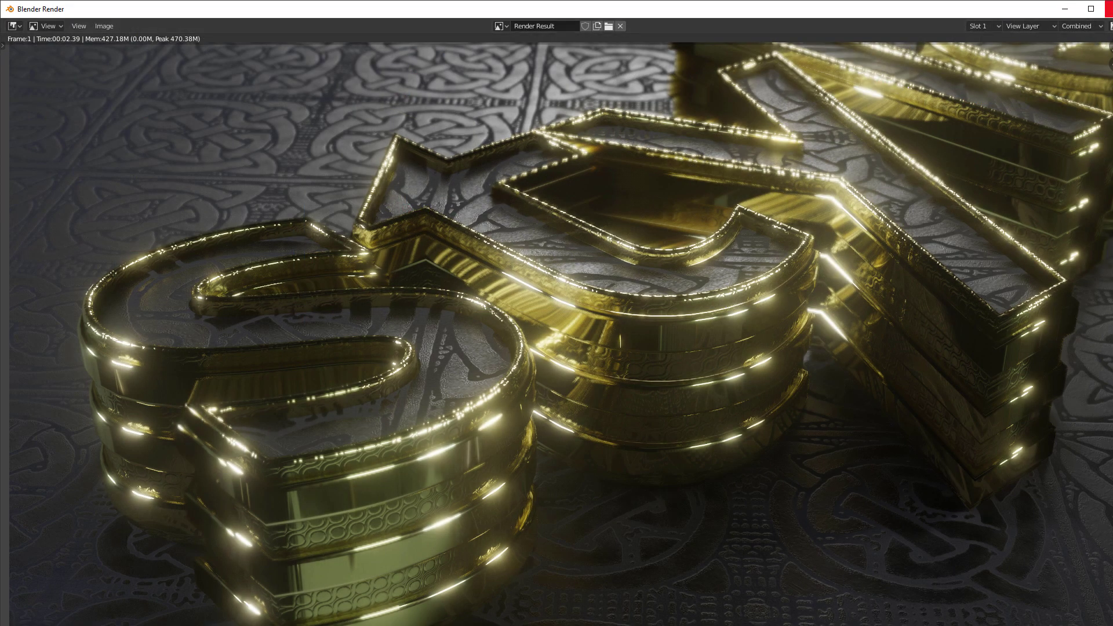
{"action": "left_click", "coordinate": [1108, 9]}
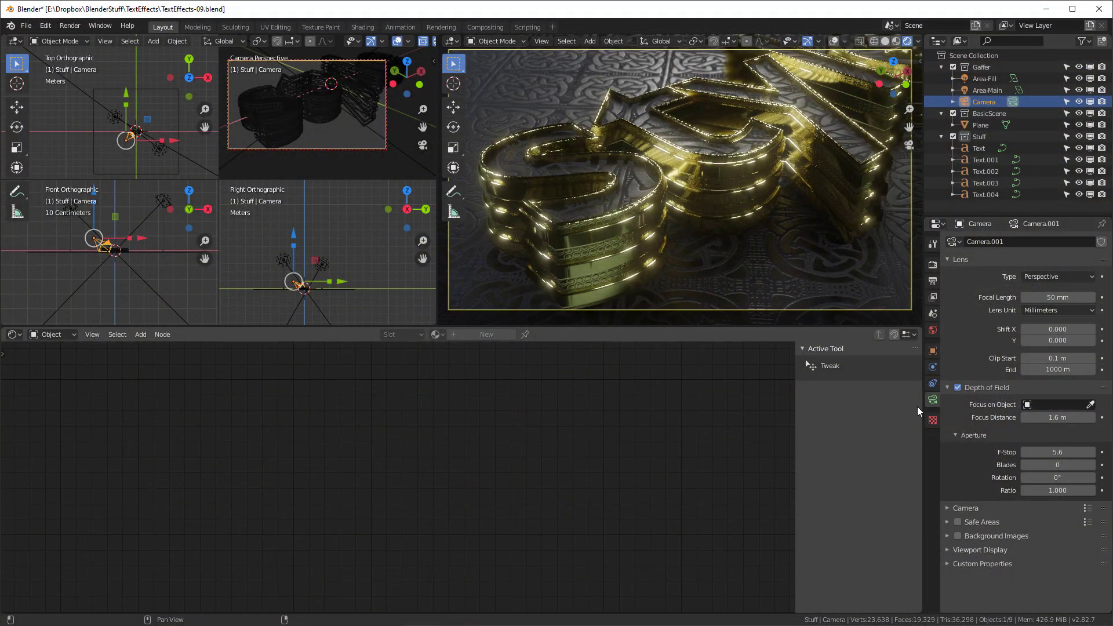
Step: Set the scene's color management look to Very High Contrast and render the camera view in a maximized window
{"action": "left_click", "coordinate": [933, 264]}
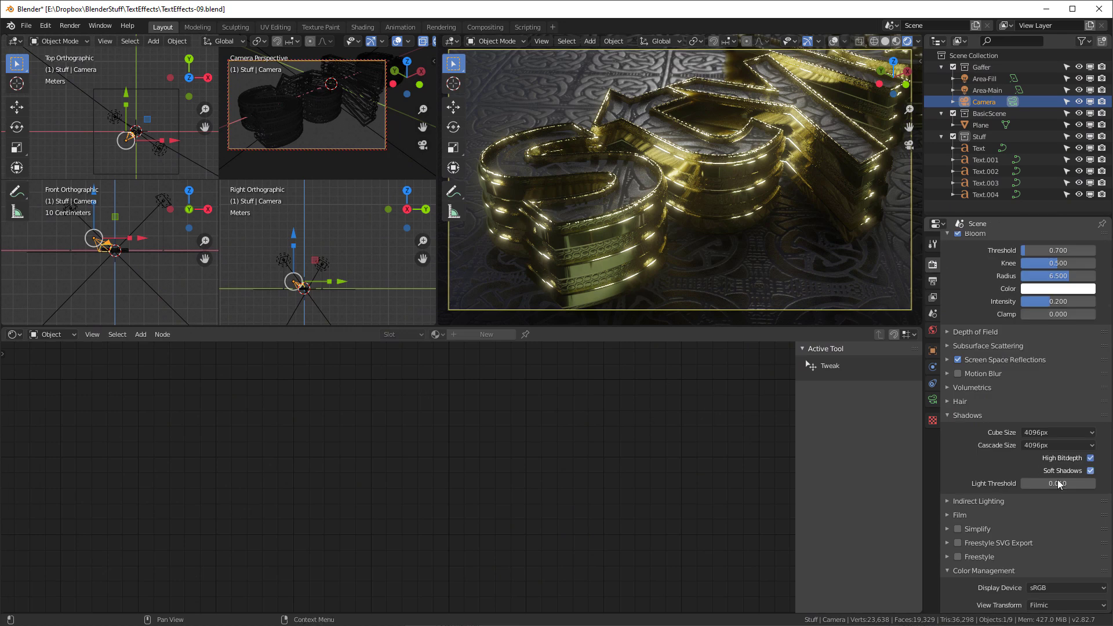
{"action": "scroll", "coordinate": [1058, 483], "scroll_direction": "down", "scroll_amount": 3}
{"action": "left_click", "coordinate": [1055, 546]}
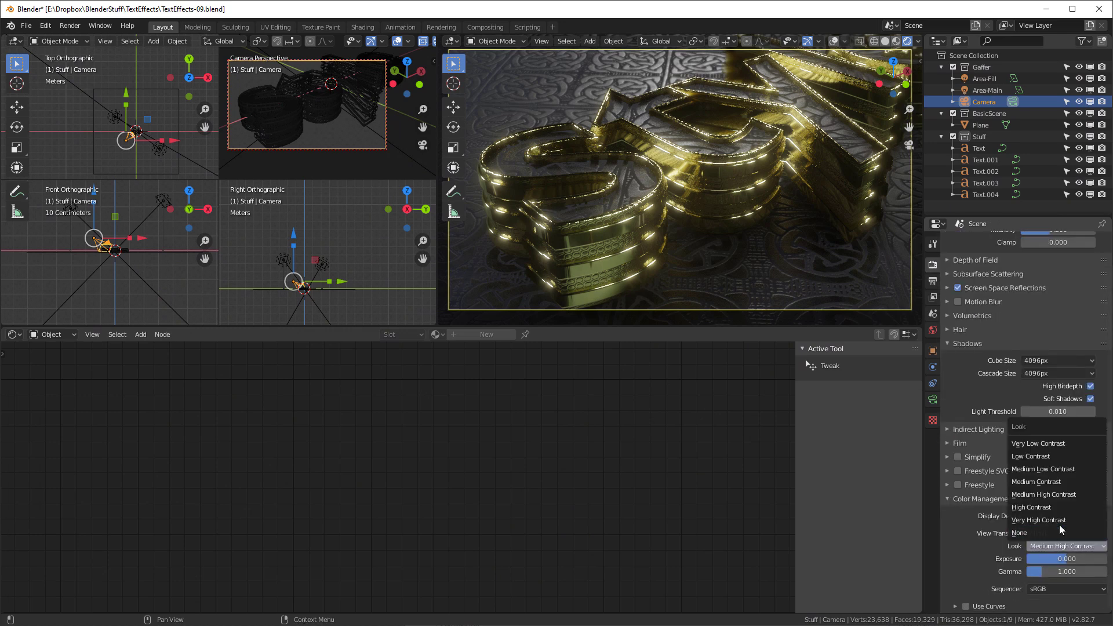
{"action": "left_click", "coordinate": [1059, 508]}
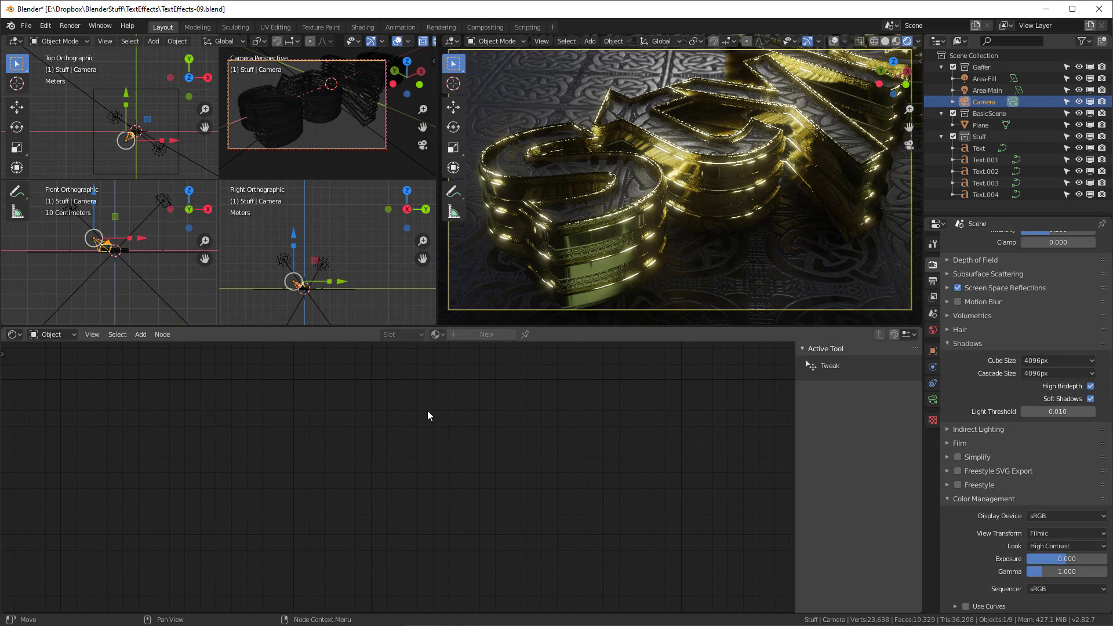
{"action": "left_click", "coordinate": [1039, 544]}
{"action": "left_click", "coordinate": [1039, 519]}
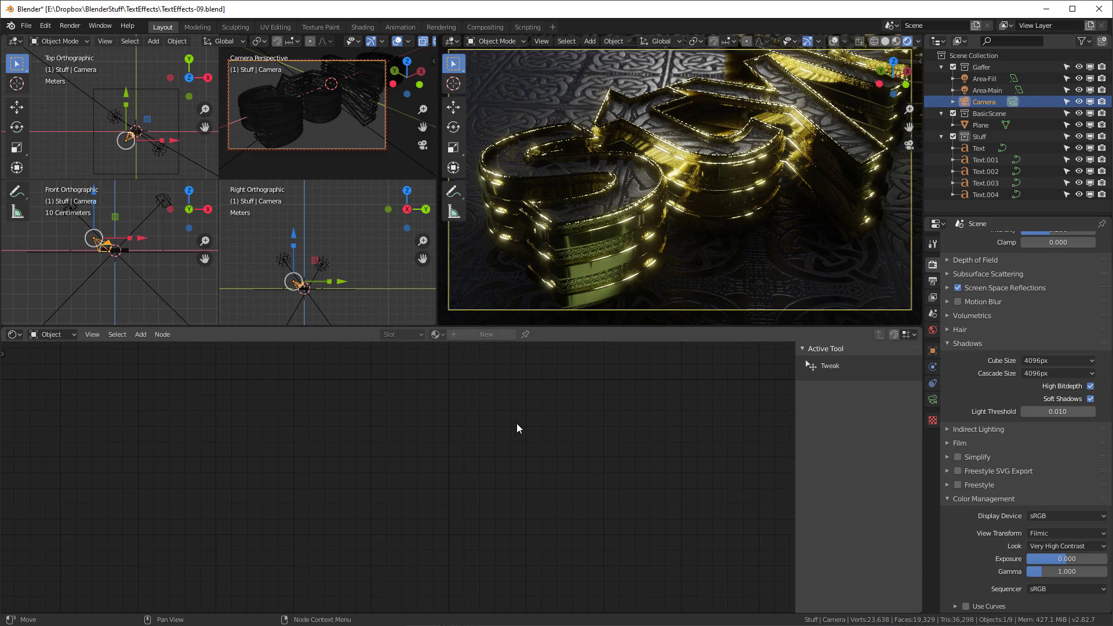
{"action": "key", "text": "F12"}
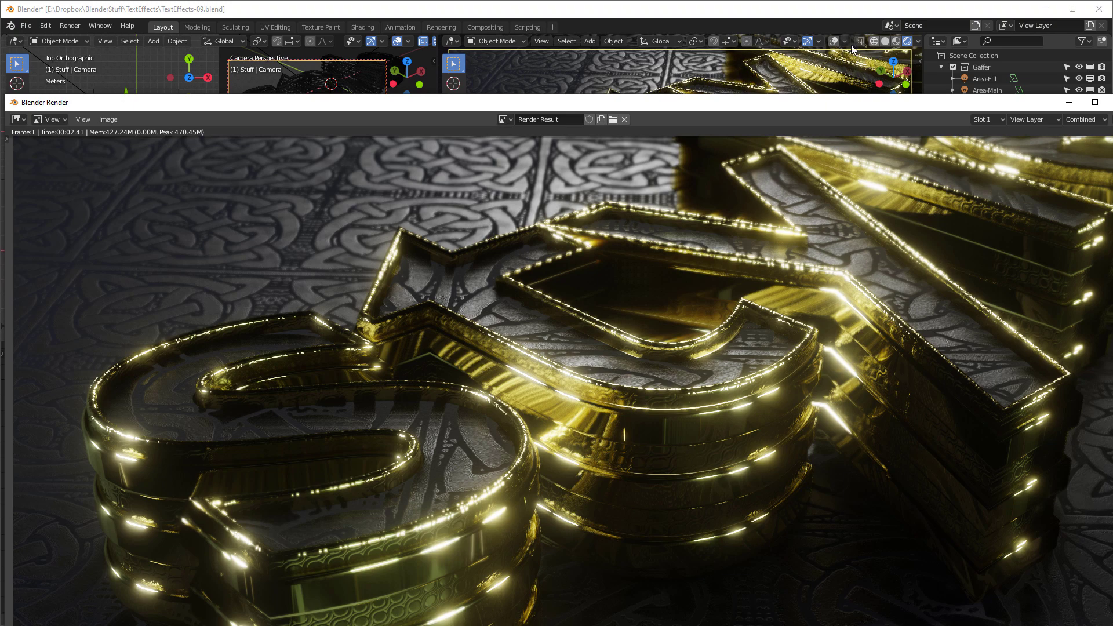
{"action": "double_click", "coordinate": [776, 107]}
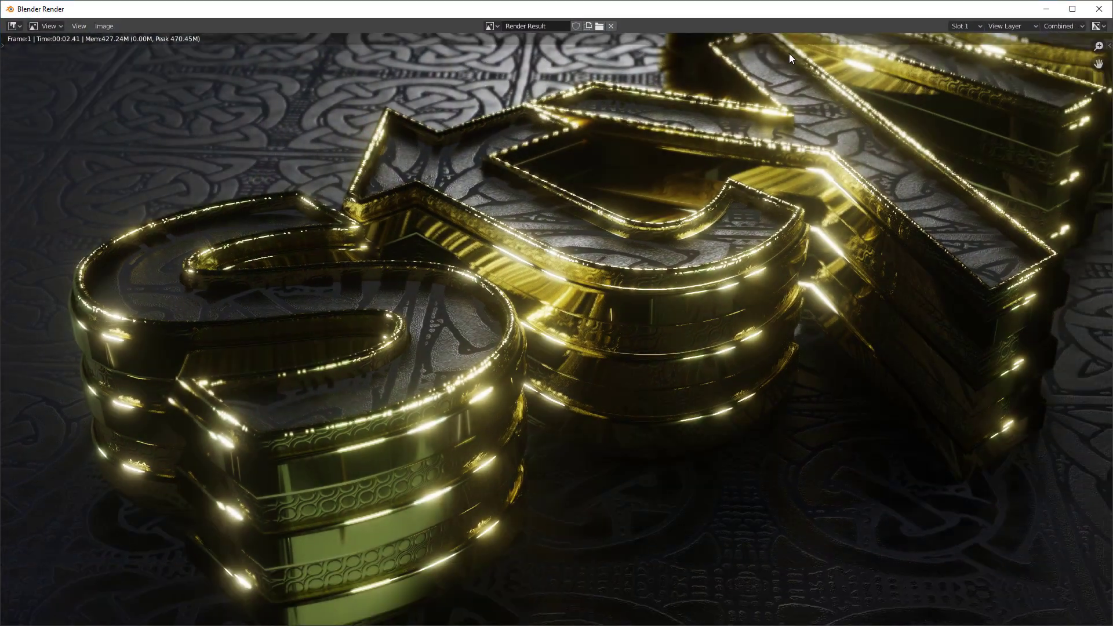